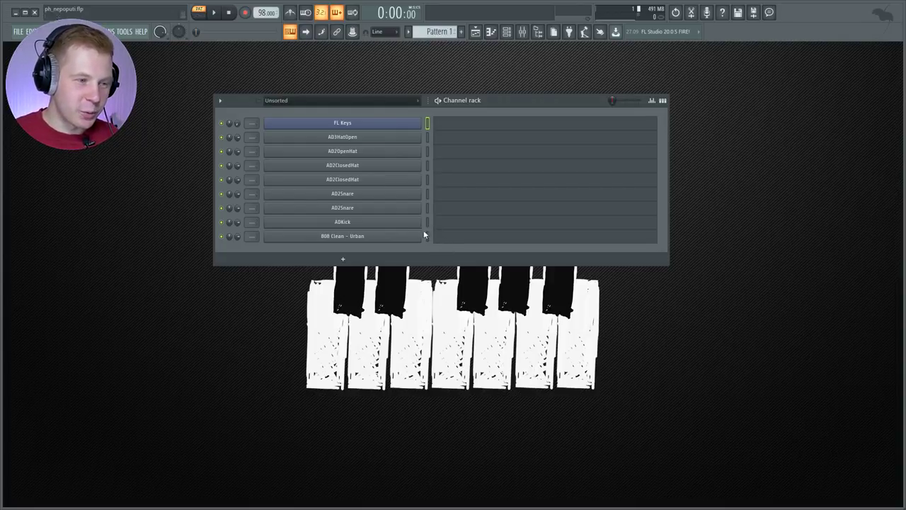
Step: Audition the loaded hat, snare, kick and 808 Clean - Urban sounds in the channel rack
{"action": "left_click", "coordinate": [405, 151]}
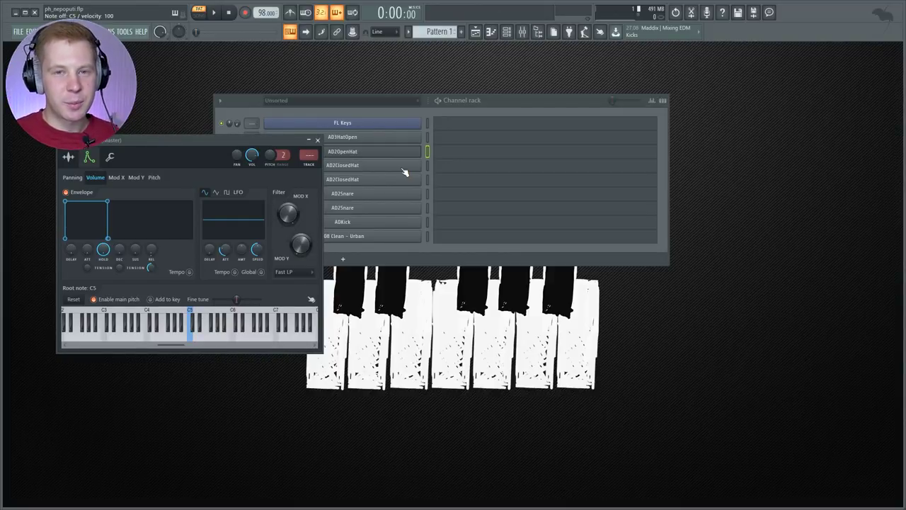
{"action": "left_click", "coordinate": [415, 169]}
{"action": "left_click", "coordinate": [412, 181]}
{"action": "left_click", "coordinate": [404, 195]}
{"action": "left_click", "coordinate": [401, 208]}
{"action": "left_click", "coordinate": [400, 221]}
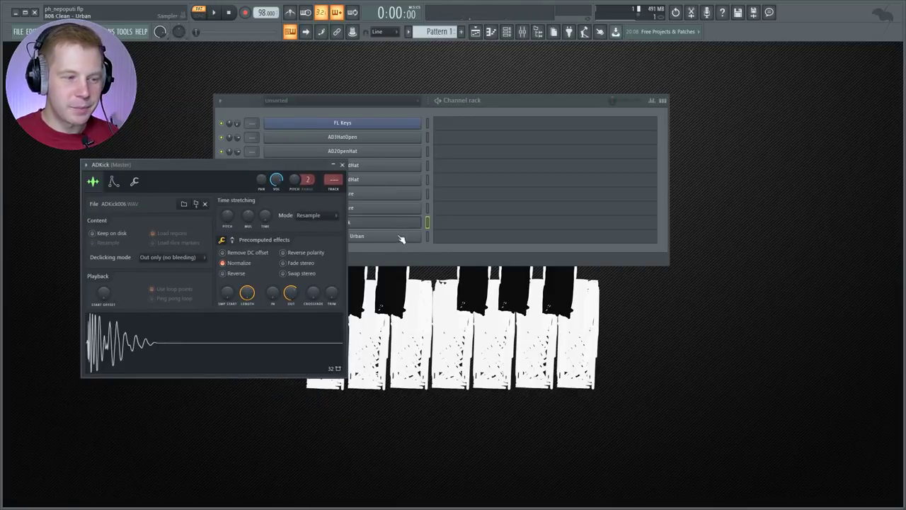
{"action": "left_click", "coordinate": [403, 237]}
Step: Open Edison on mixer Insert 1 and play a rough selection of the Shiloh Dynasty sample
{"action": "key", "text": "F9"}
{"action": "left_click", "coordinate": [659, 106]}
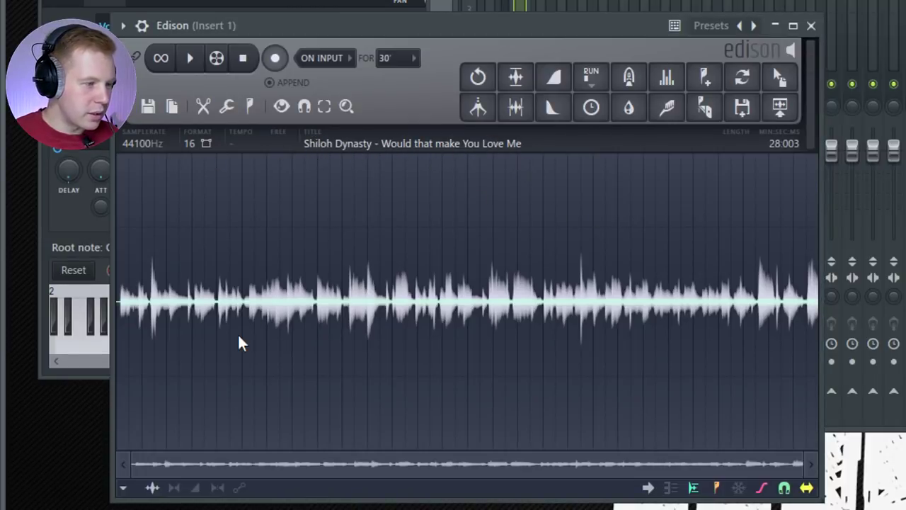
{"action": "scroll", "coordinate": [186, 316], "scroll_direction": "up", "scroll_amount": 2}
{"action": "left_click_drag", "start_coordinate": [195, 305], "coordinate": [388, 323]}
{"action": "key", "text": "space"}
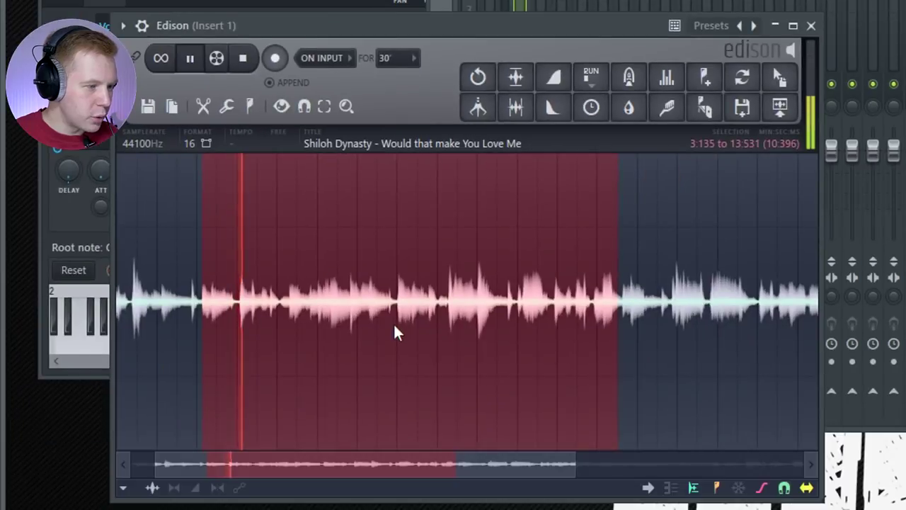
Step: Select the sample's phrase from 1:391 to 17:054 in Edison while looping its playback
{"action": "left_click_drag", "start_coordinate": [395, 330], "coordinate": [174, 306]}
{"action": "scroll", "coordinate": [166, 310], "scroll_direction": "up", "scroll_amount": 5}
{"action": "scroll", "coordinate": [175, 310], "scroll_direction": "up", "scroll_amount": 2}
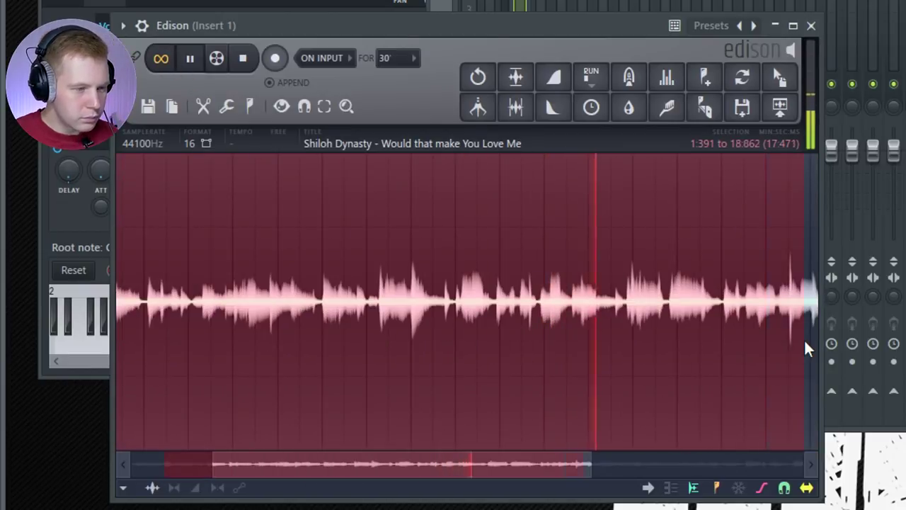
{"action": "left_click_drag", "start_coordinate": [804, 340], "coordinate": [807, 337]}
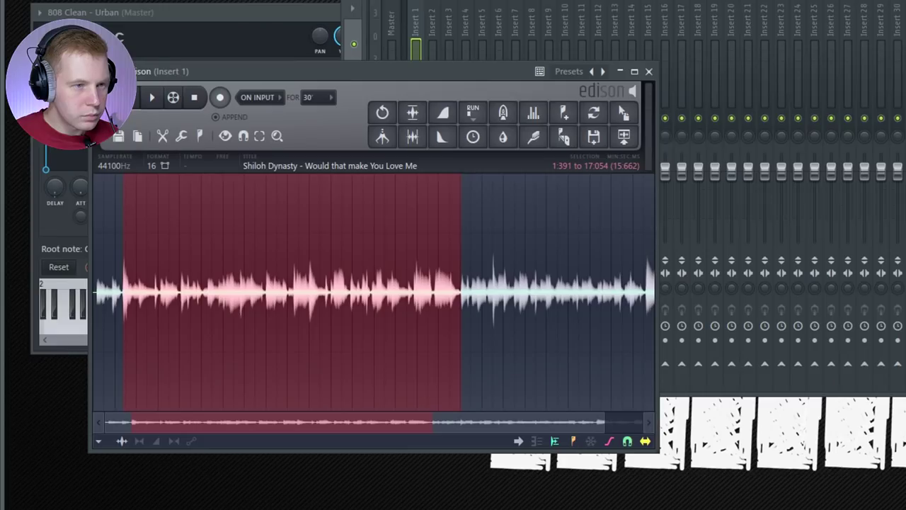
Step: Place the selected Edison phrase on playlist Track 1 at bar 1 and preview it with the song
{"action": "key", "text": "F5"}
{"action": "left_click_drag", "start_coordinate": [621, 116], "coordinate": [785, 67]}
{"action": "key", "text": "space"}
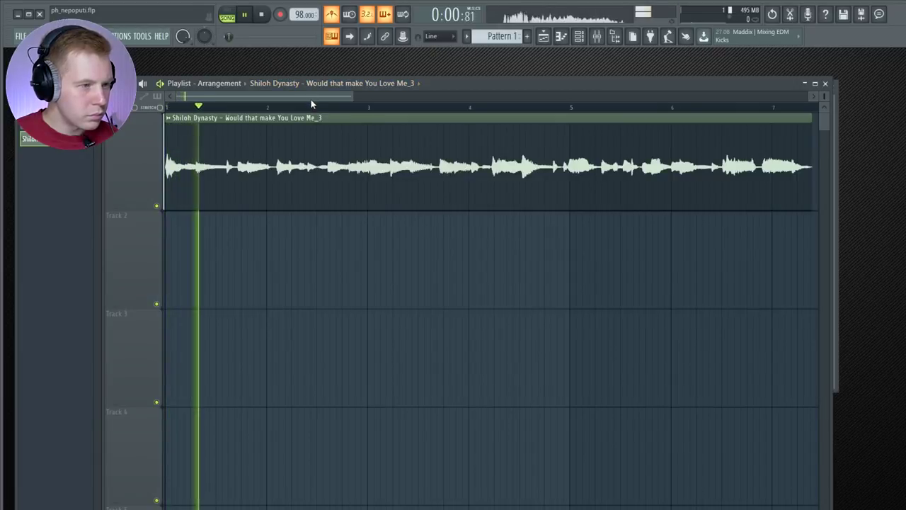
{"action": "key", "text": "space"}
Step: Time-stretch the Shiloh Dynasty clip so it ends at bar 9, and play it back
{"action": "scroll", "coordinate": [360, 188], "scroll_direction": "down", "scroll_amount": 2}
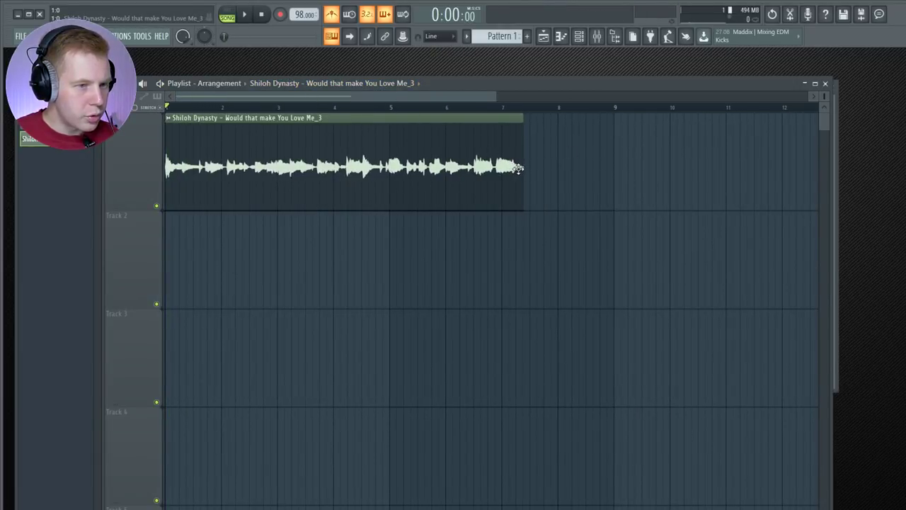
{"action": "left_click_drag", "start_coordinate": [519, 168], "coordinate": [607, 178]}
{"action": "key", "text": "space"}
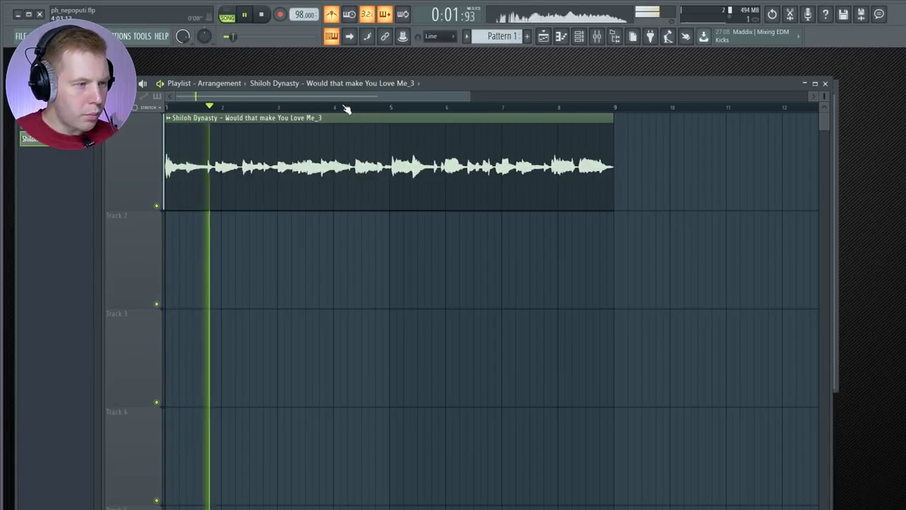
Step: Set the clip's time-stretching mode to Auto and listen to the result
{"action": "double_click", "coordinate": [340, 120]}
{"action": "left_click", "coordinate": [299, 176]}
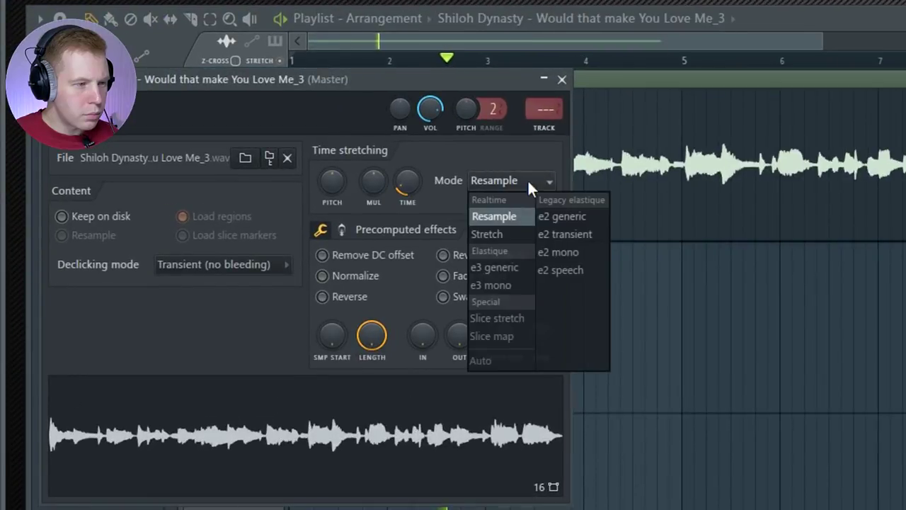
{"action": "left_click", "coordinate": [496, 360]}
{"action": "key", "text": "Escape"}
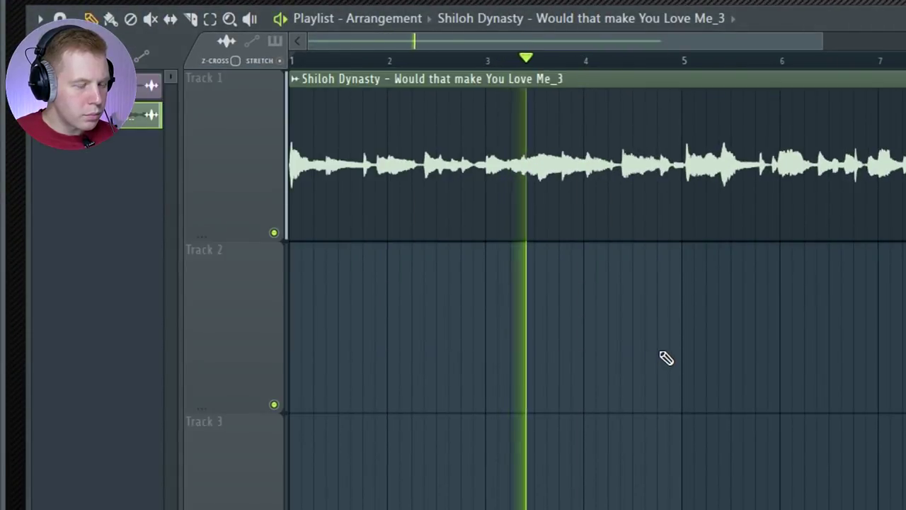
{"action": "key", "text": "space"}
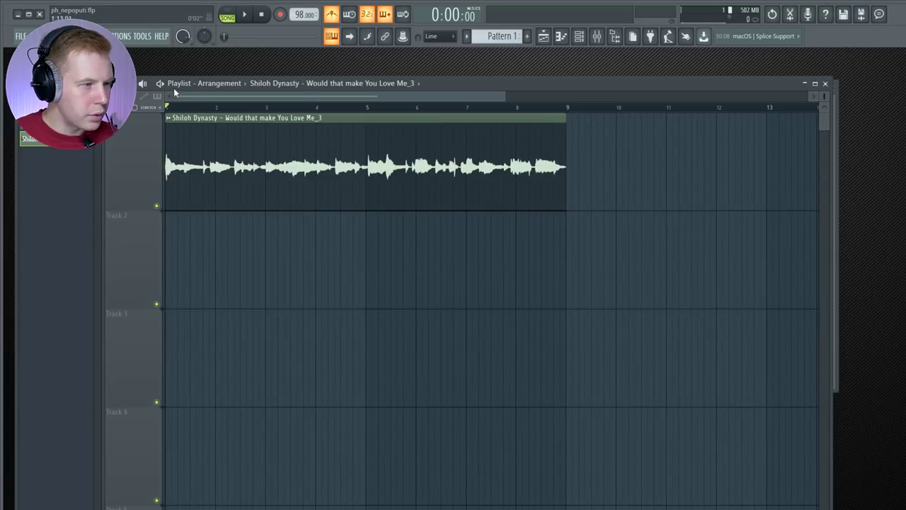
Step: Trim the end of the Shiloh Dynasty clip to bar 5 and check it in playback
{"action": "scroll", "coordinate": [314, 233], "scroll_direction": "up", "scroll_amount": 5}
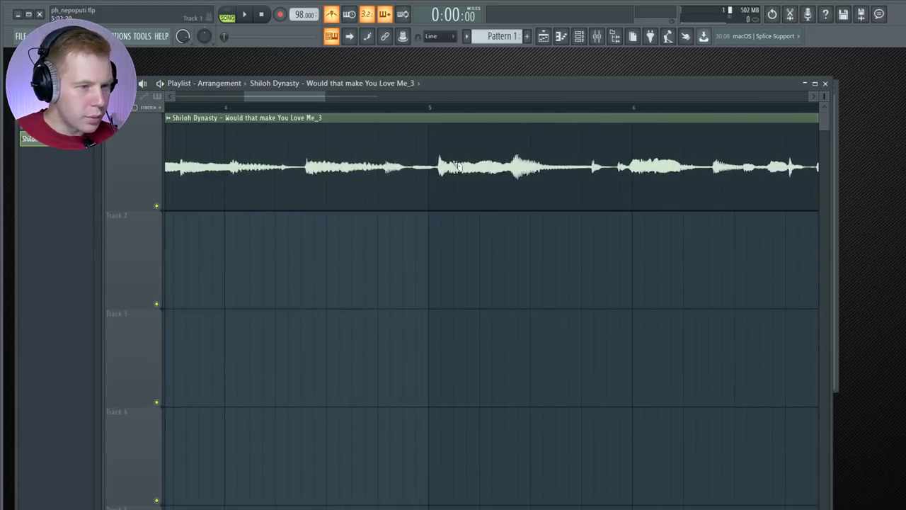
{"action": "right_click", "coordinate": [454, 164]}
{"action": "scroll", "coordinate": [403, 194], "scroll_direction": "up", "scroll_amount": 3}
{"action": "left_click_drag", "start_coordinate": [473, 187], "coordinate": [458, 189]}
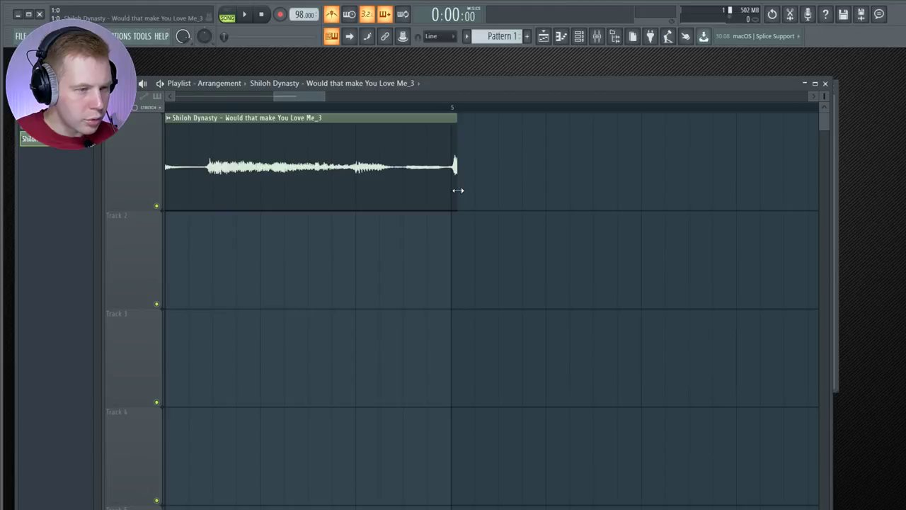
{"action": "key", "text": "space"}
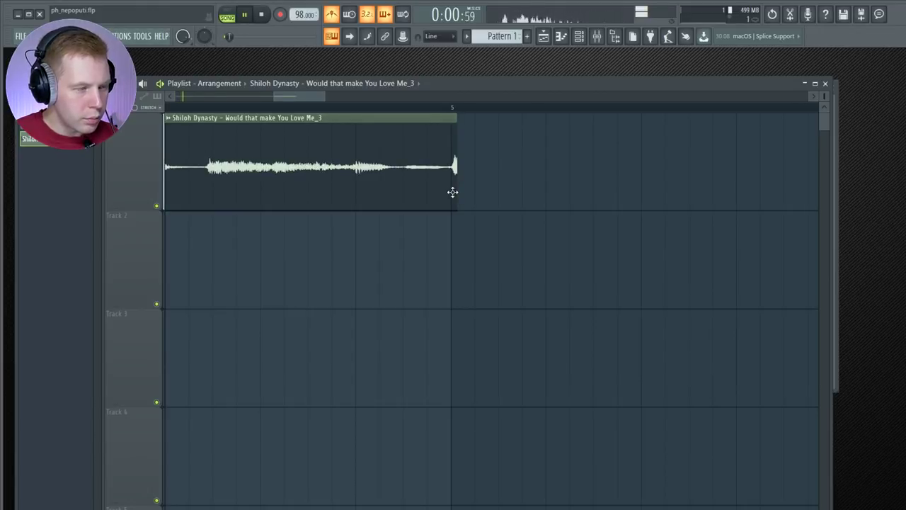
{"action": "left_click_drag", "start_coordinate": [459, 172], "coordinate": [451, 174]}
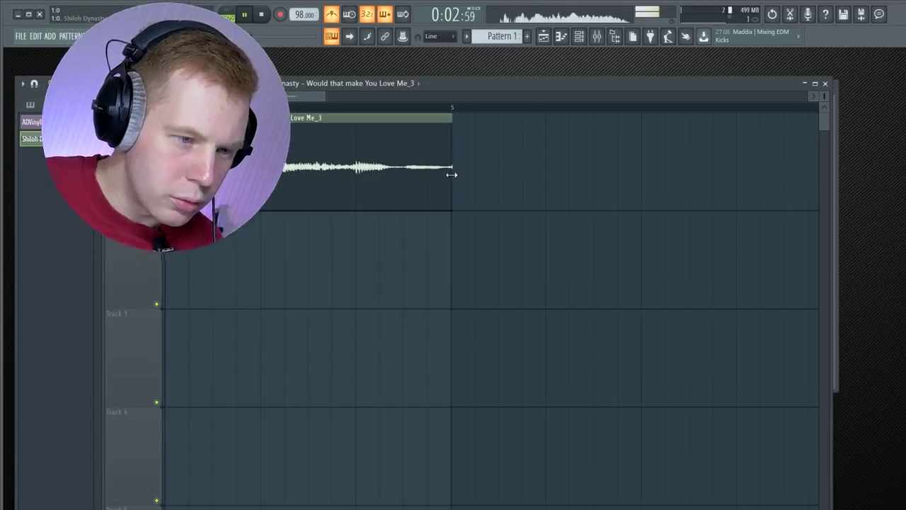
{"action": "scroll", "coordinate": [476, 213], "scroll_direction": "down", "scroll_amount": 4}
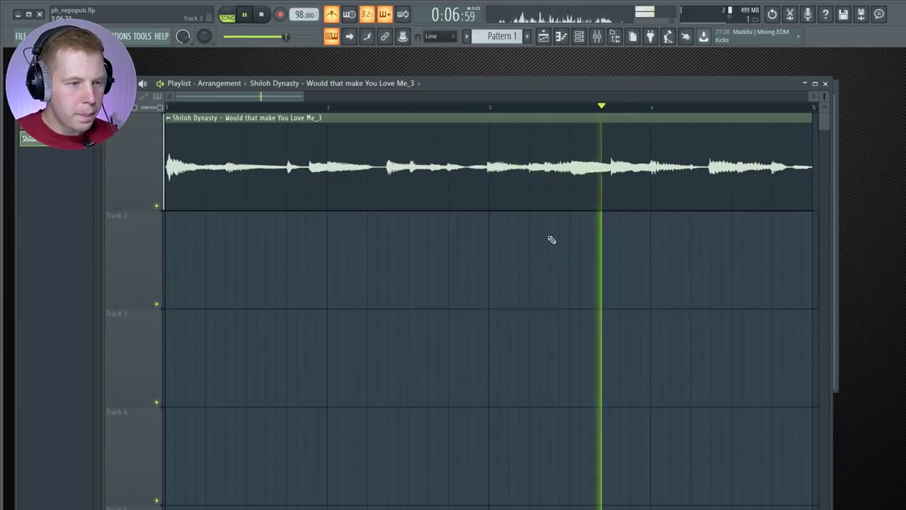
{"action": "key", "text": "space"}
Step: Try repeating the four-bar clip from bar 5 on Track 1 and open the sample's settings
{"action": "scroll", "coordinate": [496, 280], "scroll_direction": "down", "scroll_amount": 5}
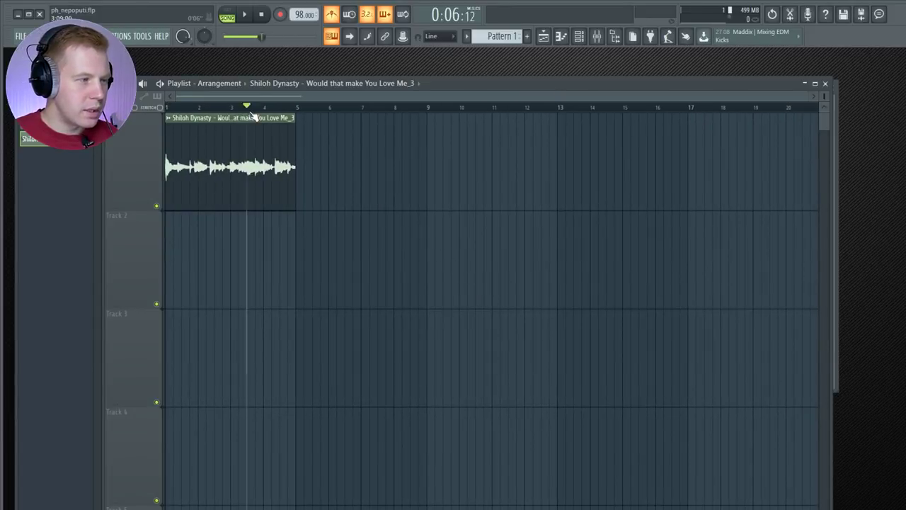
{"action": "left_click_drag", "start_coordinate": [230, 170], "coordinate": [361, 186]}
{"action": "left_click_drag", "start_coordinate": [361, 185], "coordinate": [554, 188]}
{"action": "right_click", "coordinate": [555, 188]}
{"action": "double_click", "coordinate": [361, 190]}
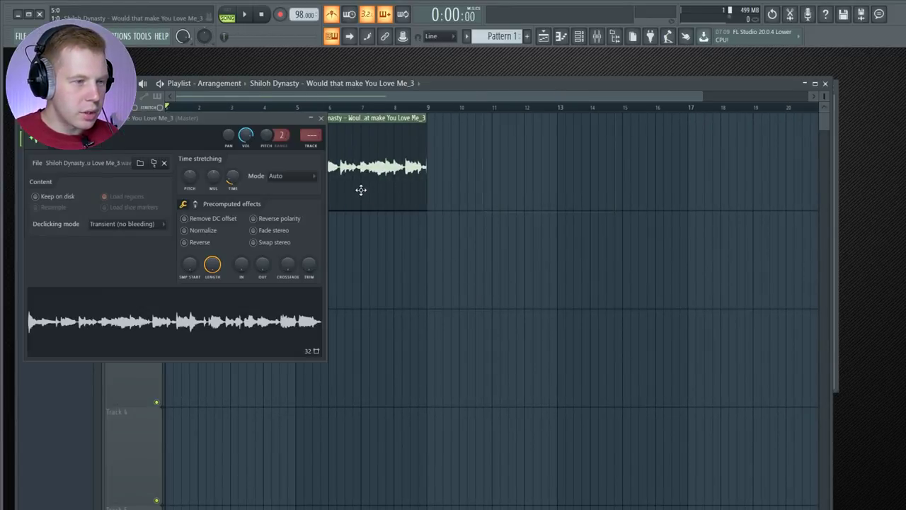
{"action": "key", "text": "Escape"}
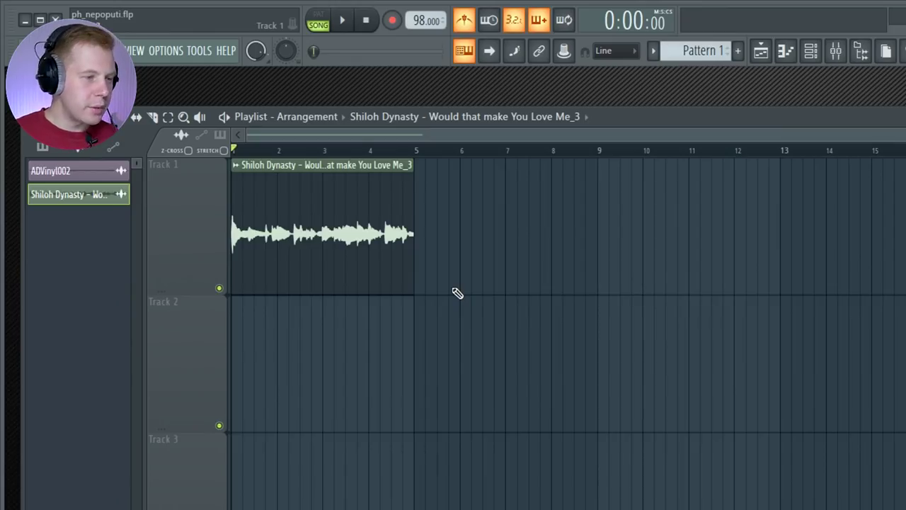
Step: Extend the clip to bar 9 to inspect the waveform around bar 5, and trim its end back to bar 5
{"action": "left_click_drag", "start_coordinate": [411, 257], "coordinate": [601, 262]}
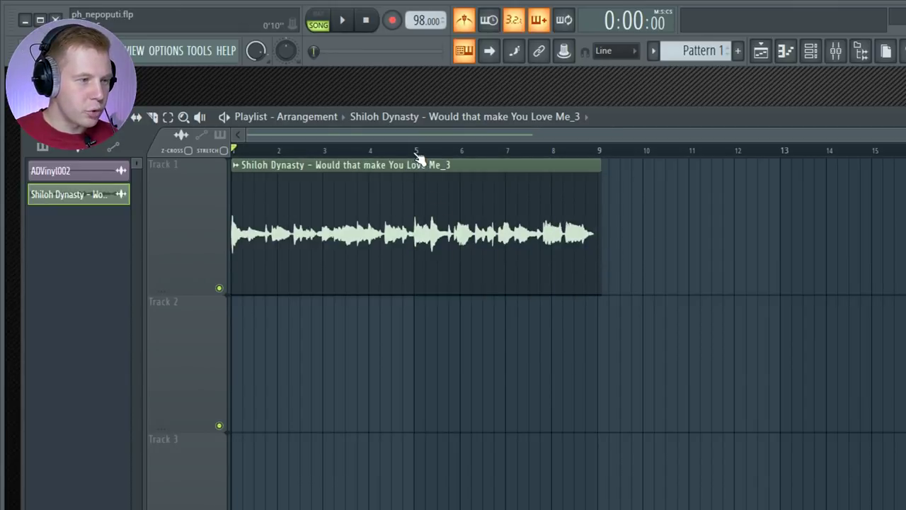
{"action": "left_click_drag", "start_coordinate": [418, 152], "coordinate": [274, 334]}
{"action": "scroll", "coordinate": [424, 405], "scroll_direction": "up", "scroll_amount": 5}
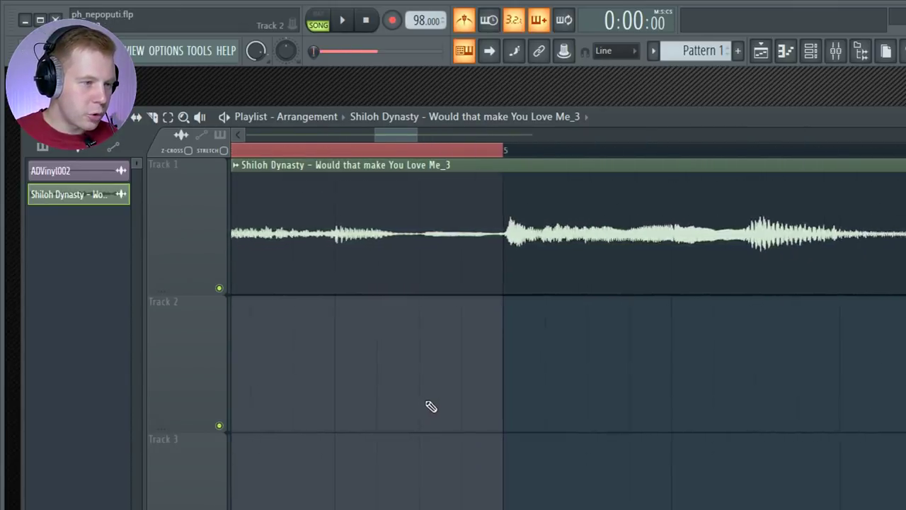
{"action": "scroll", "coordinate": [429, 405], "scroll_direction": "up", "scroll_amount": 2}
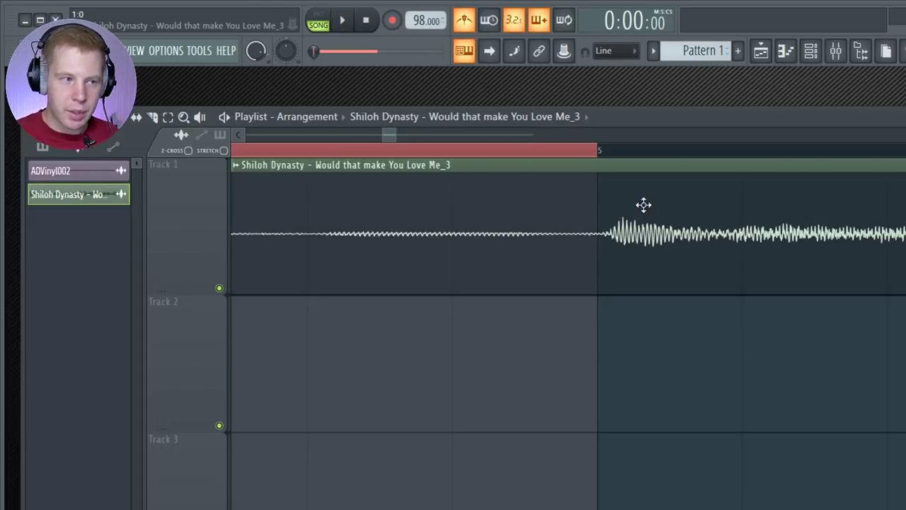
{"action": "scroll", "coordinate": [628, 314], "scroll_direction": "down", "scroll_amount": 2}
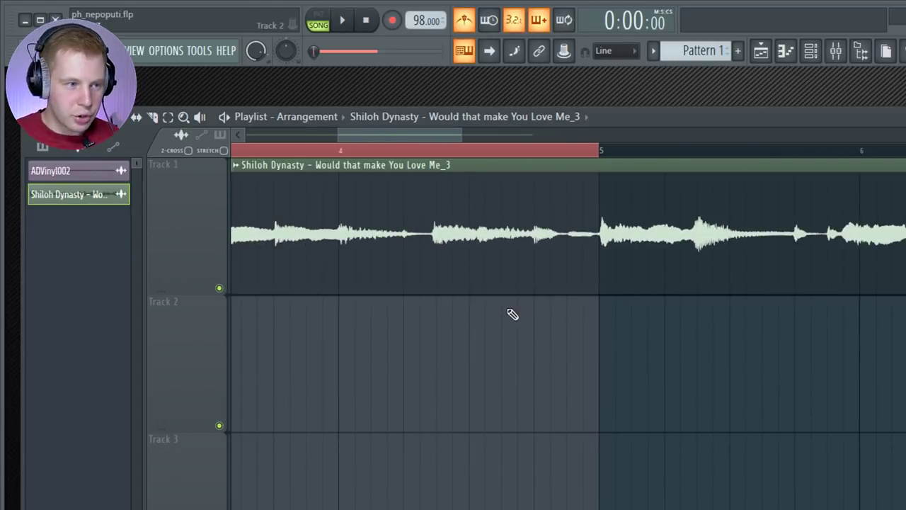
{"action": "scroll", "coordinate": [496, 320], "scroll_direction": "down", "scroll_amount": 4}
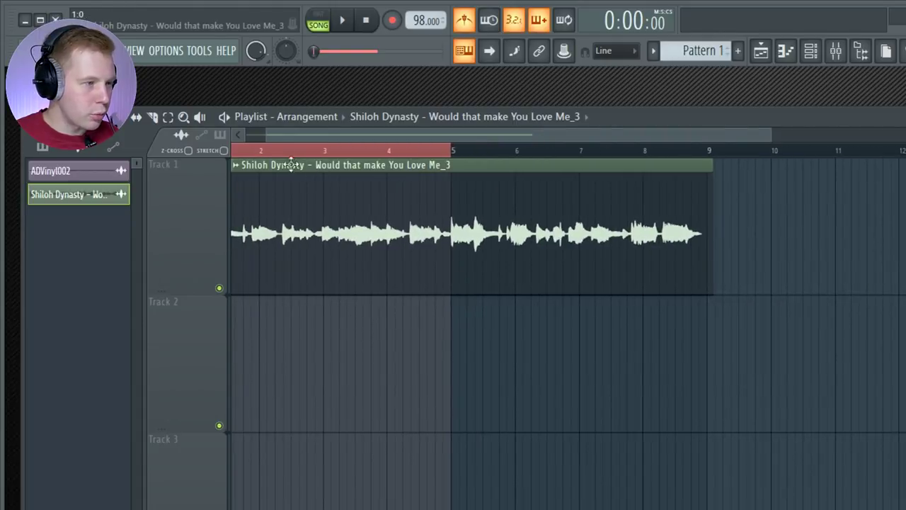
{"action": "left_click_drag", "start_coordinate": [708, 242], "coordinate": [448, 261]}
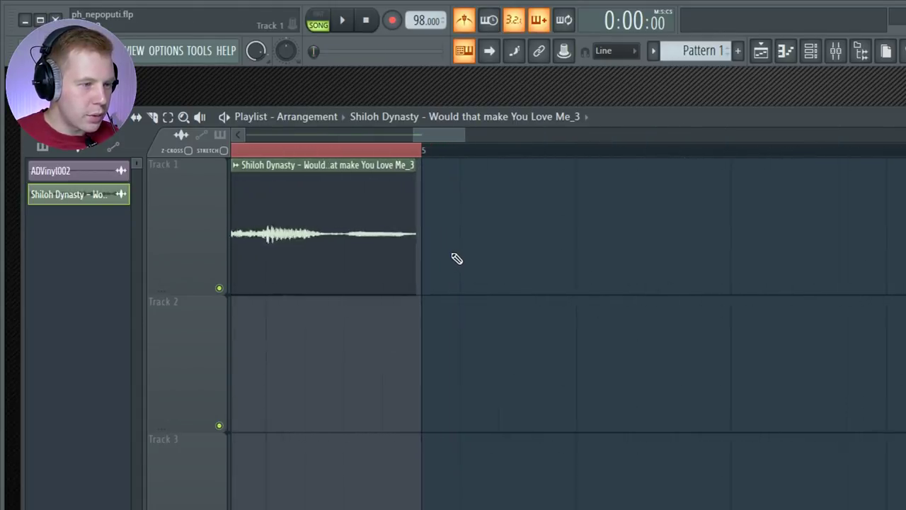
Step: Route the Shiloh Dynasty clip to mixer track 5 and duplicate the four-bar clip at bar 5 on Track 1
{"action": "double_click", "coordinate": [408, 251]}
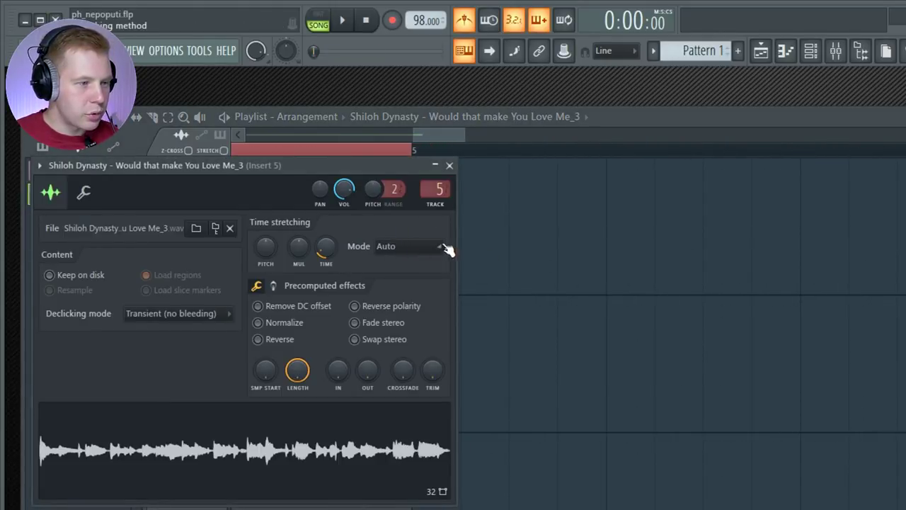
{"action": "right_click", "coordinate": [650, 310]}
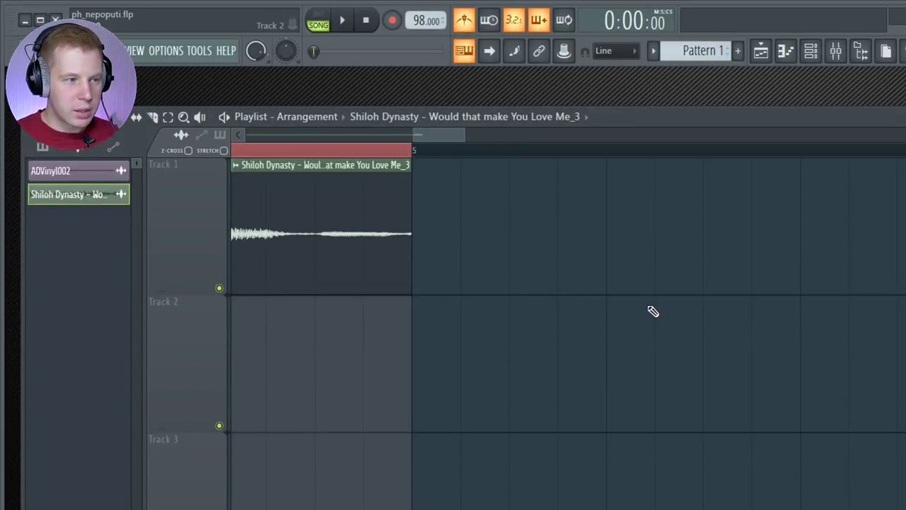
{"action": "scroll", "coordinate": [651, 312], "scroll_direction": "down", "scroll_amount": 10}
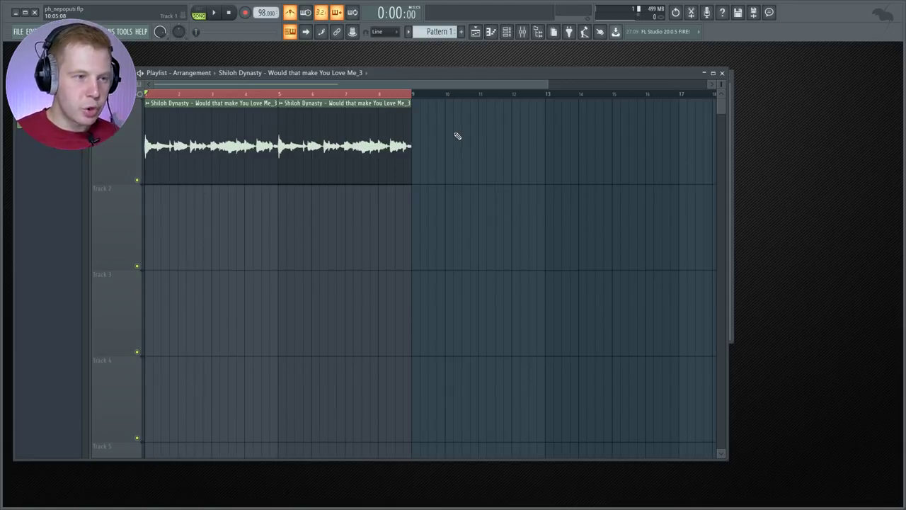
Step: Open the piano roll of the upper AD2Snare channel and place a C5 note at the start of bar 3
{"action": "left_click", "coordinate": [506, 34]}
{"action": "left_click", "coordinate": [352, 103]}
{"action": "left_click", "coordinate": [330, 142]}
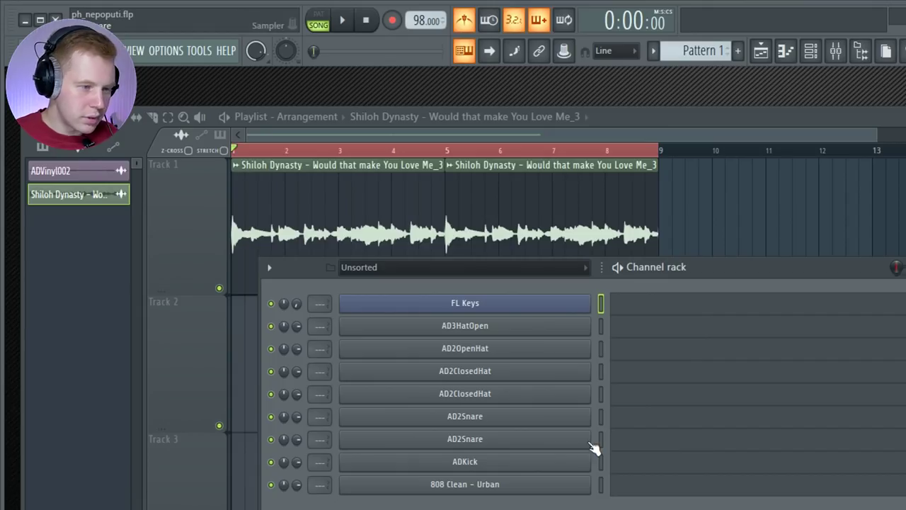
{"action": "right_click", "coordinate": [552, 422]}
{"action": "left_click", "coordinate": [640, 416]}
{"action": "left_click", "coordinate": [177, 376]}
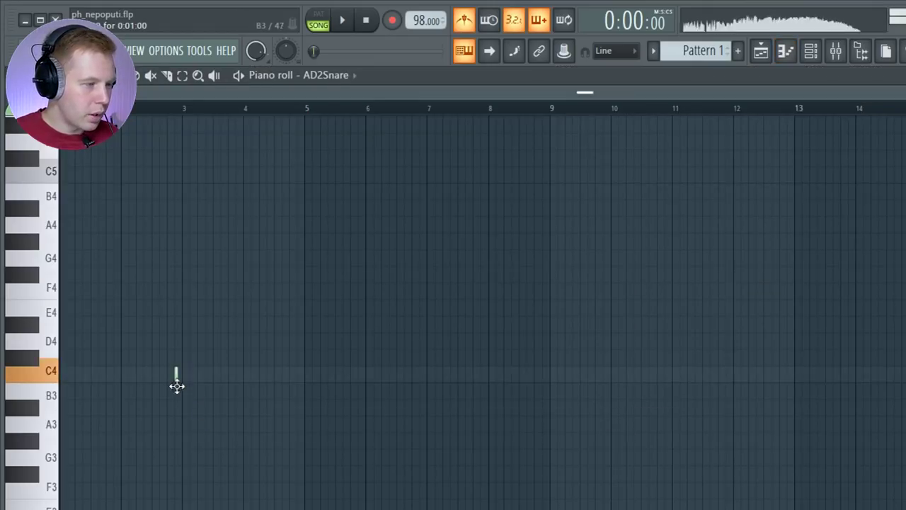
{"action": "left_click_drag", "start_coordinate": [177, 386], "coordinate": [153, 168]}
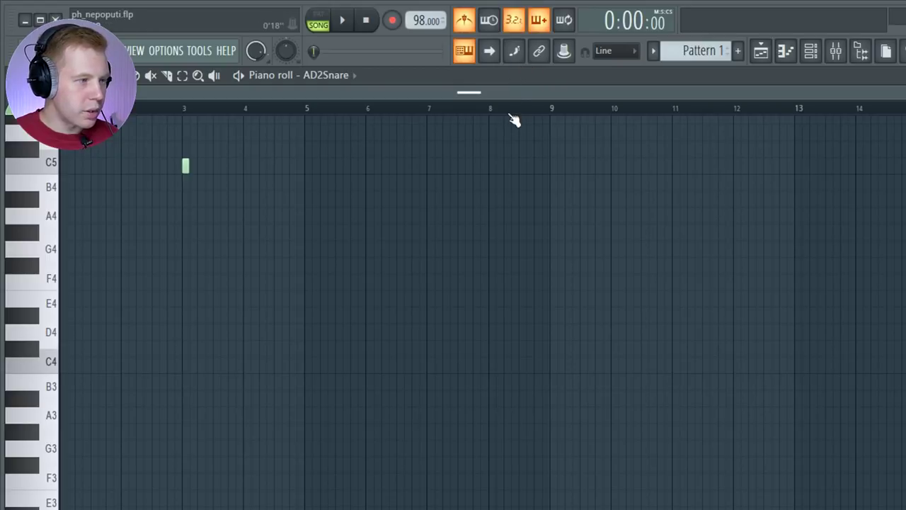
Step: View the upper AD2Snare channel's sampler settings and return to its piano roll
{"action": "left_click", "coordinate": [811, 50]}
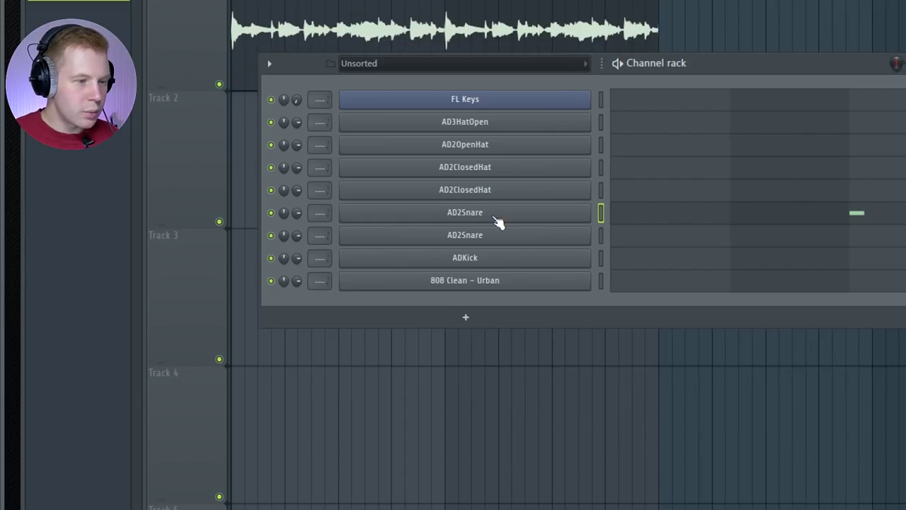
{"action": "left_click", "coordinate": [495, 216]}
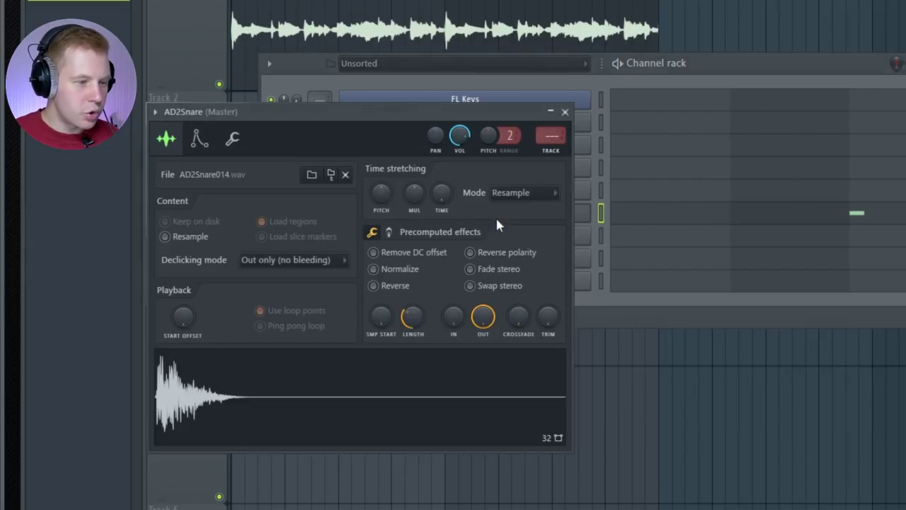
{"action": "left_click", "coordinate": [816, 218]}
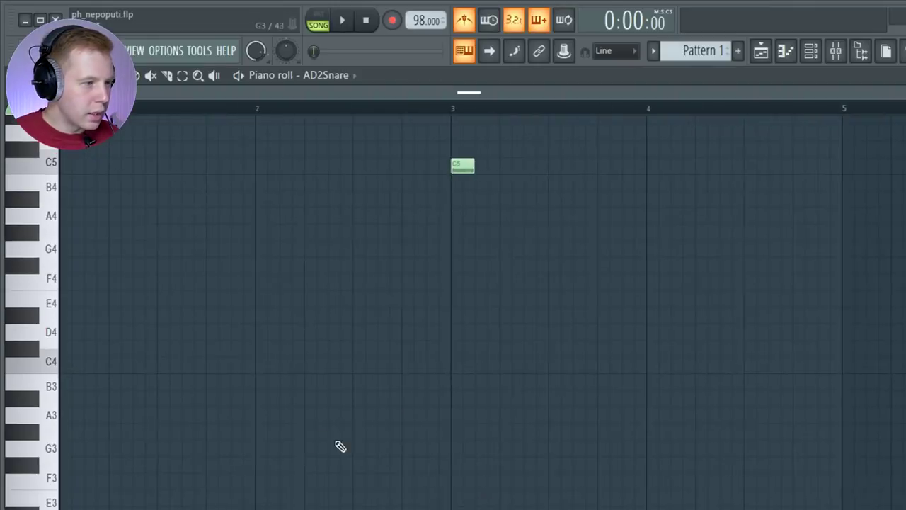
Step: Place another C5 snare note in the last beat of bar 4
{"action": "scroll", "coordinate": [338, 446], "scroll_direction": "up", "scroll_amount": 2}
{"action": "scroll", "coordinate": [655, 379], "scroll_direction": "down", "scroll_amount": 2}
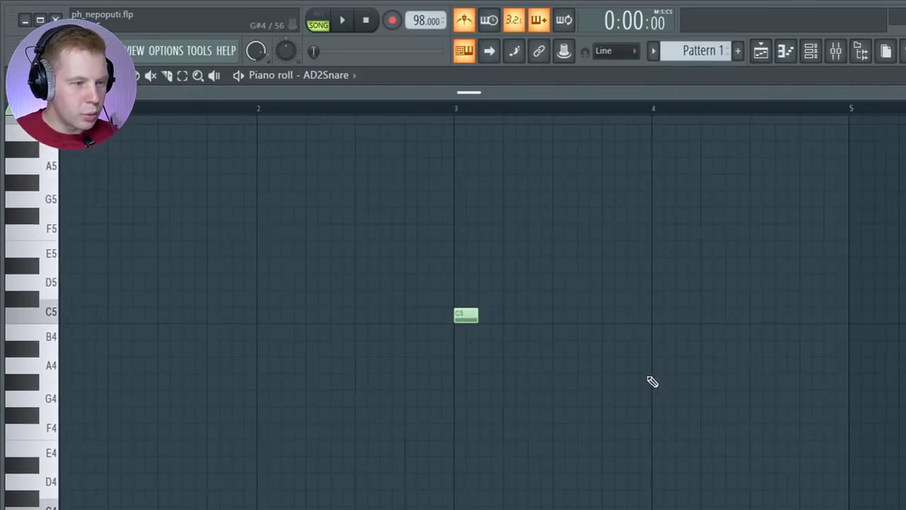
{"action": "left_click", "coordinate": [466, 314]}
{"action": "left_click", "coordinate": [814, 314]}
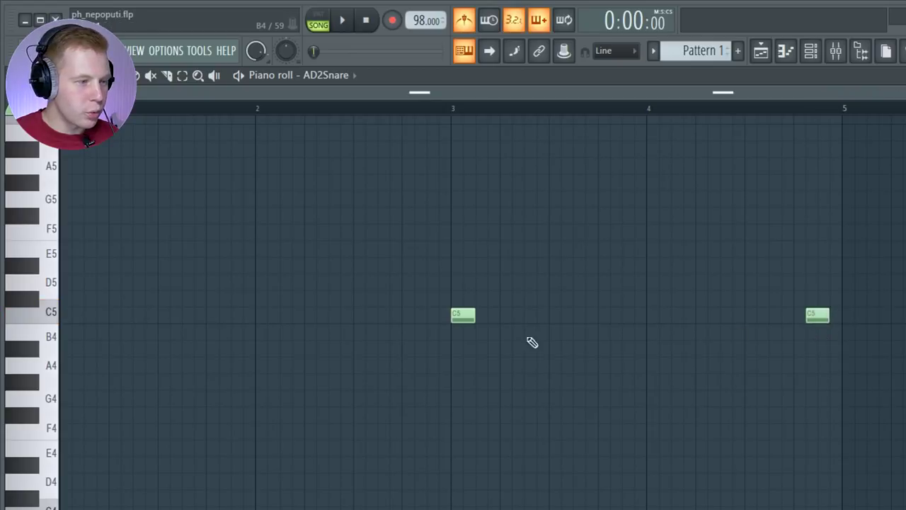
Step: Rework the snare pattern into short C5 hits on the third beat of every bar, repeated through bar 8
{"action": "left_click", "coordinate": [169, 126]}
{"action": "left_click", "coordinate": [160, 323]}
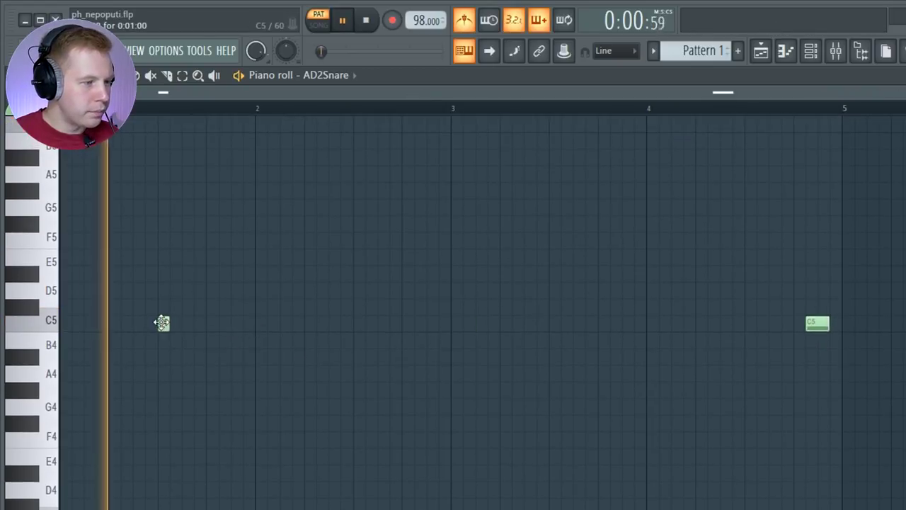
{"action": "left_click_drag", "start_coordinate": [245, 328], "coordinate": [356, 336]}
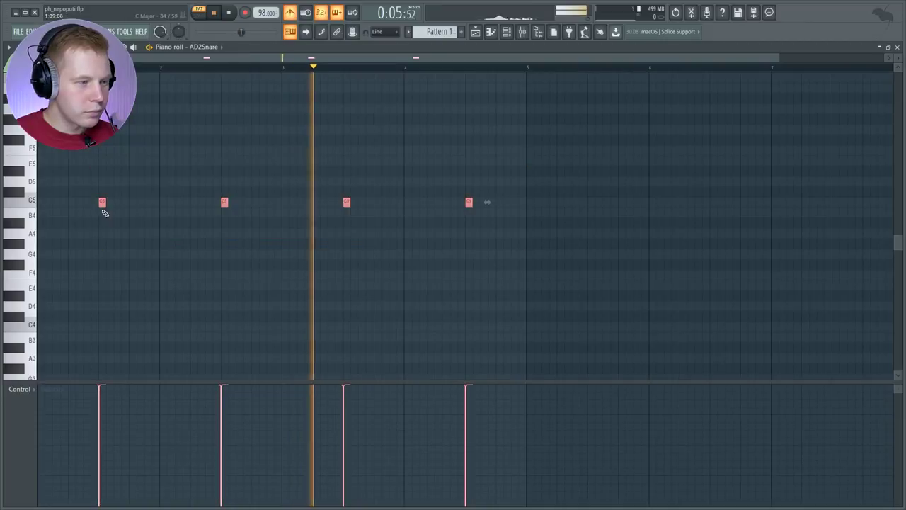
{"action": "key", "text": "ctrl+b"}
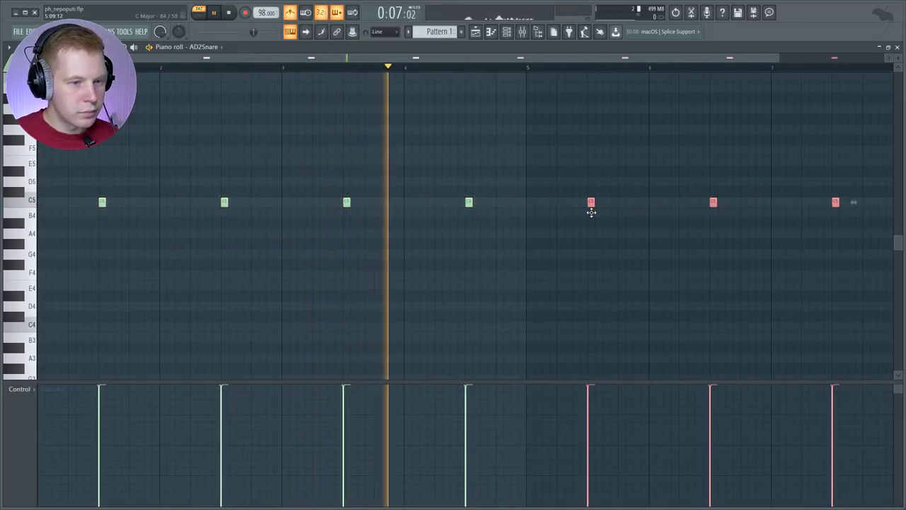
{"action": "left_click", "coordinate": [597, 247]}
{"action": "key", "text": "space"}
Step: Copy the eight-bar snare pattern to the lower AD2Snare channel
{"action": "key", "text": "F6"}
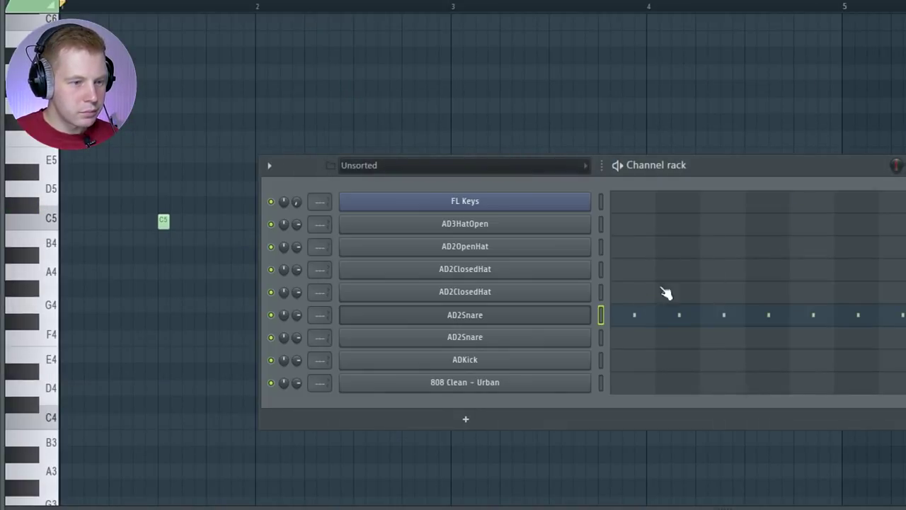
{"action": "left_click", "coordinate": [601, 337]}
{"action": "key", "text": "space"}
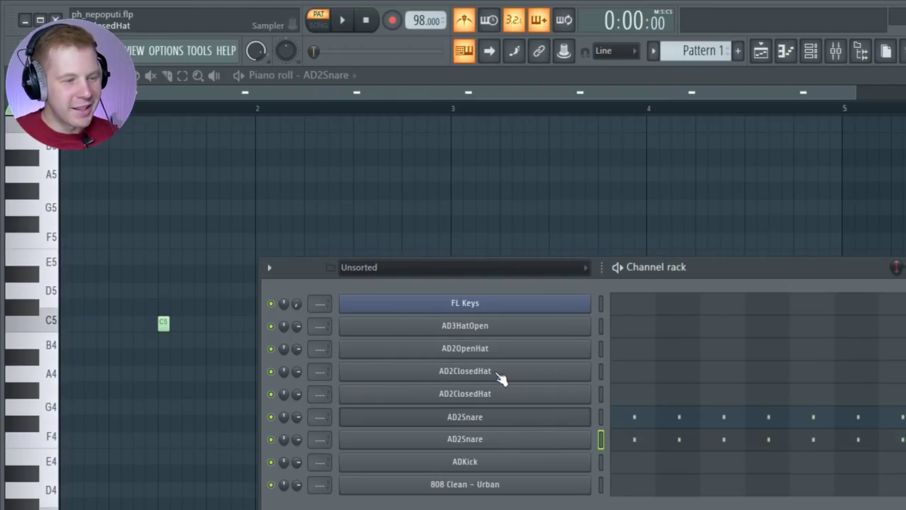
Step: Audition the closed hats, then draw a C5 hat rhythm from bar 1 to mid-bar 3 in the lower AD2ClosedHat channel's piano roll
{"action": "left_click", "coordinate": [503, 375]}
{"action": "left_click", "coordinate": [559, 393]}
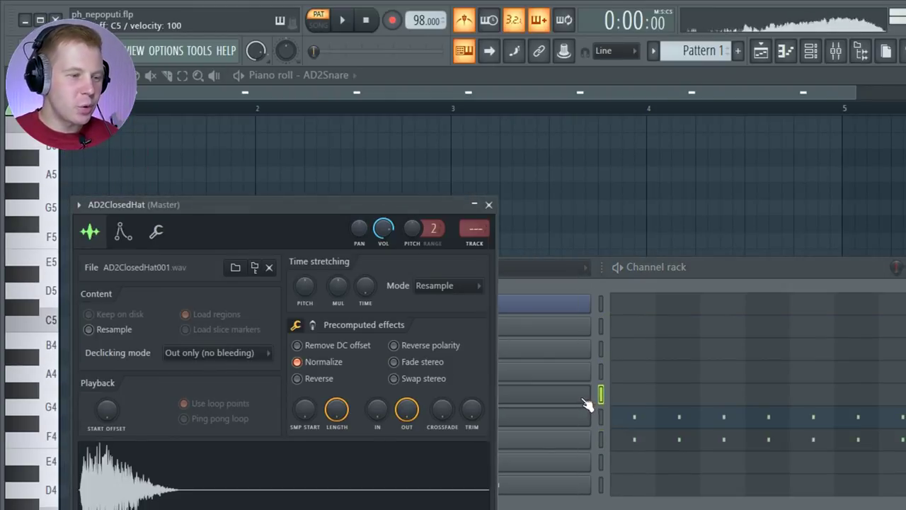
{"action": "left_click", "coordinate": [758, 271]}
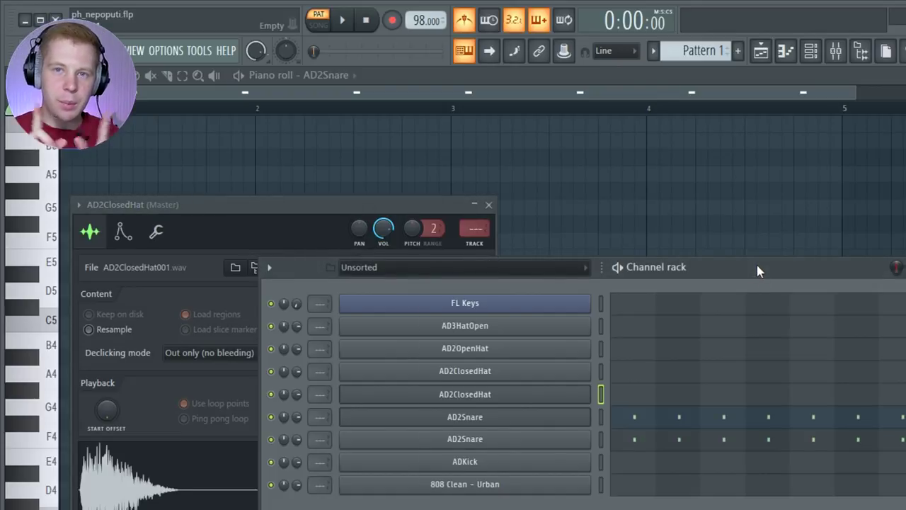
{"action": "left_click", "coordinate": [127, 274]}
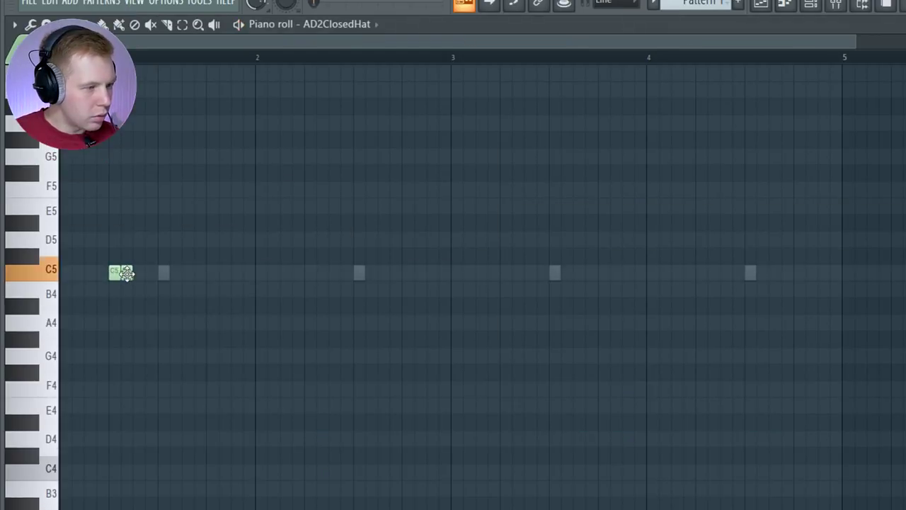
{"action": "left_click", "coordinate": [140, 276]}
{"action": "key", "text": "space"}
{"action": "left_click", "coordinate": [187, 272]}
{"action": "left_click", "coordinate": [286, 273]}
{"action": "left_click", "coordinate": [386, 212]}
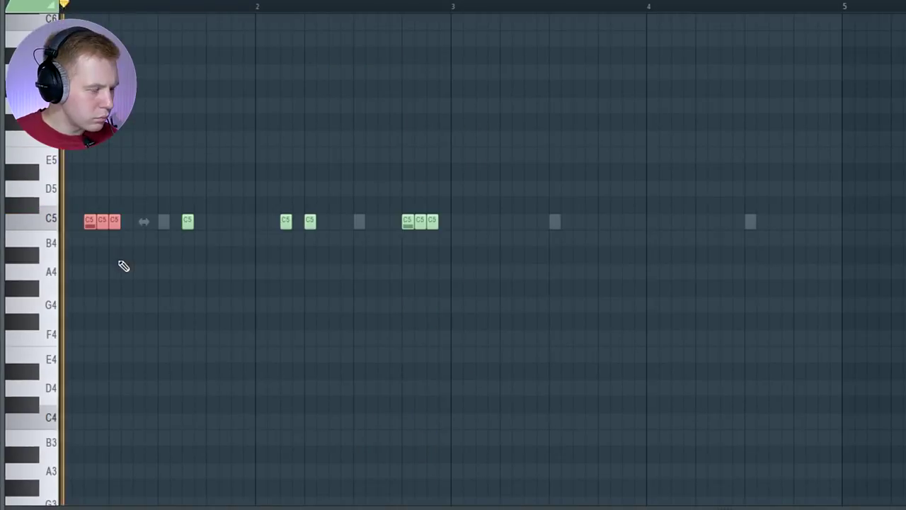
{"action": "left_click", "coordinate": [136, 249]}
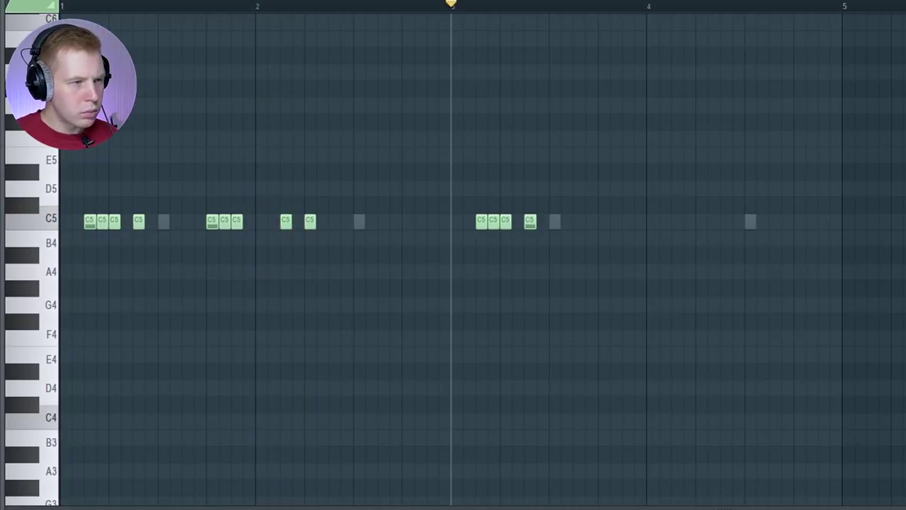
Step: Add a run of three slightly longer C5 closed-hat notes in the last beat of bar 3 and audition it
{"action": "left_click", "coordinate": [616, 0]}
{"action": "left_click", "coordinate": [537, 180]}
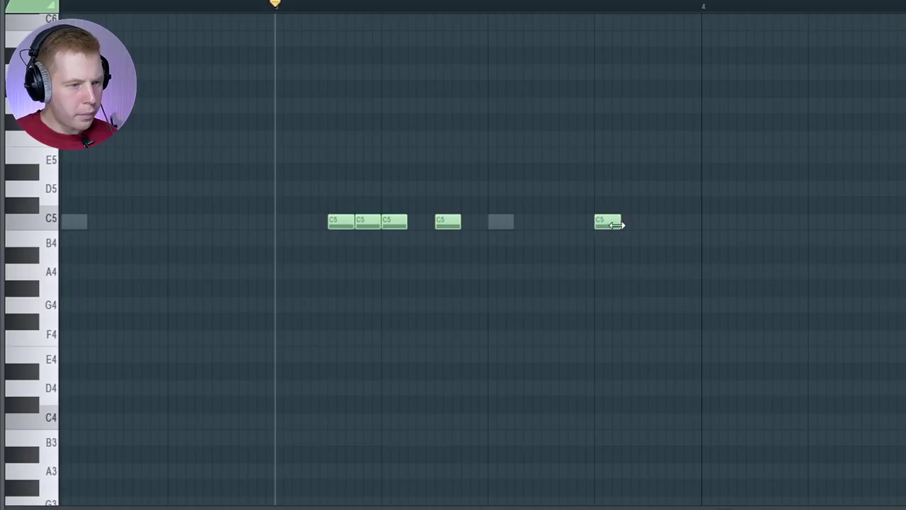
{"action": "left_click", "coordinate": [650, 224]}
{"action": "left_click", "coordinate": [682, 224]}
{"action": "key", "text": "space"}
{"action": "right_click", "coordinate": [681, 272], "text": "ctrl"}
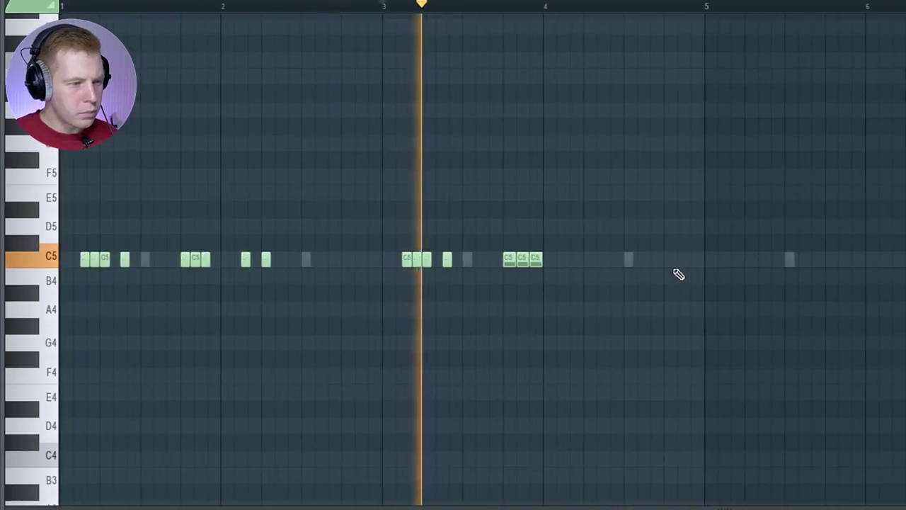
{"action": "key", "text": "space"}
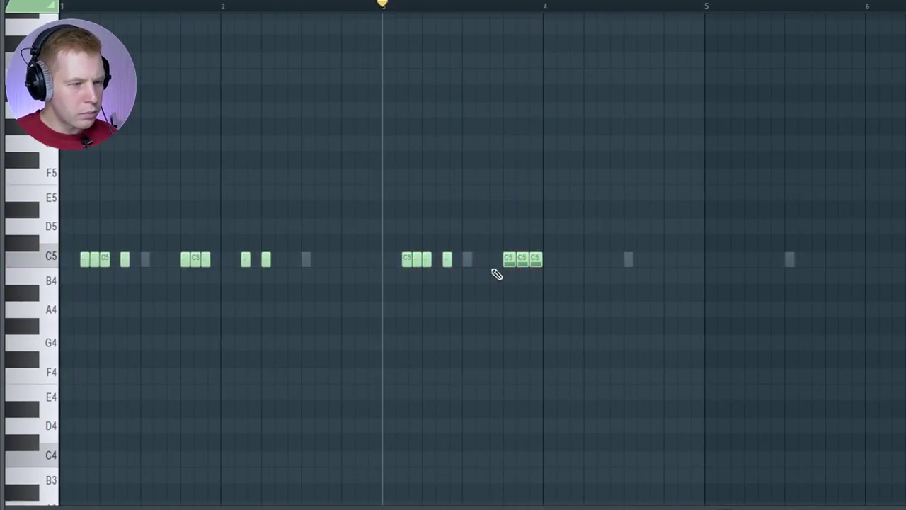
Step: Continue the C5 closed-hat rhythm through bar 4 and duplicate the four-bar hat pattern into bars 5 to 8
{"action": "key", "text": "space"}
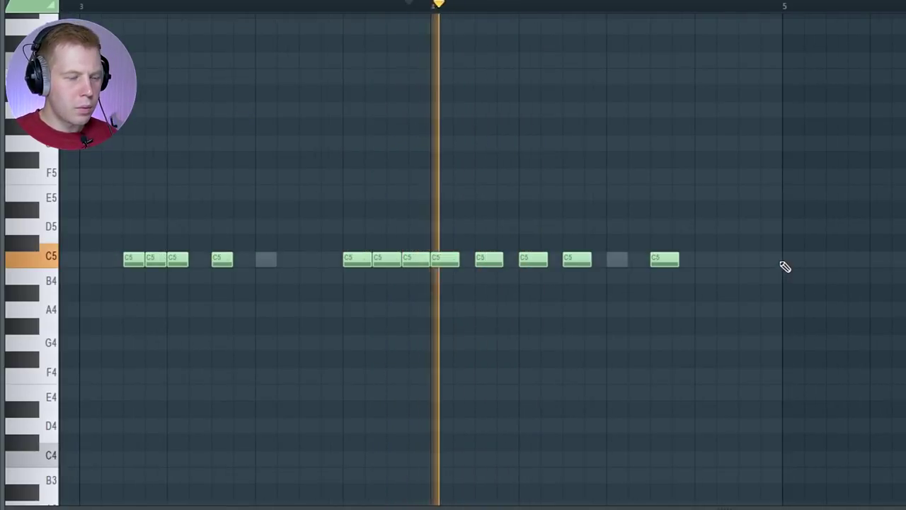
{"action": "scroll", "coordinate": [787, 263], "scroll_direction": "down", "scroll_amount": 3}
{"action": "scroll", "coordinate": [793, 260], "scroll_direction": "up", "scroll_amount": 2}
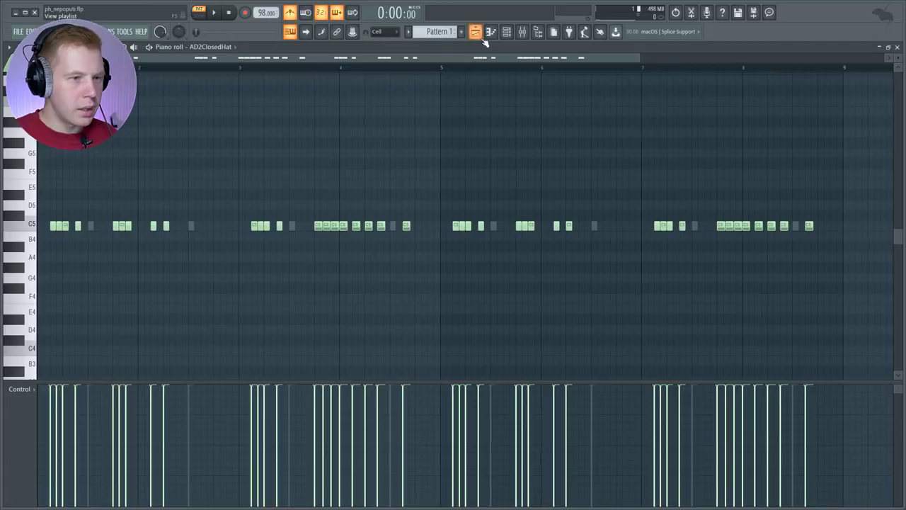
Step: Place C5 notes for the AD3HatOpen channel on the last beats of bars 2 and 4, making the second one a full beat long
{"action": "left_click", "coordinate": [508, 33]}
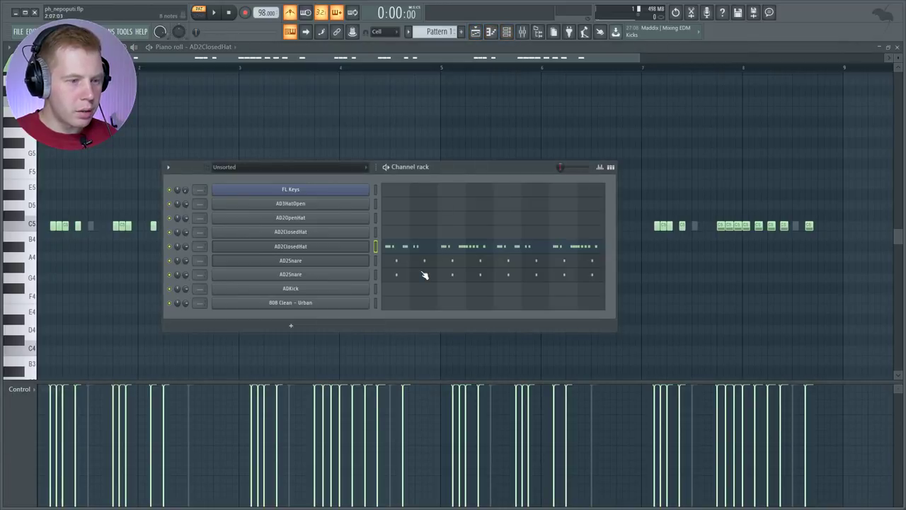
{"action": "right_click", "coordinate": [358, 230]}
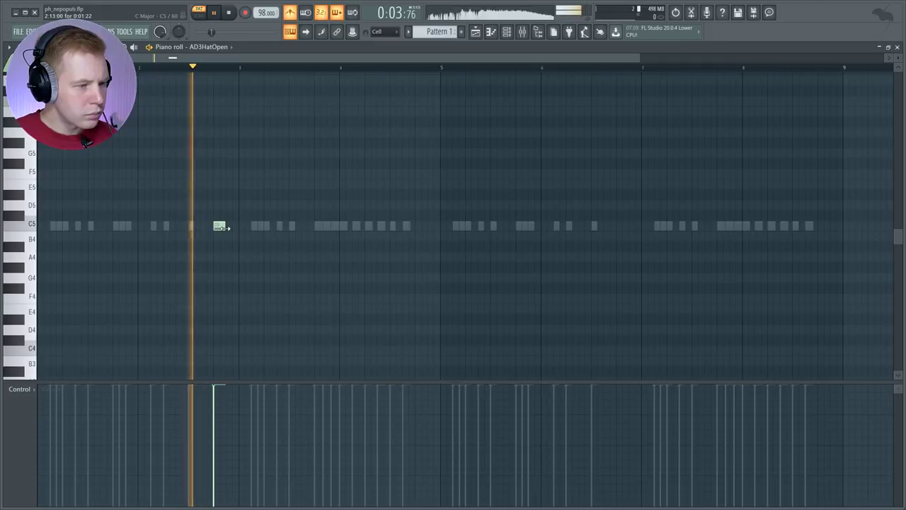
{"action": "left_click", "coordinate": [420, 226]}
{"action": "left_click_drag", "start_coordinate": [425, 227], "coordinate": [439, 227]}
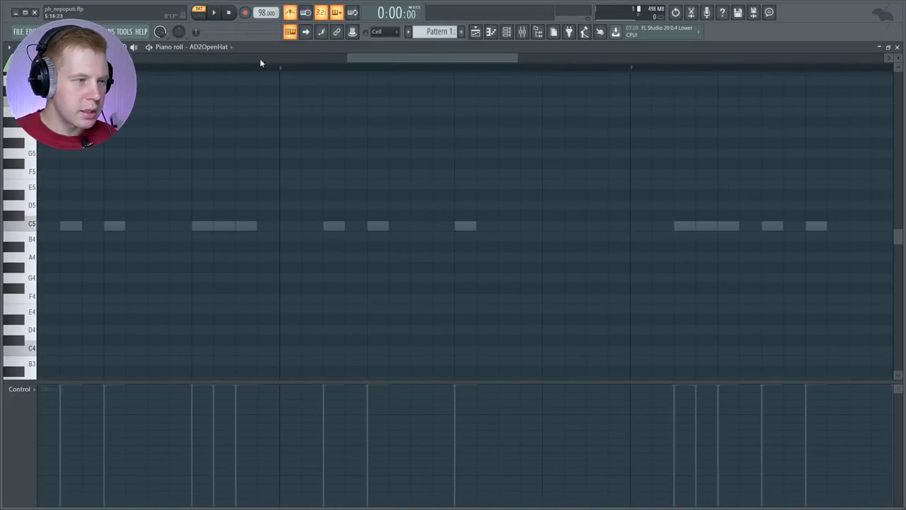
Step: Place two short C5 notes for the AD2OpenHat channel in the second half of bar 6, halfway through beats 3 and 4
{"action": "left_click", "coordinate": [209, 46]}
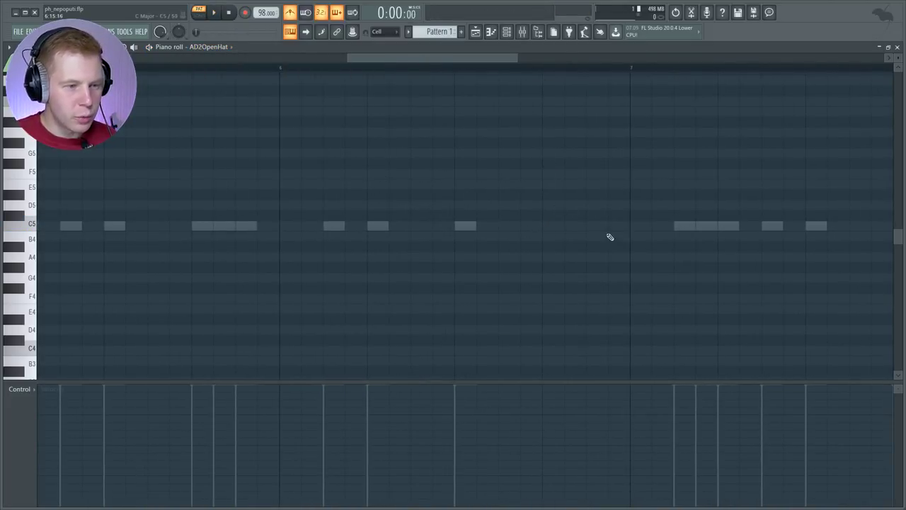
{"action": "scroll", "coordinate": [604, 233], "scroll_direction": "up", "scroll_amount": 2}
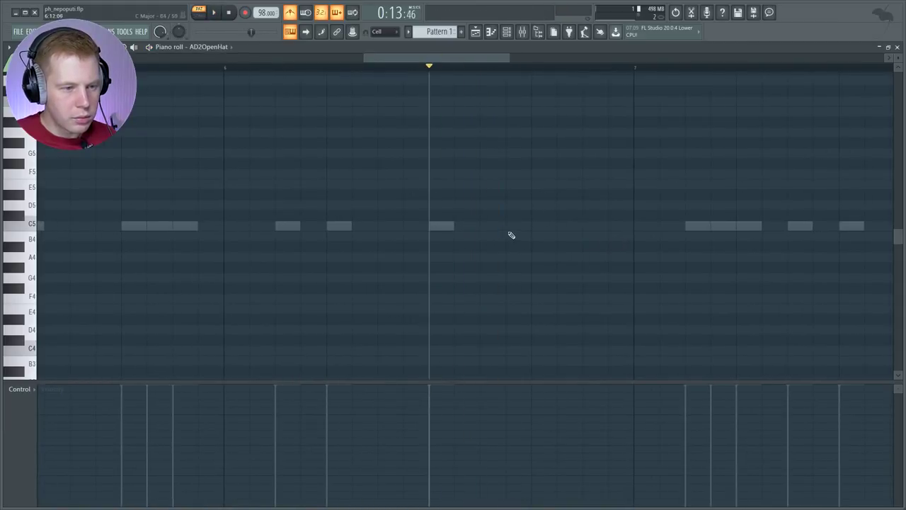
{"action": "left_click", "coordinate": [485, 226]}
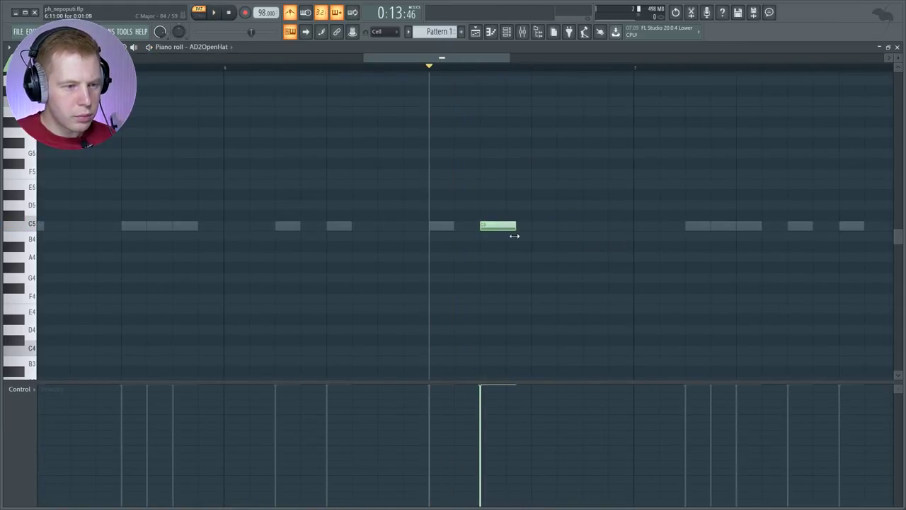
{"action": "key", "text": "space"}
{"action": "left_click_drag", "start_coordinate": [562, 226], "coordinate": [587, 226]}
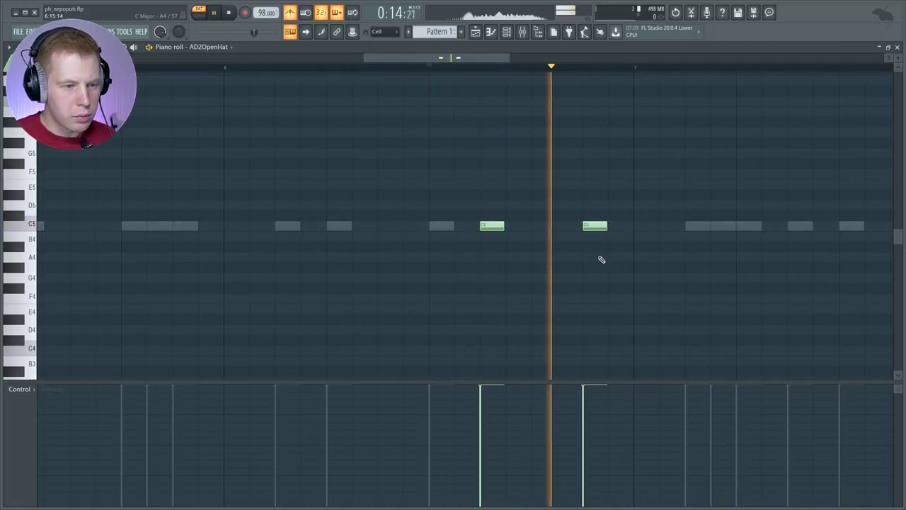
Step: Copy the eight-bar closed-hat pattern to the upper AD2ClosedHat channel and show the hat notes in the piano roll
{"action": "left_click_drag", "start_coordinate": [659, 182], "coordinate": [551, 302]}
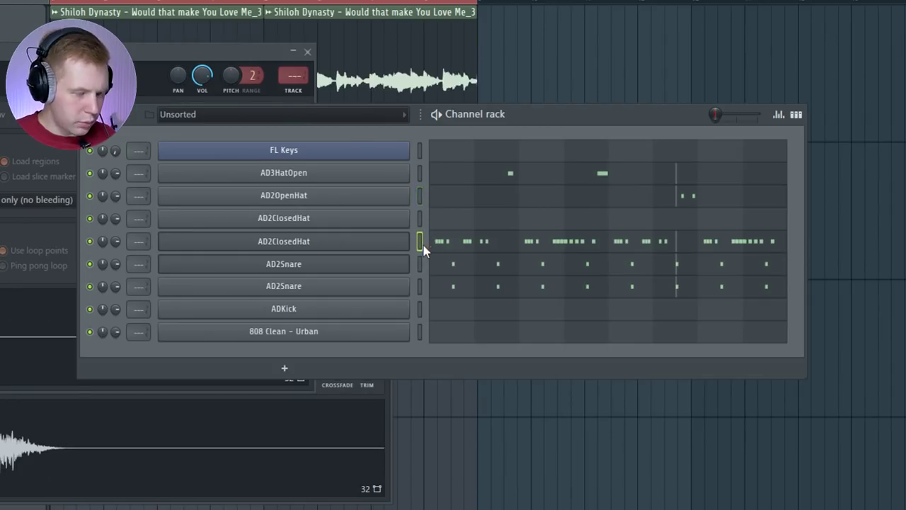
{"action": "key", "text": "ctrl+v"}
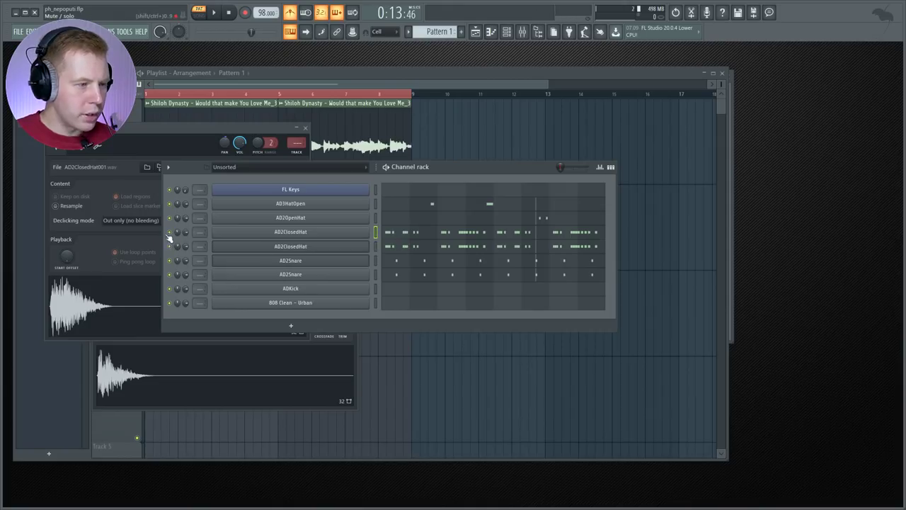
{"action": "key", "text": "F7"}
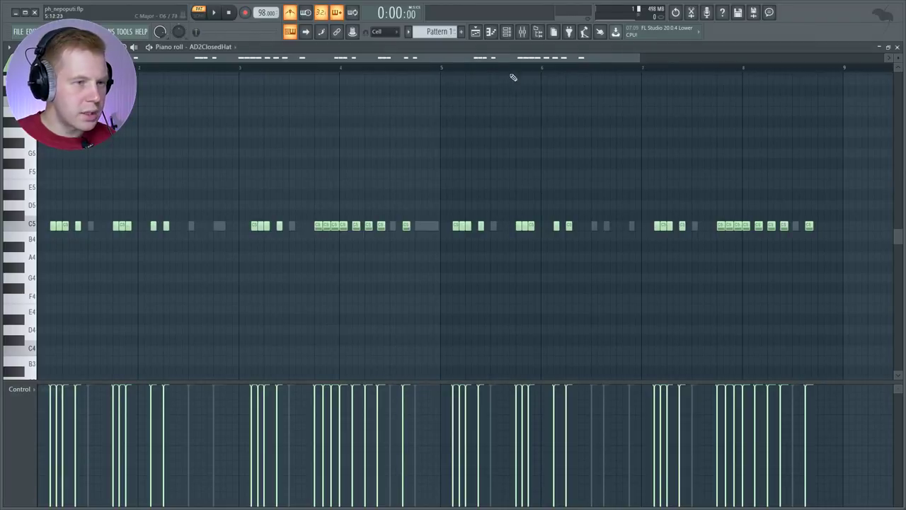
Step: Place Pattern 1 on Track 2 of the playlist across bars 1 to 8, and return to the closed-hat piano roll
{"action": "left_click", "coordinate": [476, 34]}
{"action": "left_click_drag", "start_coordinate": [379, 210], "coordinate": [269, 218]}
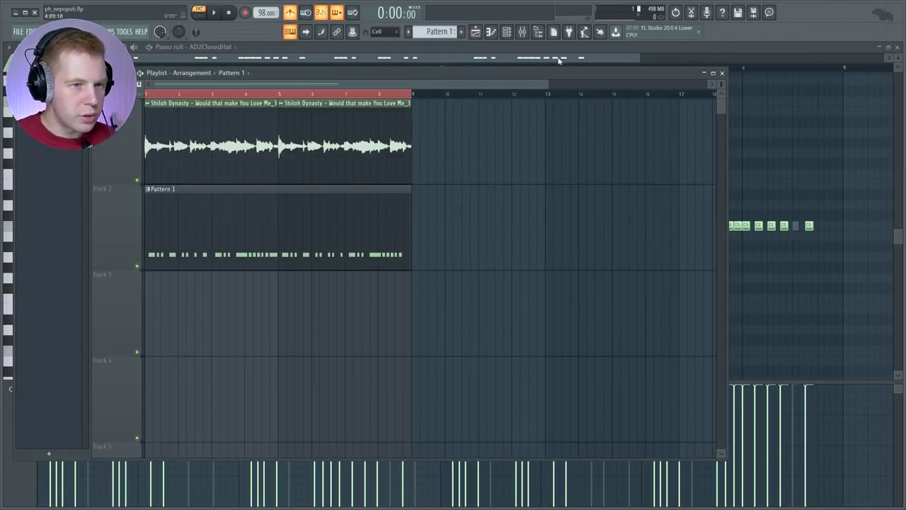
{"action": "left_click", "coordinate": [722, 72]}
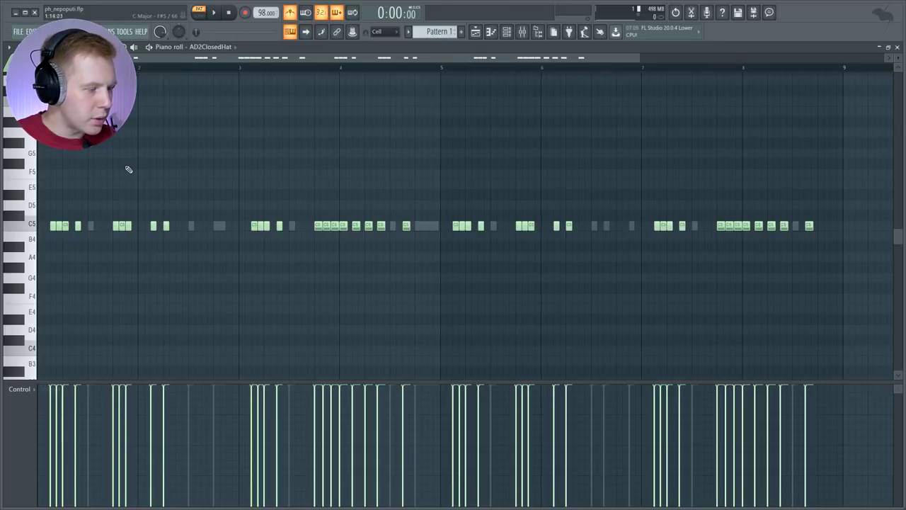
Step: Lower the velocities of the closed-hat notes in bars 1 and 2 to uneven levels so neighbouring hits differ
{"action": "key", "text": "space"}
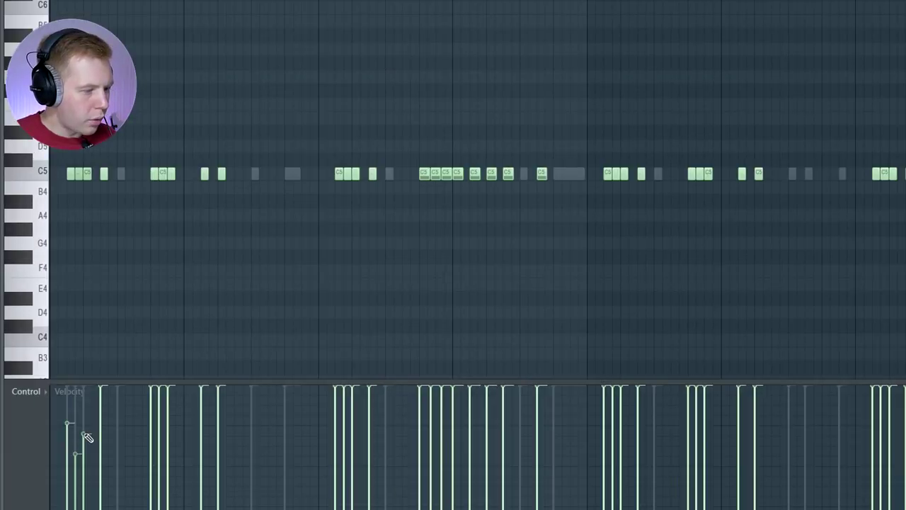
{"action": "key", "text": "space"}
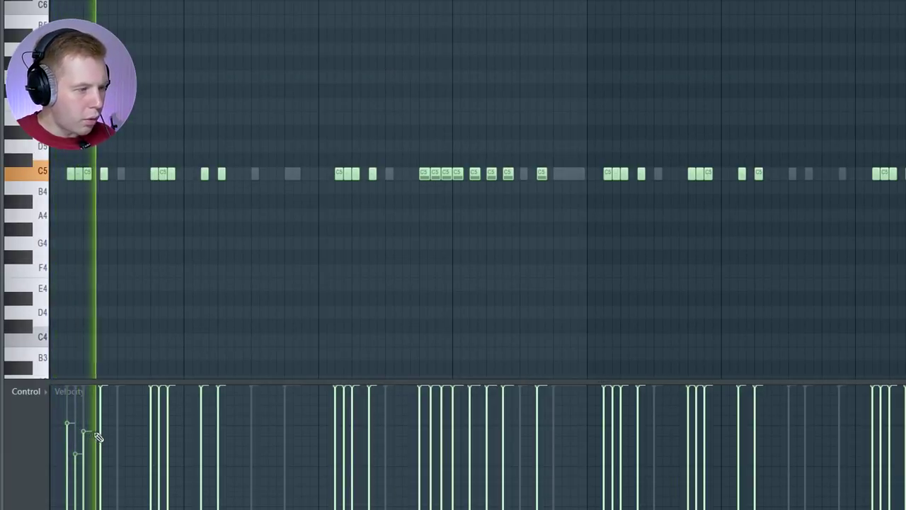
{"action": "left_click", "coordinate": [76, 419]}
{"action": "key", "text": "space"}
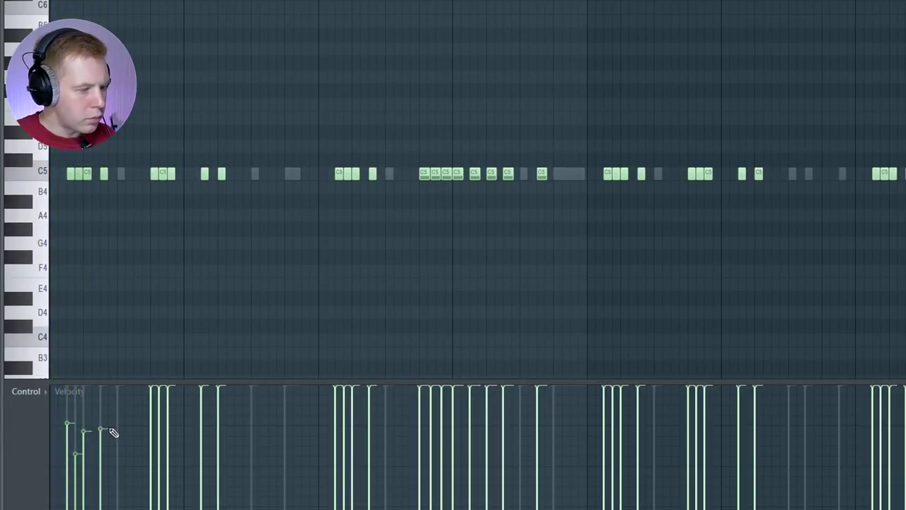
{"action": "key", "text": "space"}
{"action": "left_click_drag", "start_coordinate": [117, 453], "coordinate": [177, 422]}
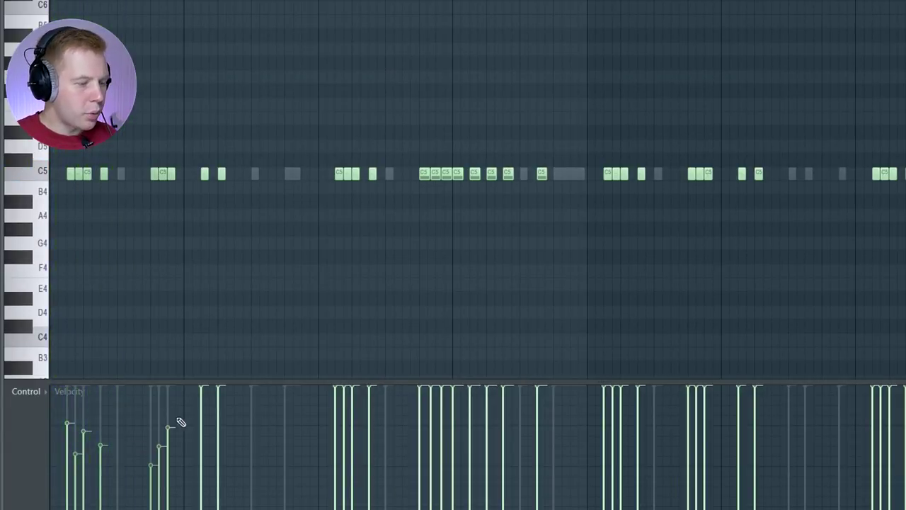
{"action": "key", "text": "space"}
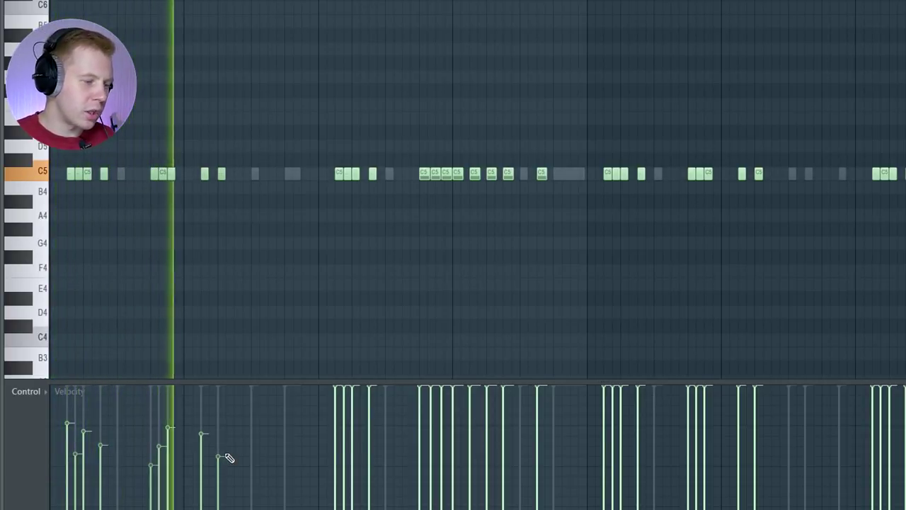
{"action": "key", "text": "space"}
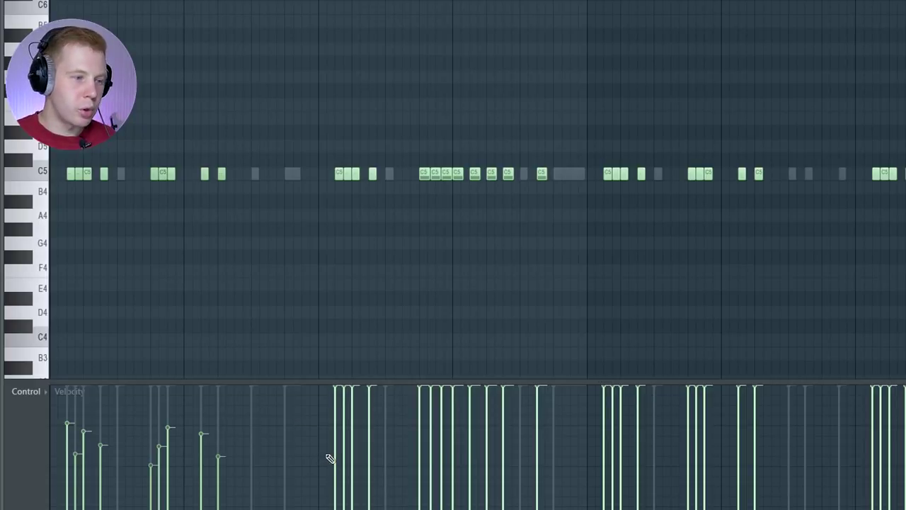
Step: Lower and vary the velocities of all closed-hat notes in bars 3 and 4
{"action": "mouse_move", "coordinate": [333, 460]}
{"action": "left_mouse_down"}
{"action": "mouse_move", "coordinate": [341, 471]}
{"action": "mouse_move", "coordinate": [369, 439]}
{"action": "left_mouse_up"}
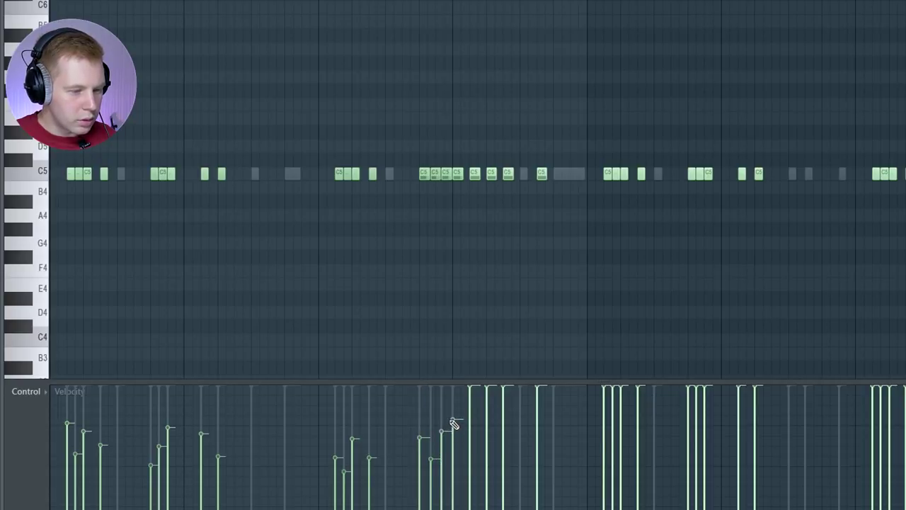
{"action": "key", "text": "space"}
{"action": "left_click", "coordinate": [453, 451]}
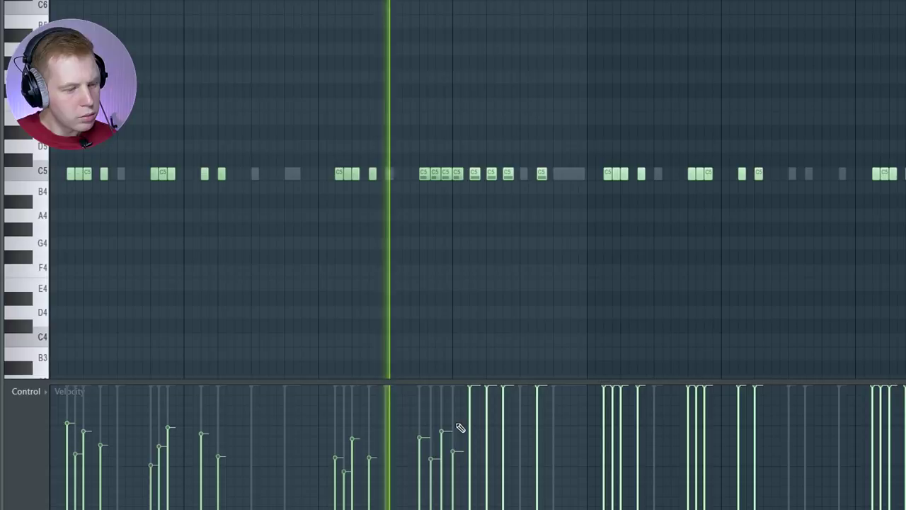
{"action": "left_click_drag", "start_coordinate": [462, 430], "coordinate": [509, 453]}
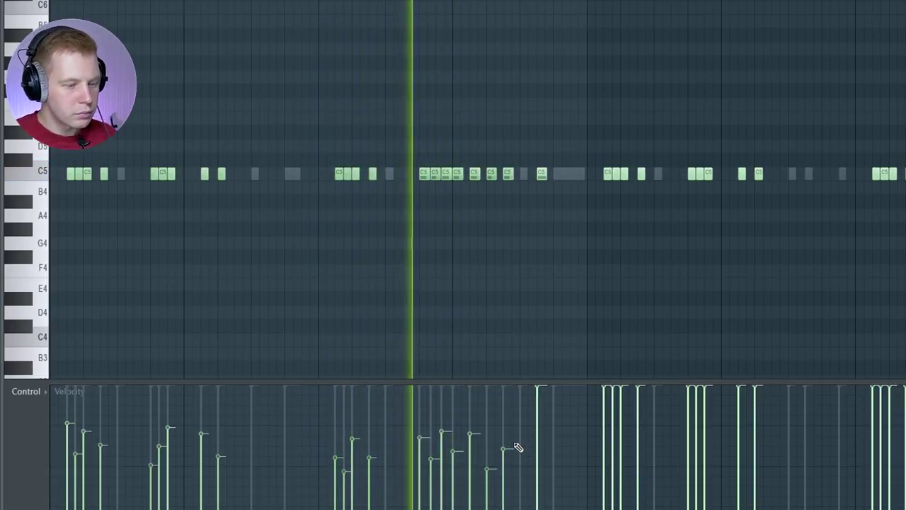
{"action": "left_click", "coordinate": [540, 456]}
Step: Replace the closed-hat notes in bars 5 to 8 with a copy of bars 1 to 4, and remove the stray full-velocity note in bar 7
{"action": "left_click_drag", "start_coordinate": [829, 190], "coordinate": [444, 313]}
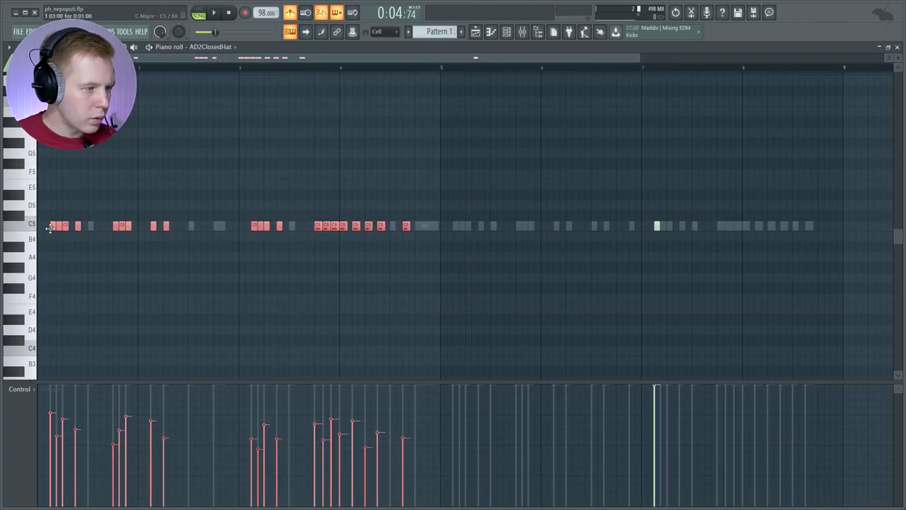
{"action": "left_click_drag", "start_coordinate": [51, 229], "coordinate": [458, 233]}
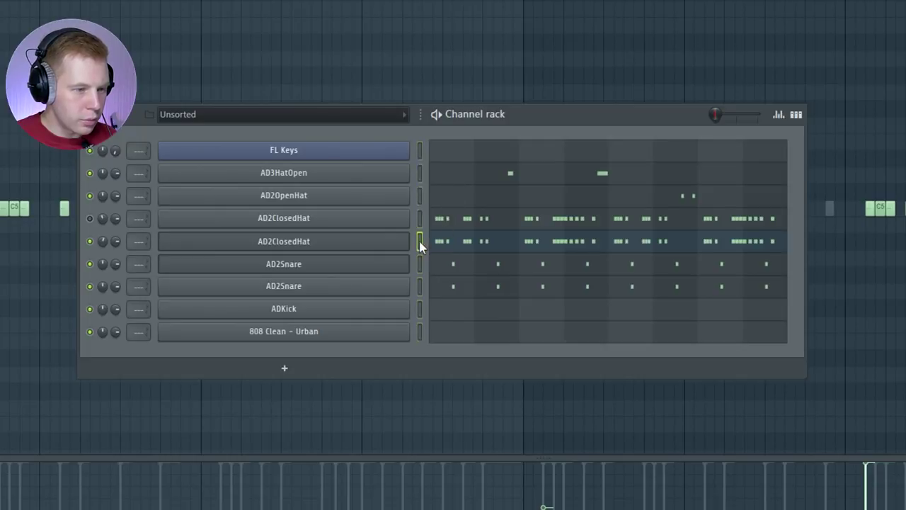
{"action": "left_click", "coordinate": [422, 225]}
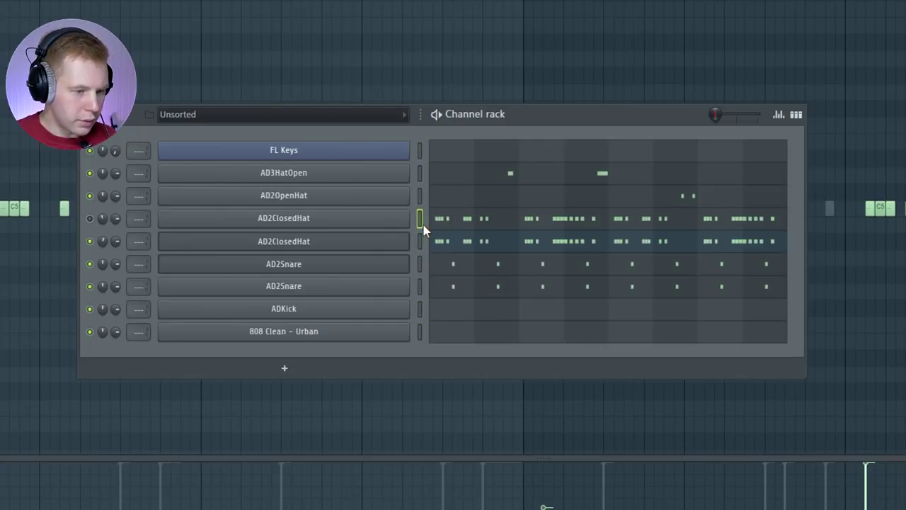
{"action": "key", "text": "space"}
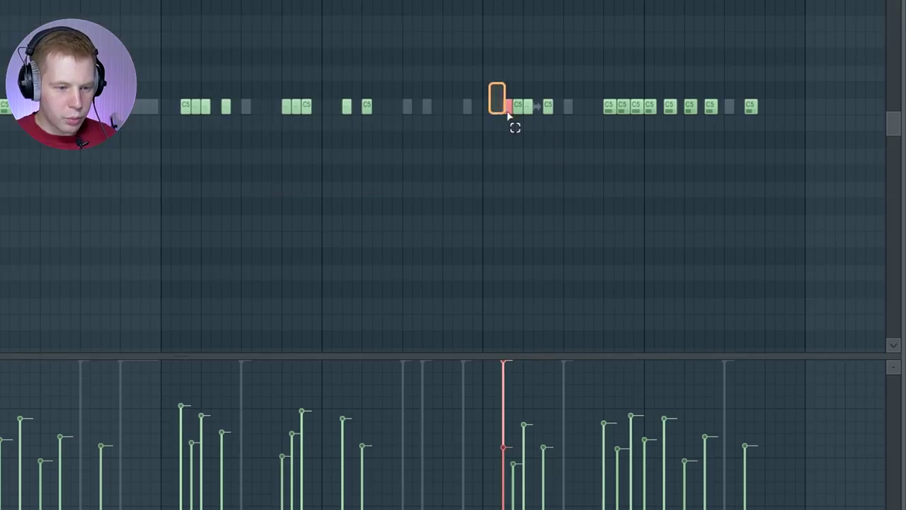
{"action": "left_click_drag", "start_coordinate": [510, 126], "coordinate": [511, 127]}
Step: Place C5 kick notes on beat 1 and halfway through beat 3 in bar 1, and on beats 1.5, 2, 3.5 and 4.5 in bar 2
{"action": "scroll", "coordinate": [524, 167], "scroll_direction": "up", "scroll_amount": 4}
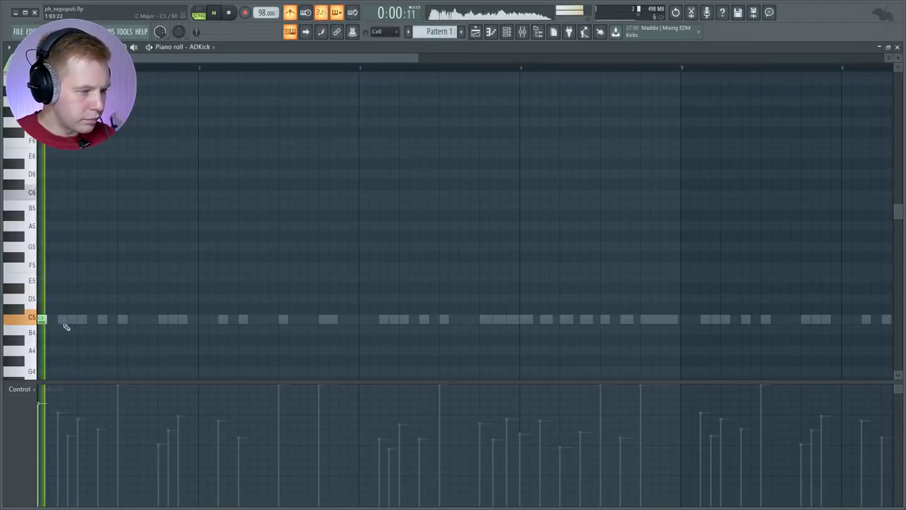
{"action": "left_click", "coordinate": [227, 256]}
{"action": "left_click", "coordinate": [356, 255]}
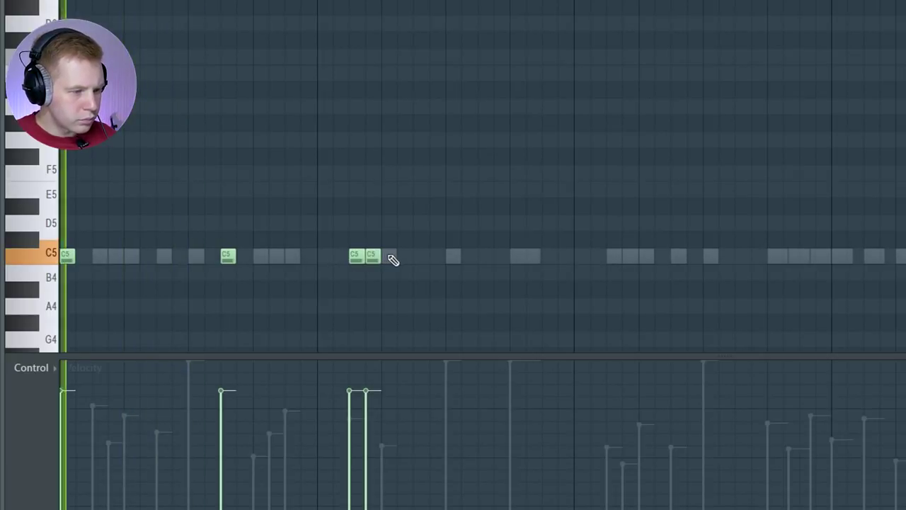
{"action": "left_click_drag", "start_coordinate": [388, 255], "coordinate": [389, 261]}
{"action": "right_click", "coordinate": [502, 176]}
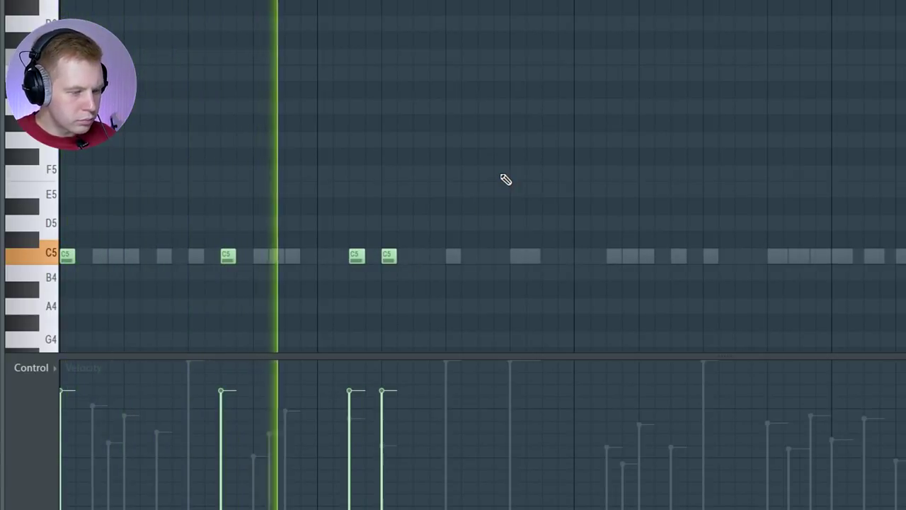
{"action": "left_click", "coordinate": [485, 256]}
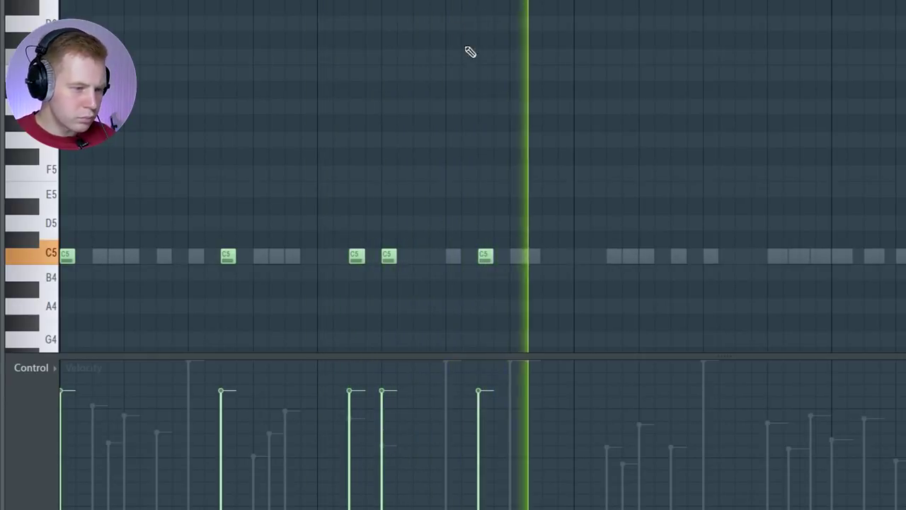
{"action": "left_click", "coordinate": [547, 256]}
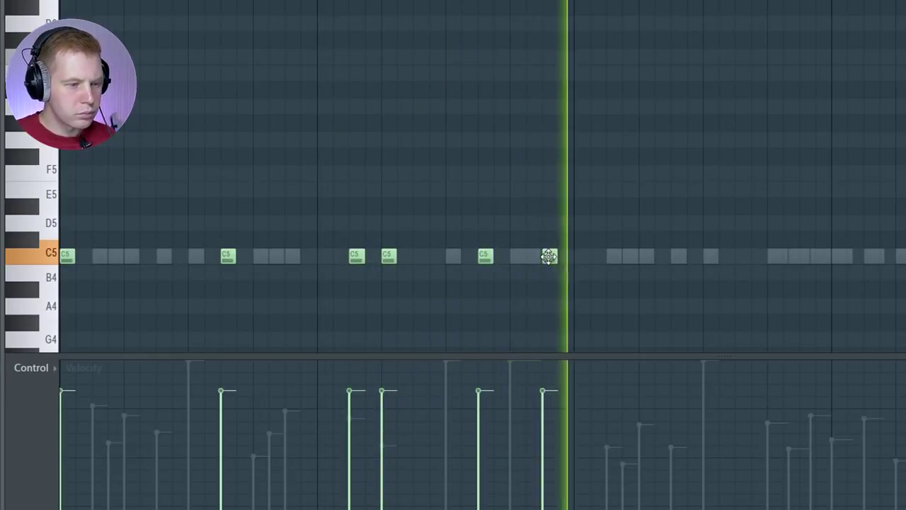
Step: Place C5 kick notes on beats 1, 2 and 3.5 of bar 3 and on beats 1.5, 2, 3.5 and 4.5 of bar 4
{"action": "key", "text": "space"}
{"action": "left_click", "coordinate": [577, 260]}
{"action": "scroll", "coordinate": [460, 261], "scroll_direction": "down", "scroll_amount": 2}
{"action": "key", "text": "space"}
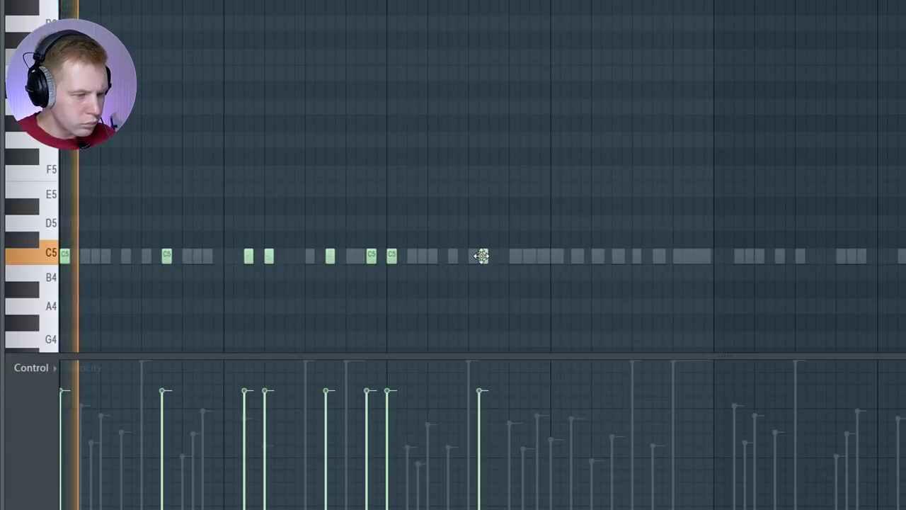
{"action": "left_click_drag", "start_coordinate": [485, 257], "coordinate": [493, 259]}
{"action": "left_click", "coordinate": [434, 259]}
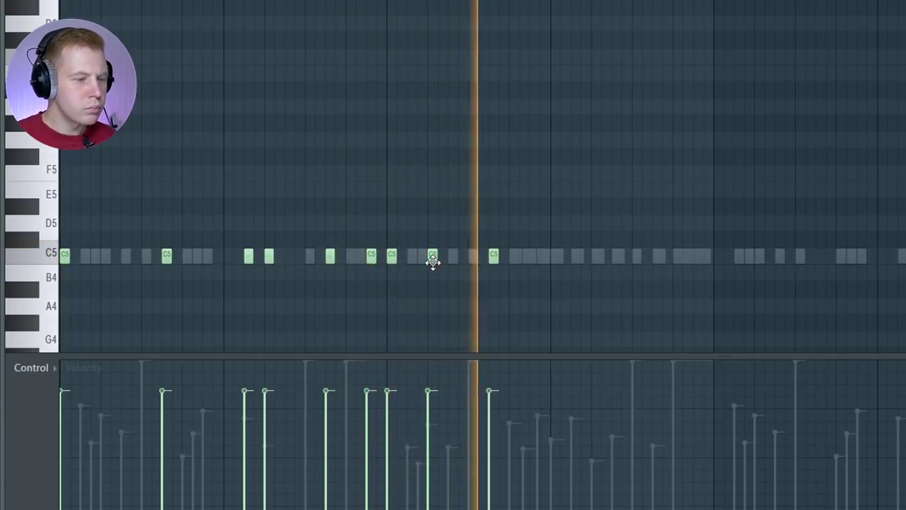
{"action": "key", "text": "space"}
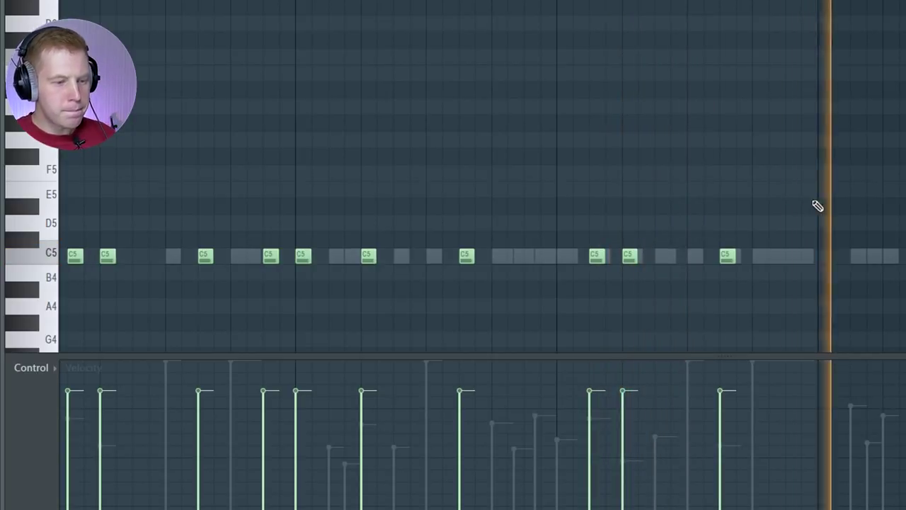
{"action": "key", "text": "space"}
Step: Copy the four-bar kick pattern into bars 5 to 8 and play the arrangement in song mode
{"action": "left_click_drag", "start_coordinate": [905, 133], "coordinate": [3, 318]}
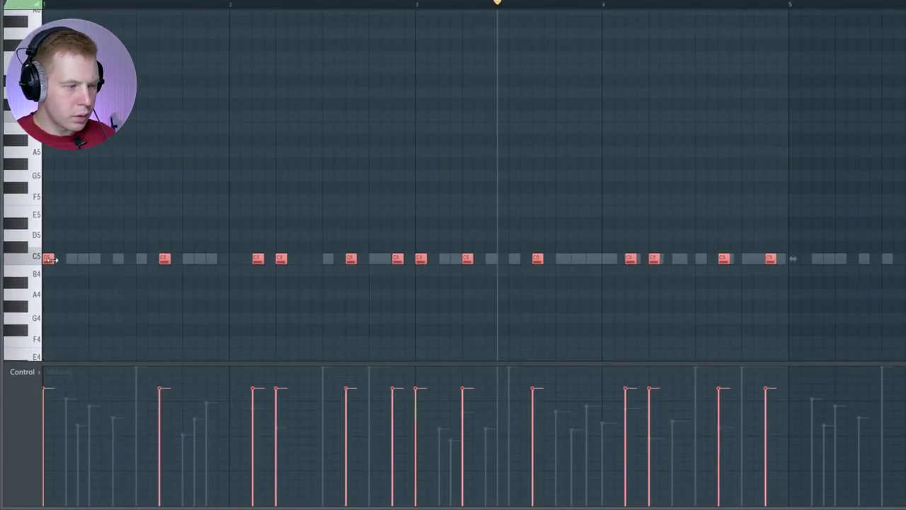
{"action": "left_click_drag", "start_coordinate": [50, 260], "coordinate": [737, 271]}
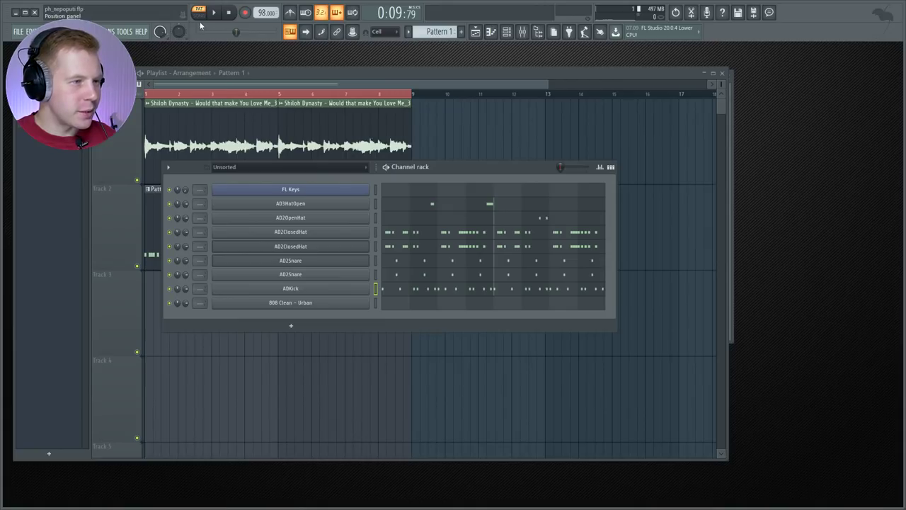
{"action": "left_click", "coordinate": [202, 15]}
{"action": "key", "text": "space"}
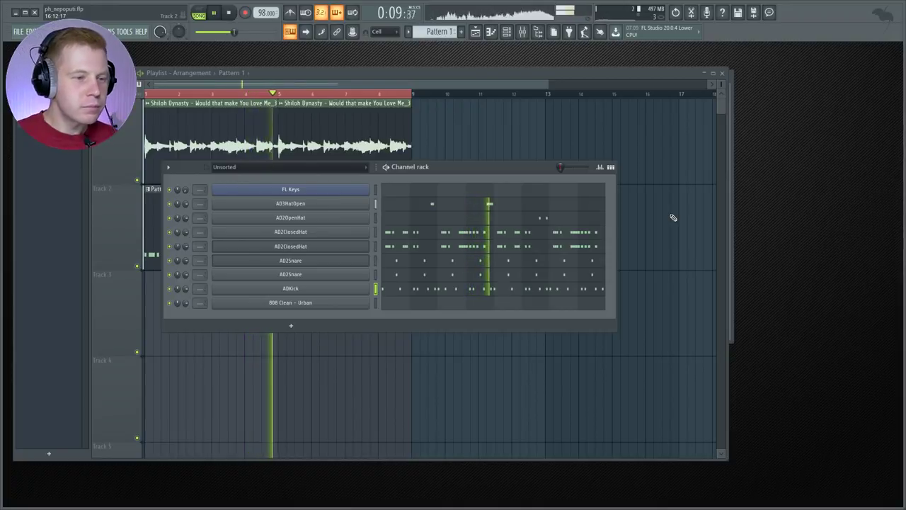
Step: Open the piano roll of the 808 Clean - Urban channel and place a short C5 note at the start of bar 1
{"action": "right_click", "coordinate": [332, 303]}
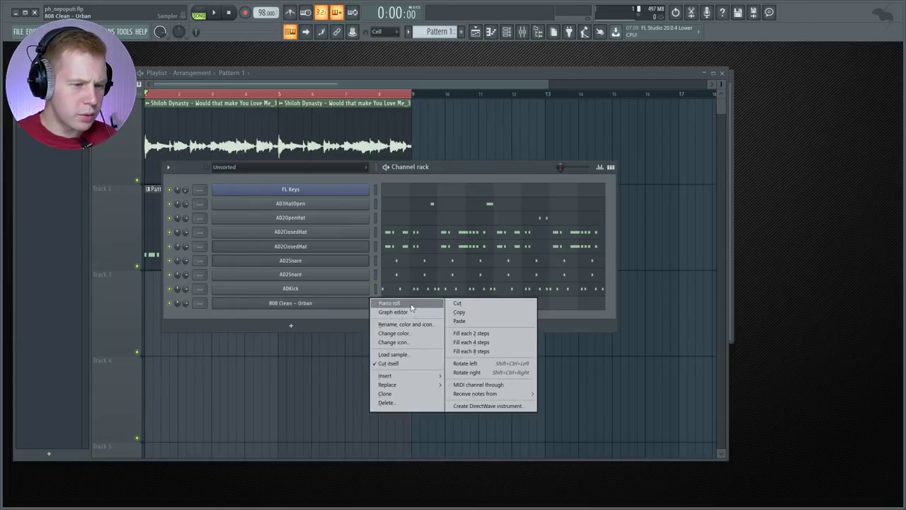
{"action": "left_click", "coordinate": [388, 299]}
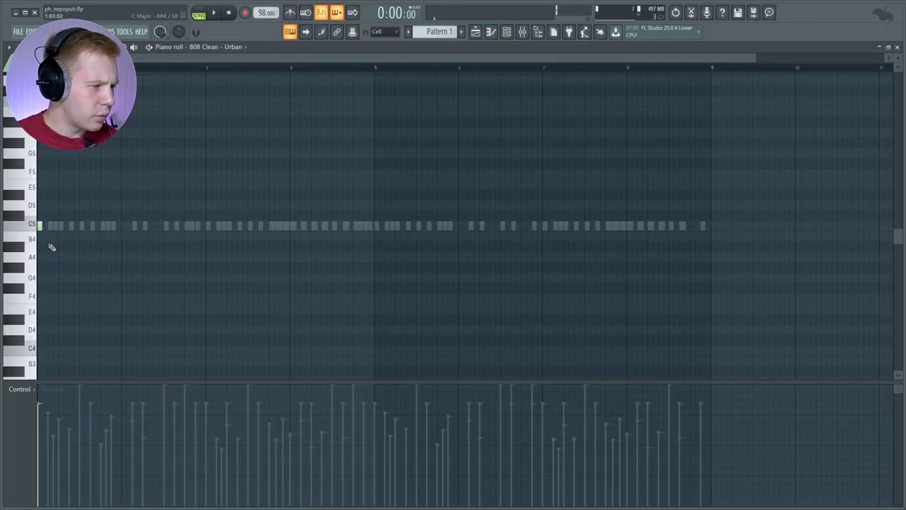
{"action": "scroll", "coordinate": [82, 277], "scroll_direction": "up", "scroll_amount": 5}
Step: Place short trial 808 notes at the start of bar 2 on C5 and of bars 3 and 4 on G4
{"action": "left_click", "coordinate": [89, 277]}
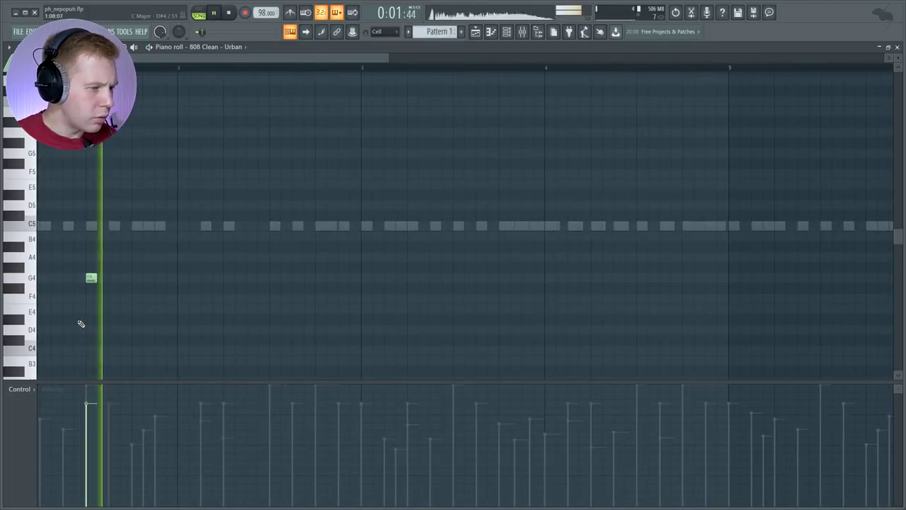
{"action": "scroll", "coordinate": [155, 253], "scroll_direction": "down", "scroll_amount": 6}
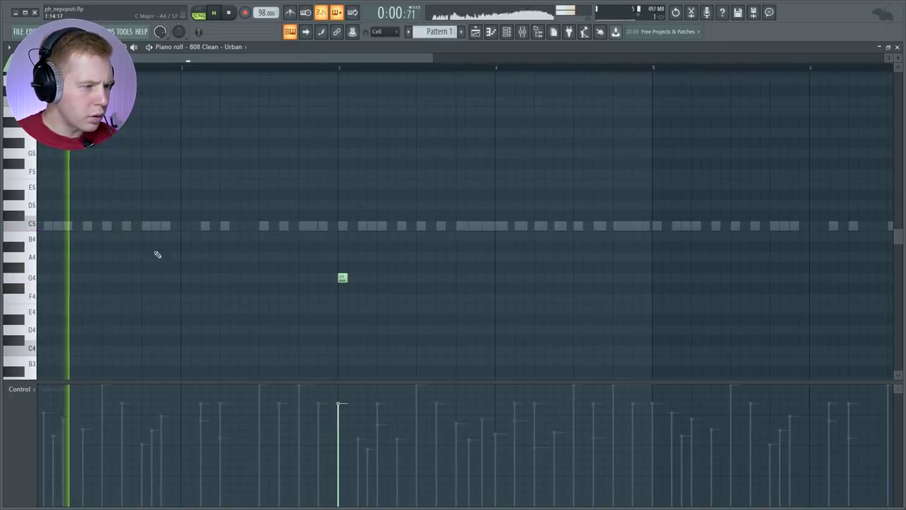
{"action": "left_click", "coordinate": [295, 277]}
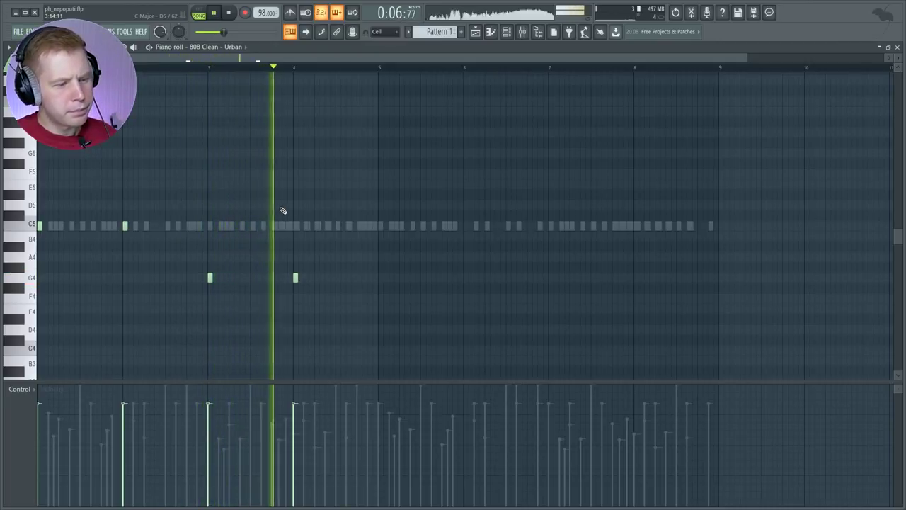
Step: Clear the short trial 808 notes from bars 2 to 4
{"action": "key", "text": "space"}
{"action": "key", "text": "ctrl+a"}
{"action": "key", "text": "ctrl+d"}
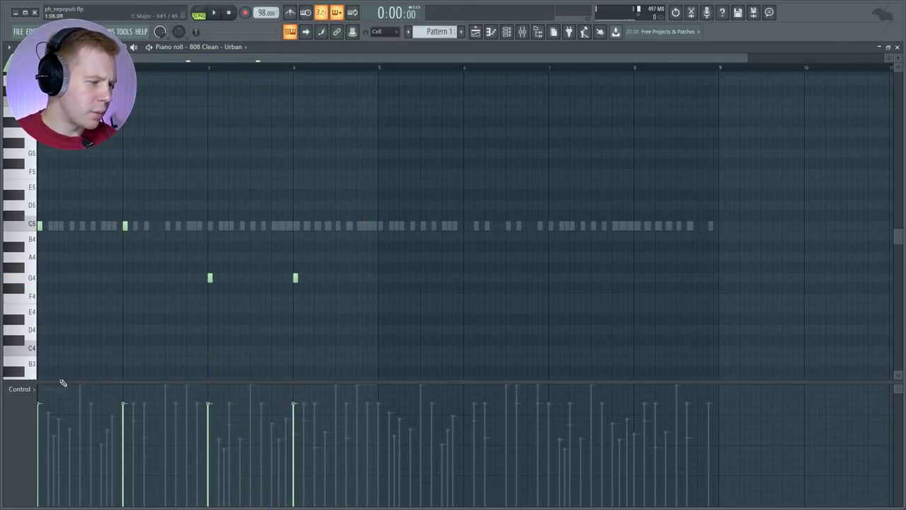
{"action": "left_click_drag", "start_coordinate": [416, 190], "coordinate": [36, 320]}
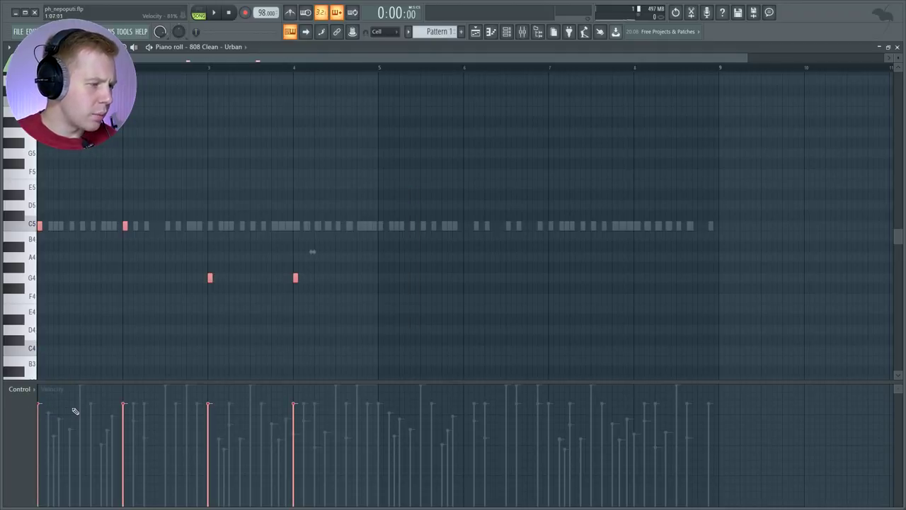
{"action": "right_click", "coordinate": [17, 415]}
{"action": "left_click", "coordinate": [139, 315]}
{"action": "left_click_drag", "start_coordinate": [447, 163], "coordinate": [35, 345]}
{"action": "left_click_drag", "start_coordinate": [387, 160], "coordinate": [28, 329]}
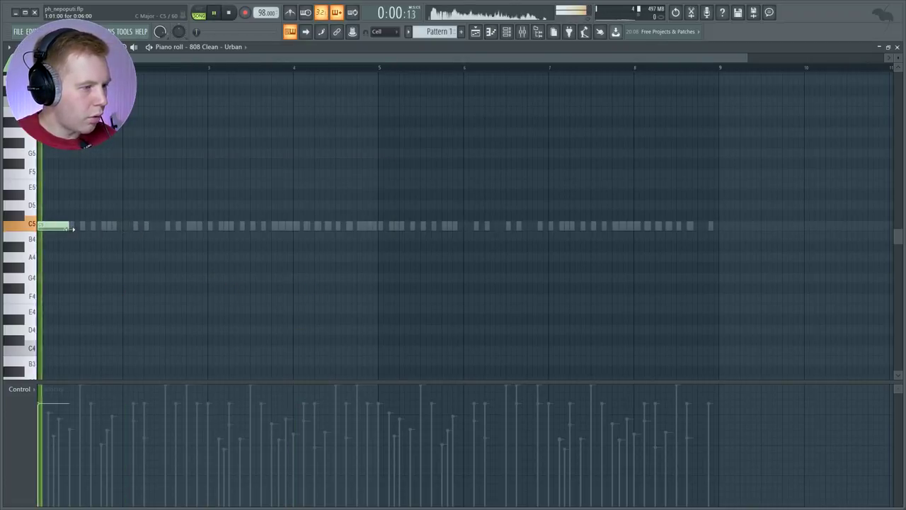
Step: Program the 808 with two-beat C5 in bars 1 and 5, two-beat G4 in bars 3 and 7, and one-beat notes in bars 4 and 6–8
{"action": "left_click_drag", "start_coordinate": [71, 228], "coordinate": [79, 228]}
{"action": "left_click", "coordinate": [236, 264]}
{"action": "left_click_drag", "start_coordinate": [236, 265], "coordinate": [235, 281]}
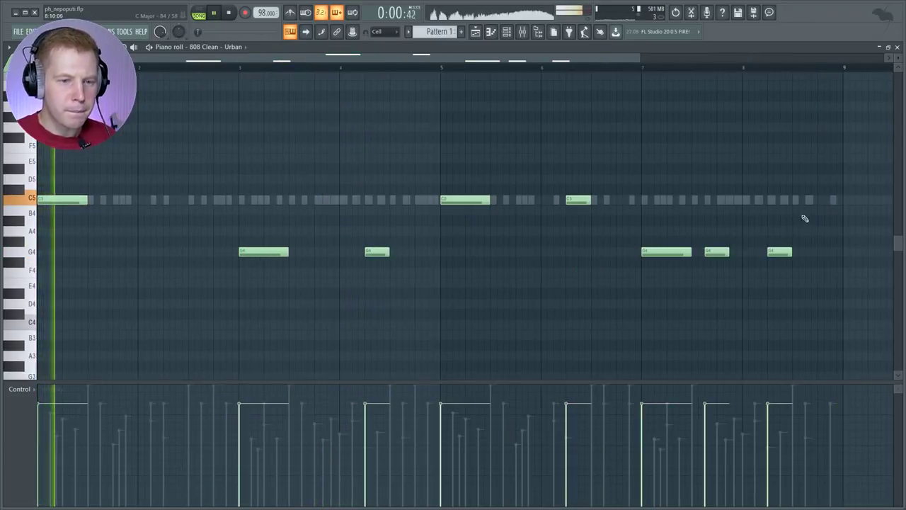
Step: Review the 808 line by selecting its notes in bars 1–4 and in bars 5–8, and close the piano roll
{"action": "scroll", "coordinate": [807, 180], "scroll_direction": "up", "scroll_amount": 2}
{"action": "scroll", "coordinate": [778, 189], "scroll_direction": "down", "scroll_amount": 2}
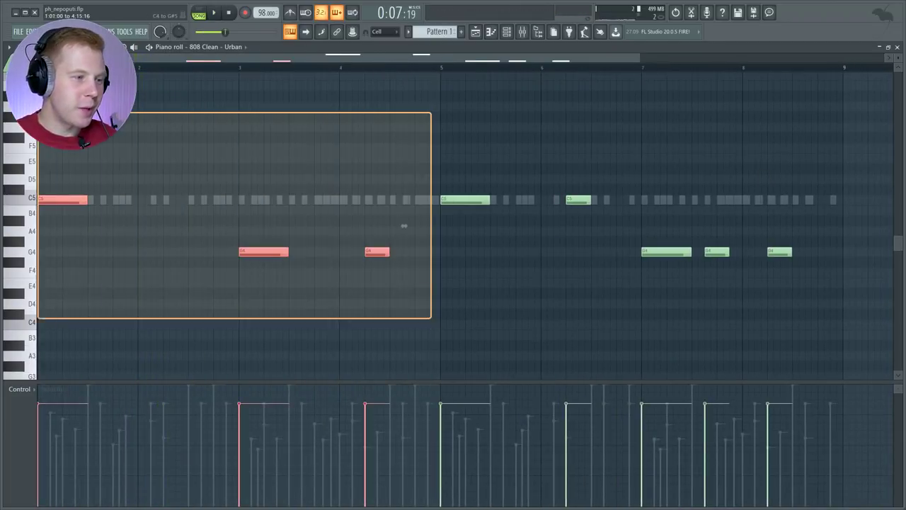
{"action": "left_click_drag", "start_coordinate": [38, 318], "coordinate": [37, 350]}
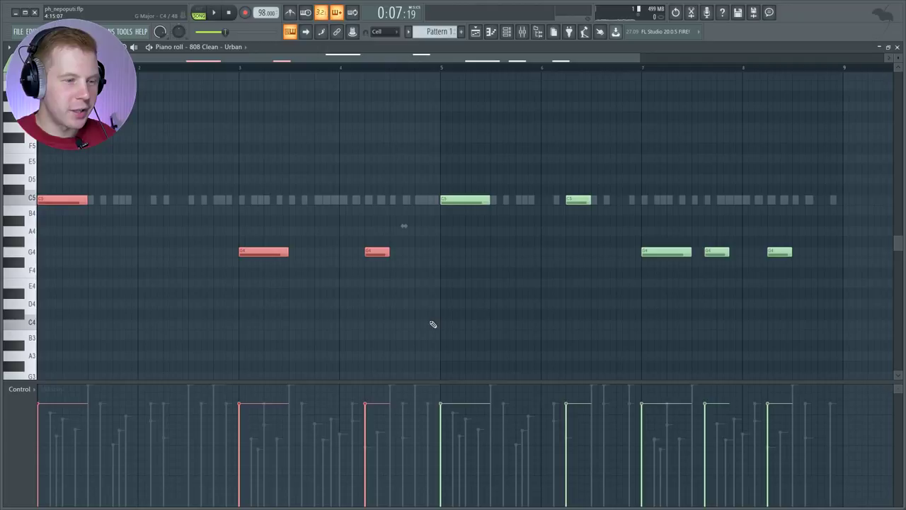
{"action": "left_click_drag", "start_coordinate": [469, 138], "coordinate": [822, 320]}
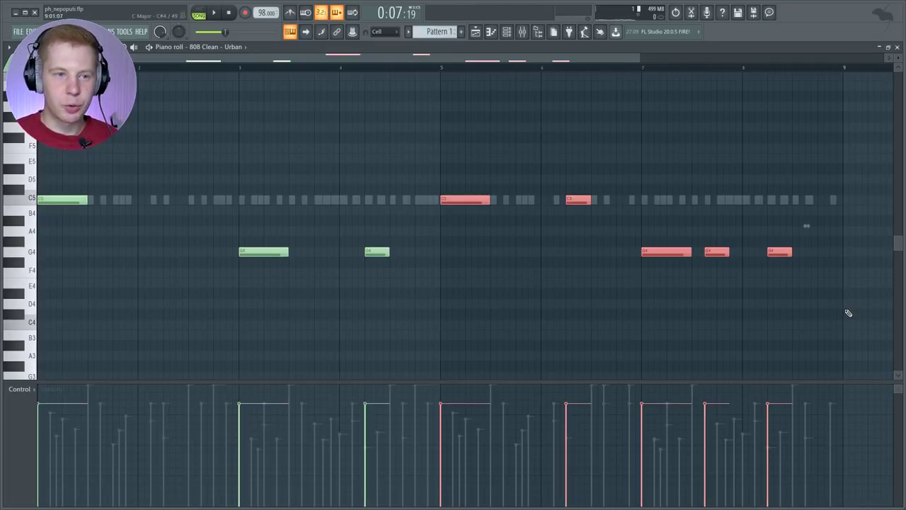
{"action": "left_click", "coordinate": [762, 184]}
{"action": "left_click", "coordinate": [897, 49]}
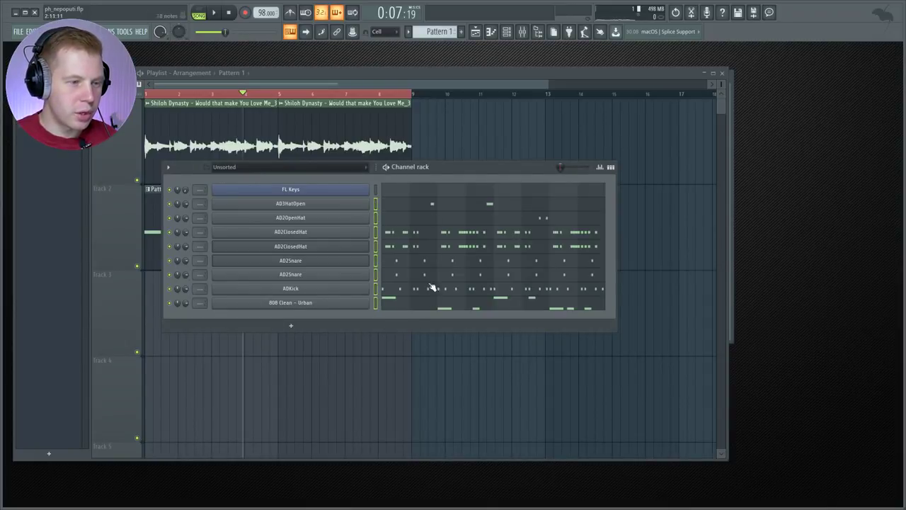
Step: Check the channel settings of the Shiloh Dynasty sample and close them
{"action": "key", "text": "F6"}
{"action": "double_click", "coordinate": [303, 151]}
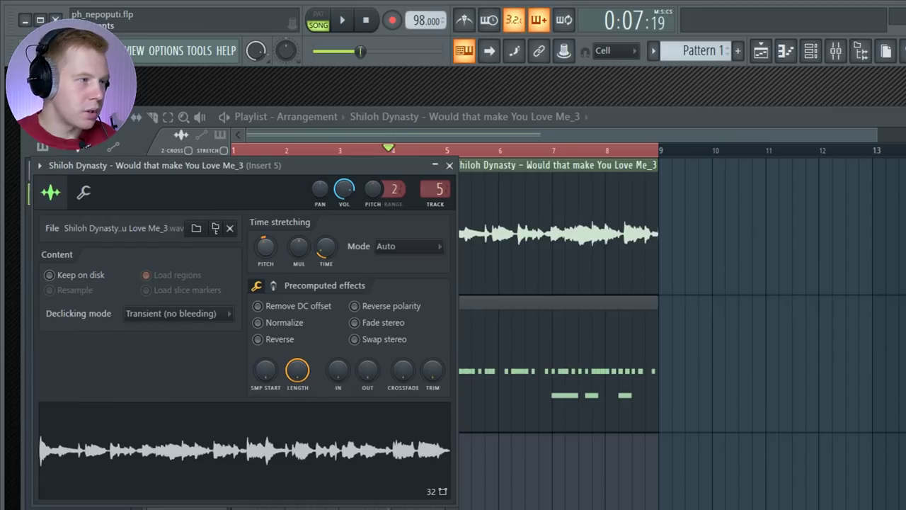
{"action": "key", "text": "Escape"}
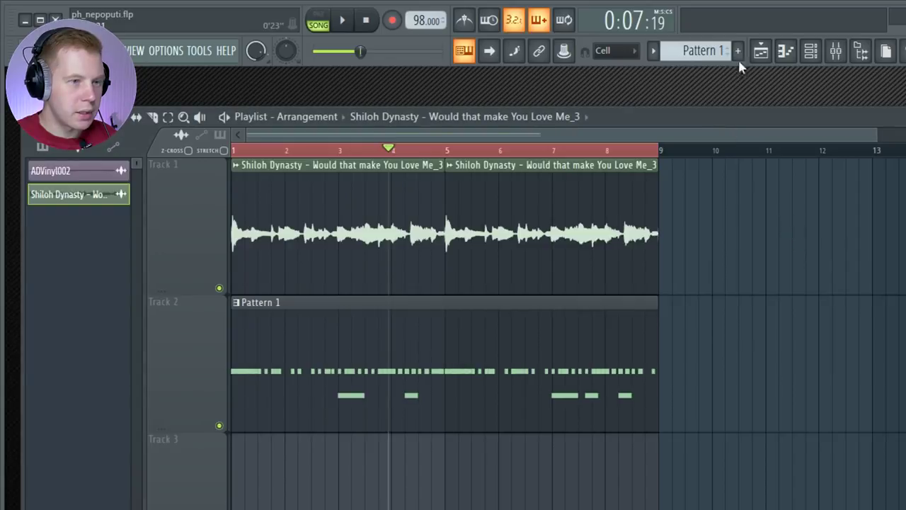
Step: Bring up the piano roll for the 808 Clean - Urban channel
{"action": "left_click", "coordinate": [814, 54]}
{"action": "left_click", "coordinate": [573, 119]}
{"action": "double_click", "coordinate": [545, 350]}
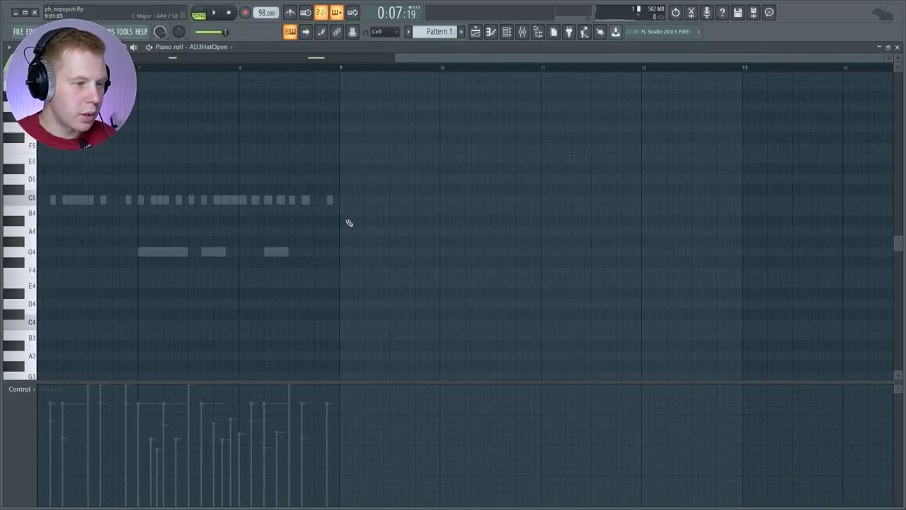
{"action": "left_click", "coordinate": [208, 47]}
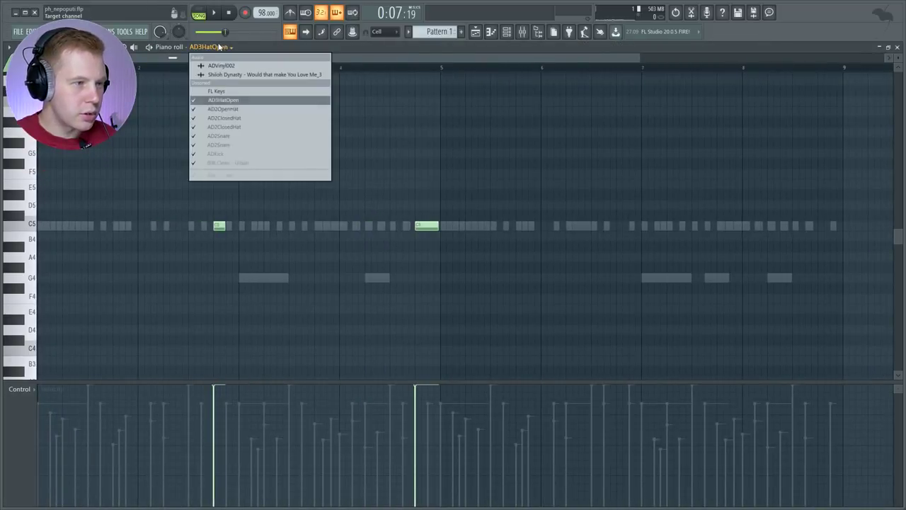
{"action": "left_click", "coordinate": [227, 163]}
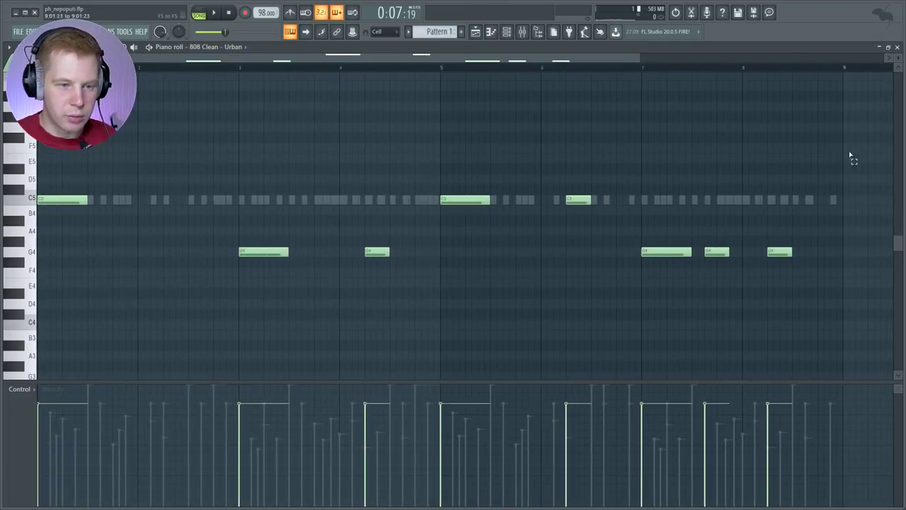
Step: Transpose all the 808 notes down two semitones to A#4 and F4, play the loop, and close the piano roll
{"action": "key", "text": "ctrl+a"}
{"action": "key", "text": "Down"}
{"action": "key", "text": "Down"}
{"action": "key", "text": "space"}
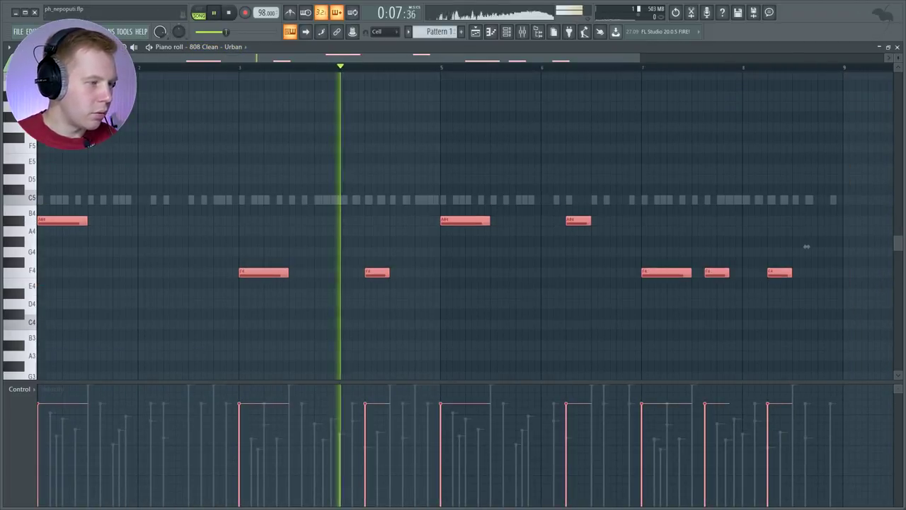
{"action": "key", "text": "ctrl+d"}
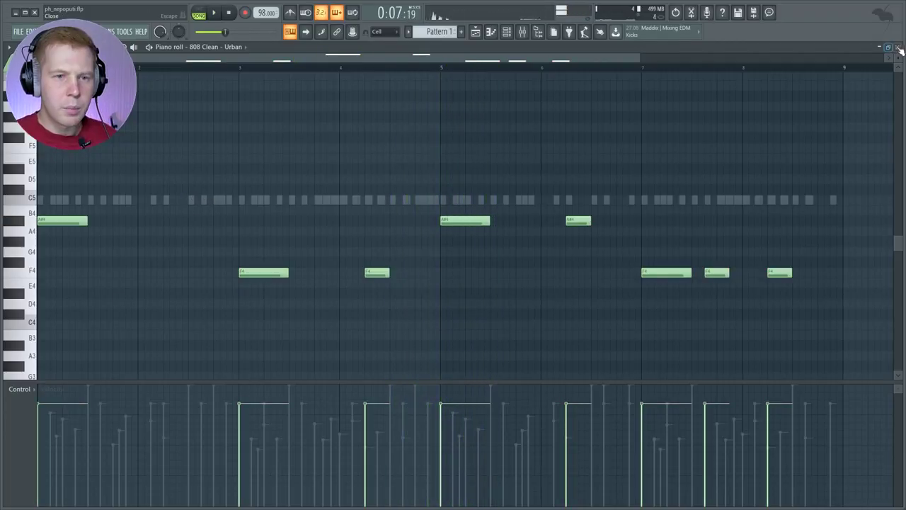
{"action": "left_click", "coordinate": [897, 47]}
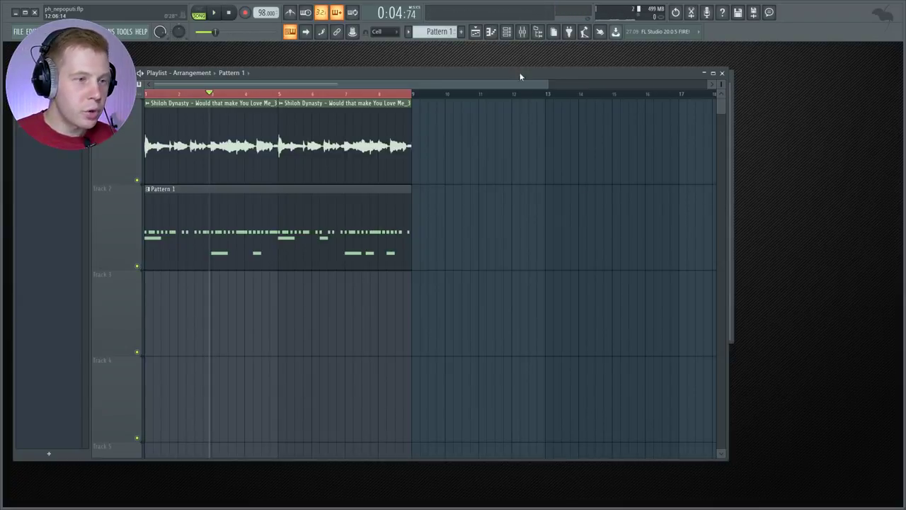
Step: Link the channels from AD3HatOpen to 808 Clean - Urban to mixer tracks 7 to 14
{"action": "left_click", "coordinate": [508, 34]}
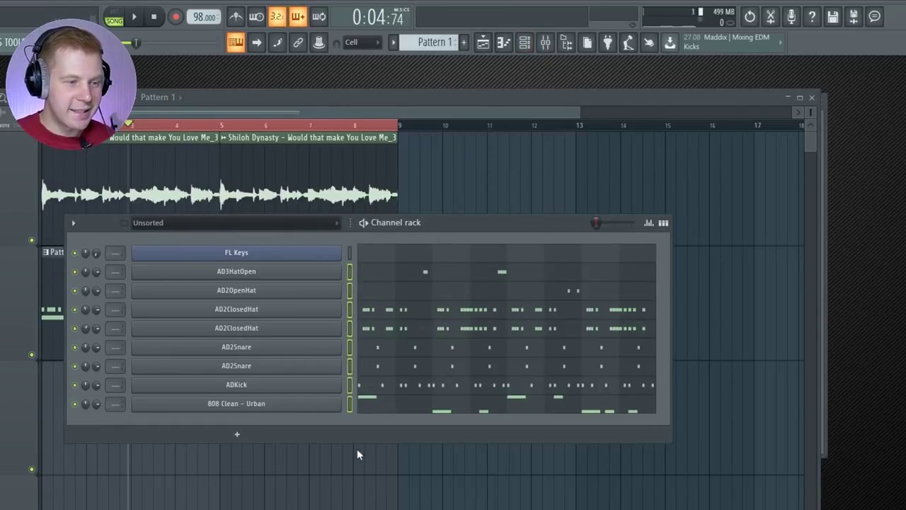
{"action": "left_click", "coordinate": [546, 44]}
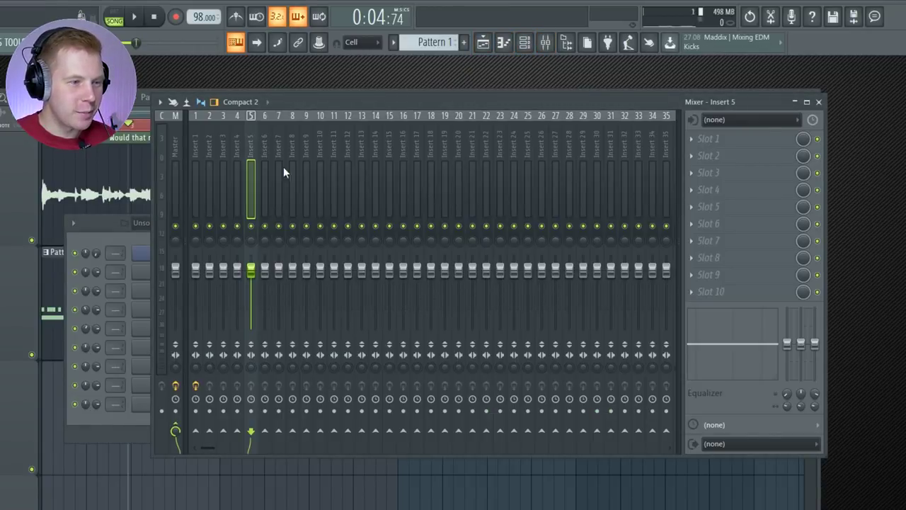
{"action": "key", "text": "ctrl+l"}
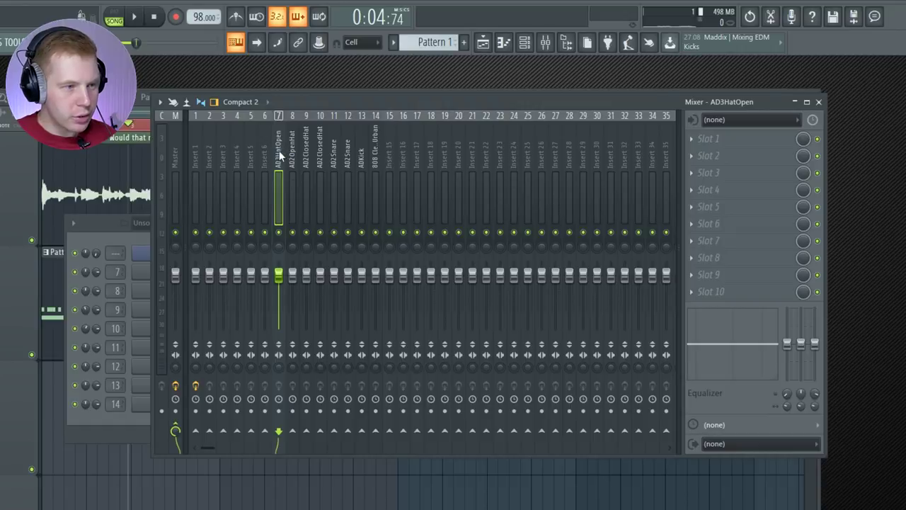
Step: Route mixer tracks 7 to 14 only to Insert 16 and play the loop to check the routing
{"action": "left_click_drag", "start_coordinate": [283, 139], "coordinate": [388, 174]}
{"action": "left_click_drag", "start_coordinate": [281, 156], "coordinate": [377, 172]}
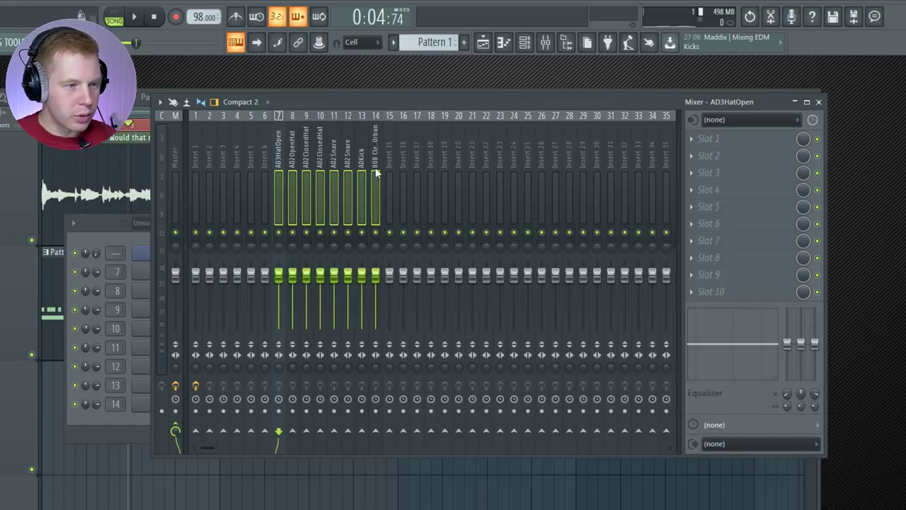
{"action": "right_click", "coordinate": [418, 435]}
{"action": "left_click", "coordinate": [439, 444]}
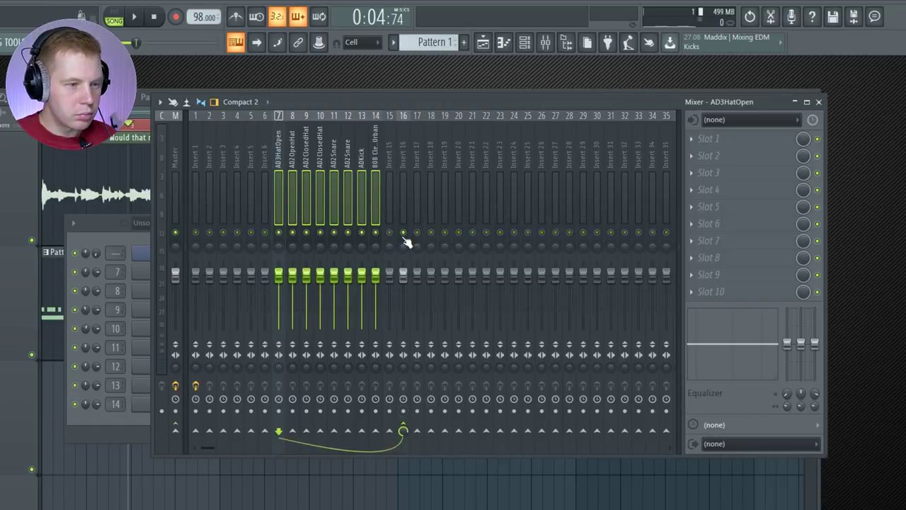
{"action": "key", "text": "space"}
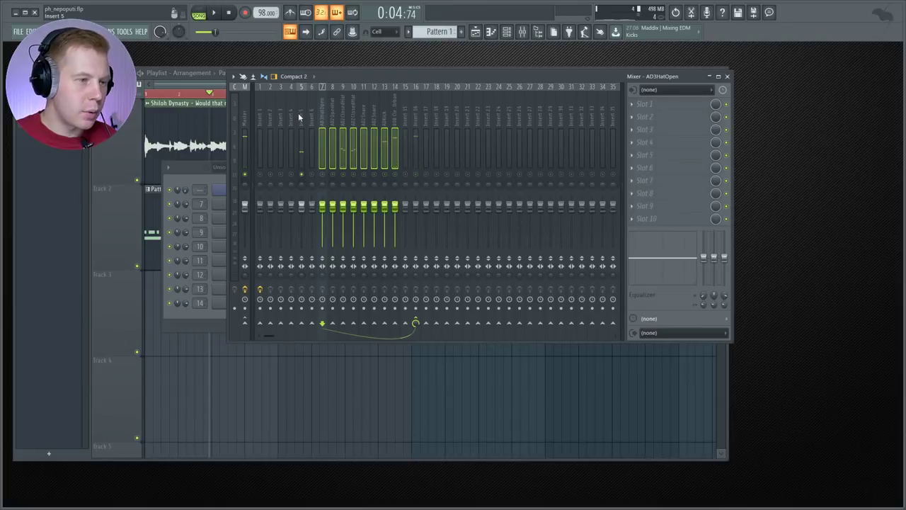
Step: Load Transient Master in slot 1 of Insert 5, set its attack to about 82%, and listen to the loop
{"action": "left_click", "coordinate": [251, 156]}
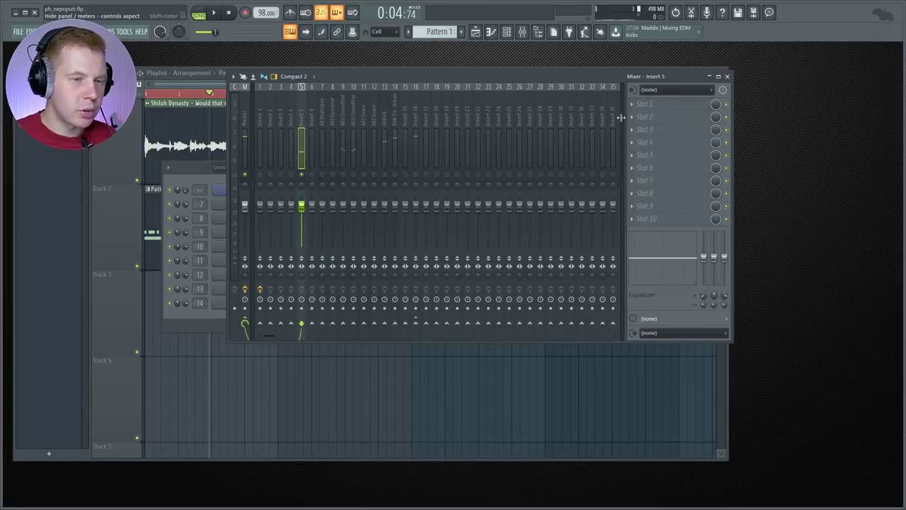
{"action": "left_click", "coordinate": [694, 141]}
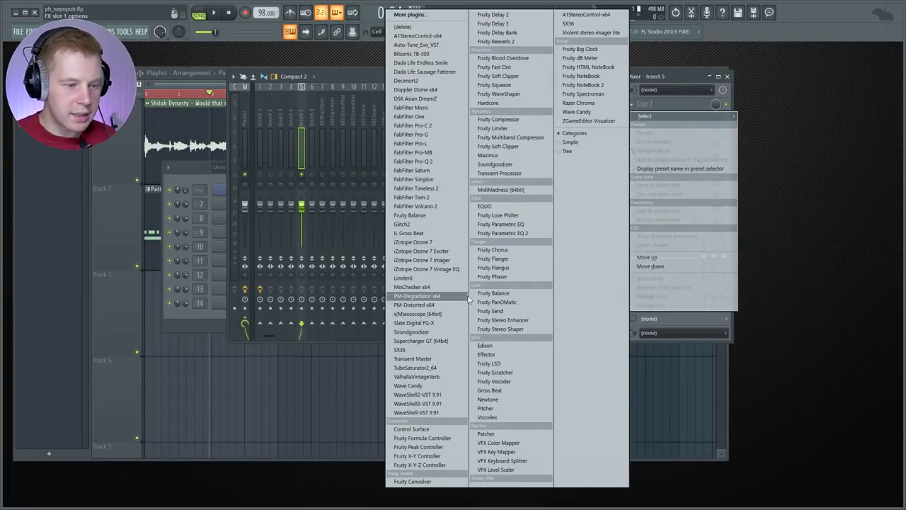
{"action": "left_click", "coordinate": [434, 359]}
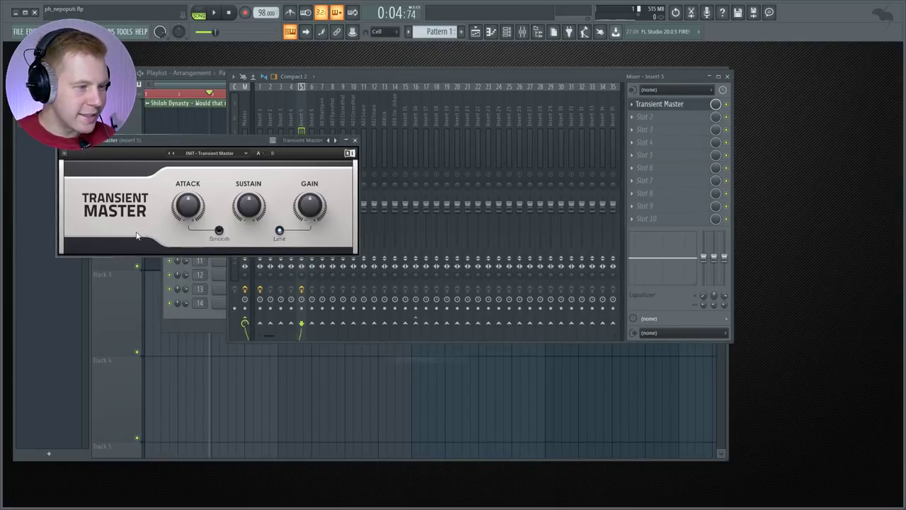
{"action": "left_click_drag", "start_coordinate": [188, 206], "coordinate": [189, 135]}
{"action": "key", "text": "space"}
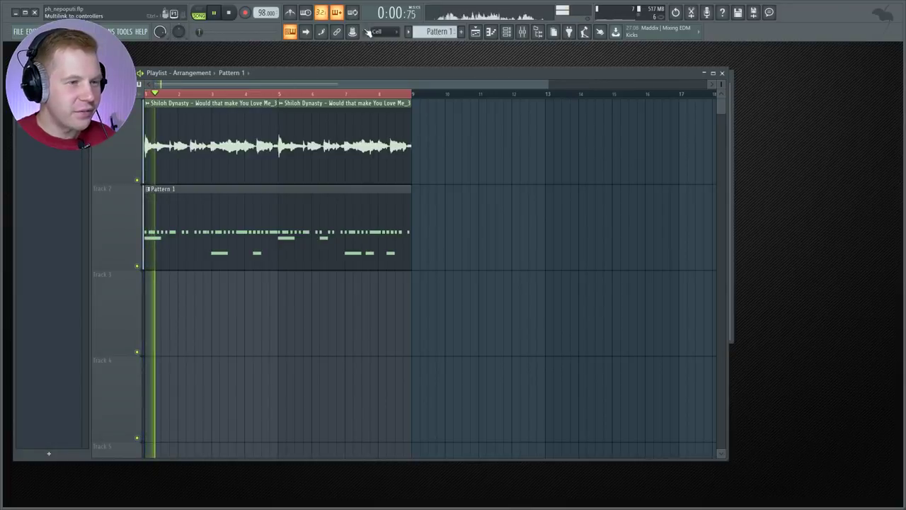
{"action": "left_click", "coordinate": [523, 34]}
{"action": "key", "text": "space"}
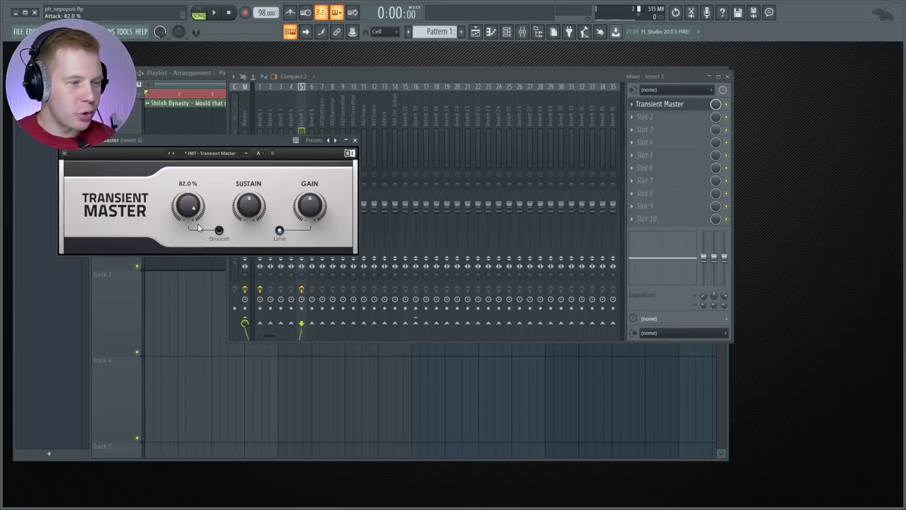
Step: Add Fruity Compressor to Insert 5 with threshold about -32.1 dB, ratio 6.0:1 and attack about 46.9 ms
{"action": "scroll", "coordinate": [198, 223], "scroll_direction": "down", "scroll_amount": 1}
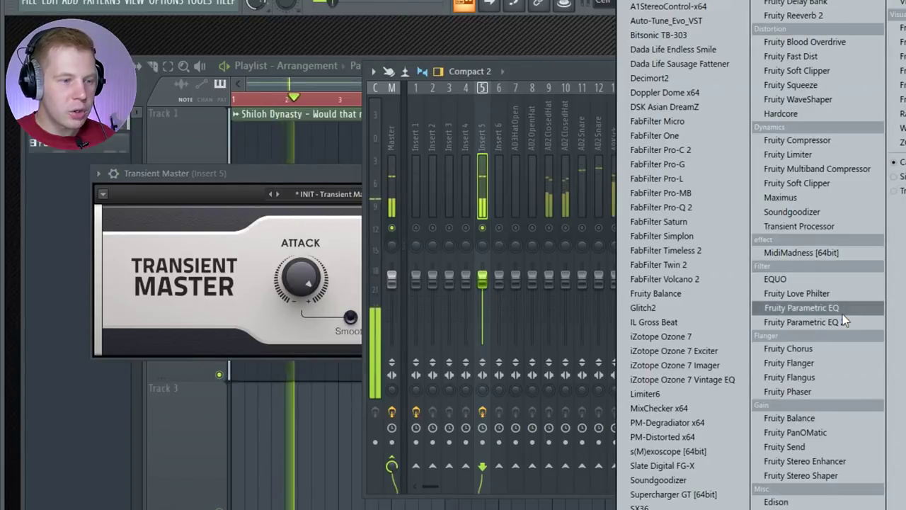
{"action": "left_click", "coordinate": [797, 140]}
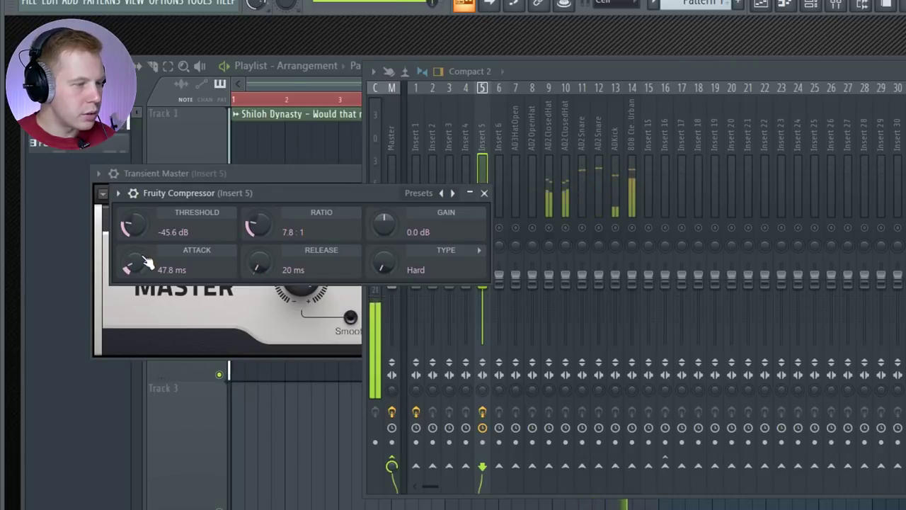
{"action": "key", "text": "space"}
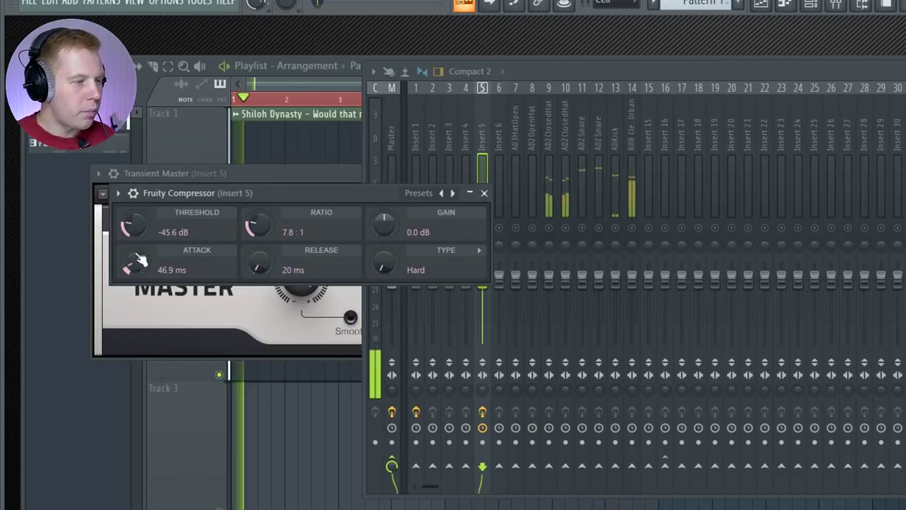
{"action": "left_click_drag", "start_coordinate": [135, 233], "coordinate": [135, 211]}
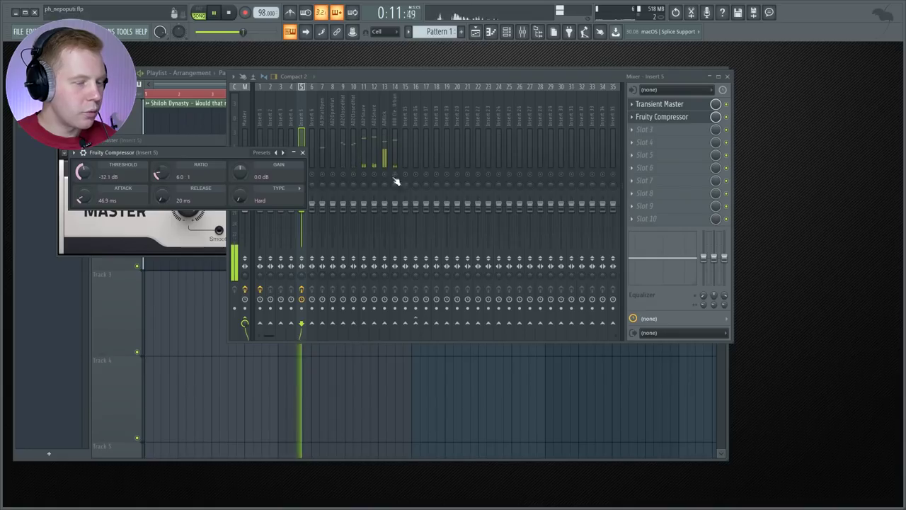
{"action": "key", "text": "space"}
Step: Load Dada Life Endless Smile in slot 3 of Insert 5, choose the hard "Smack in the Face" mode, and raise the intensity
{"action": "left_click", "coordinate": [650, 129]}
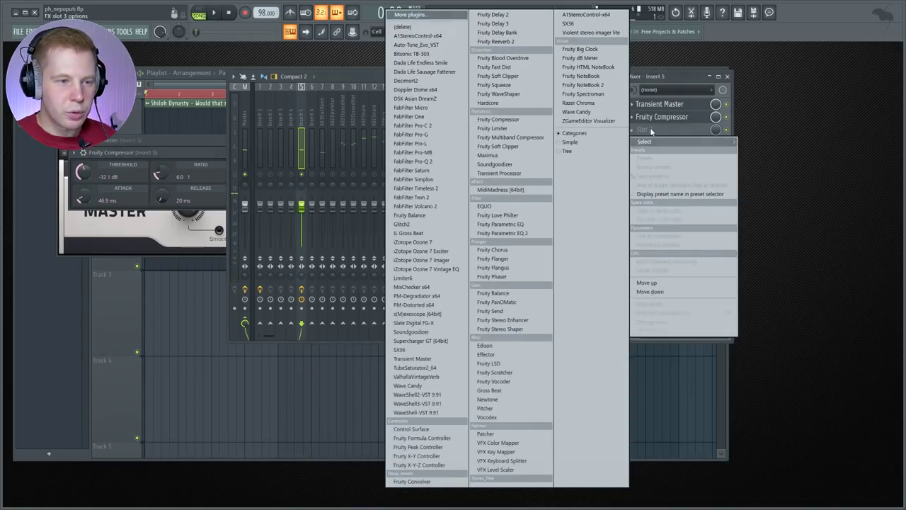
{"action": "left_click", "coordinate": [445, 63]}
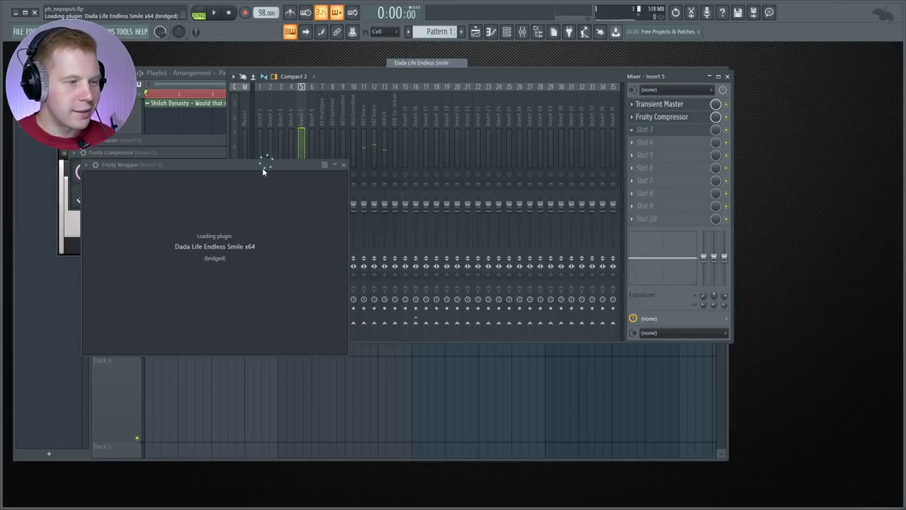
{"action": "left_click_drag", "start_coordinate": [250, 164], "coordinate": [371, 116]}
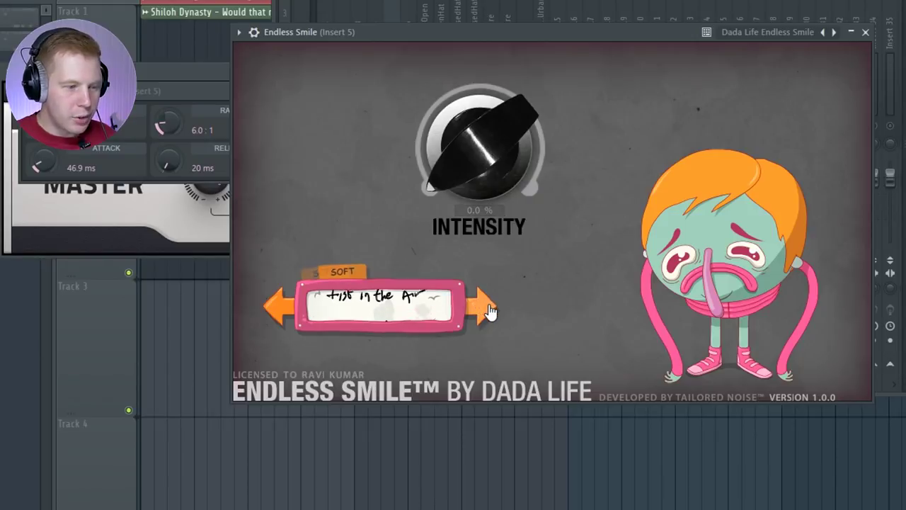
{"action": "left_click", "coordinate": [489, 312]}
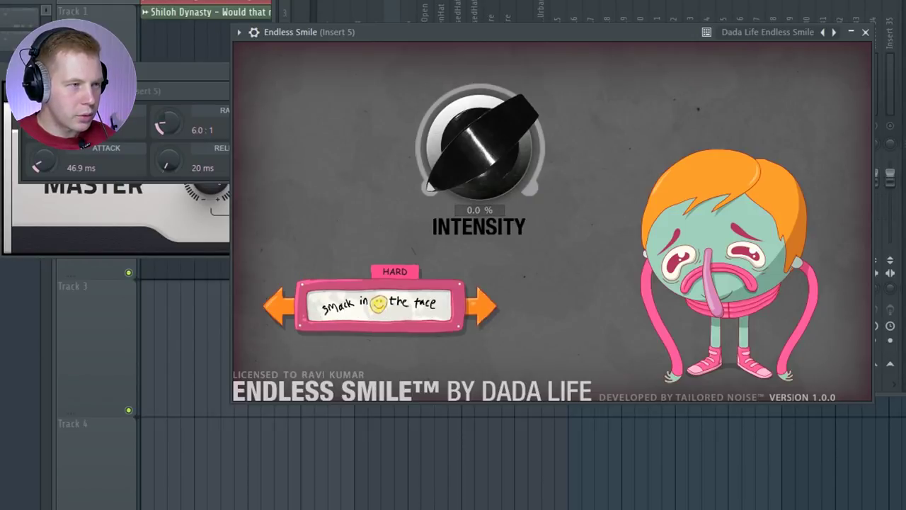
{"action": "left_click_drag", "start_coordinate": [492, 138], "coordinate": [498, 80]}
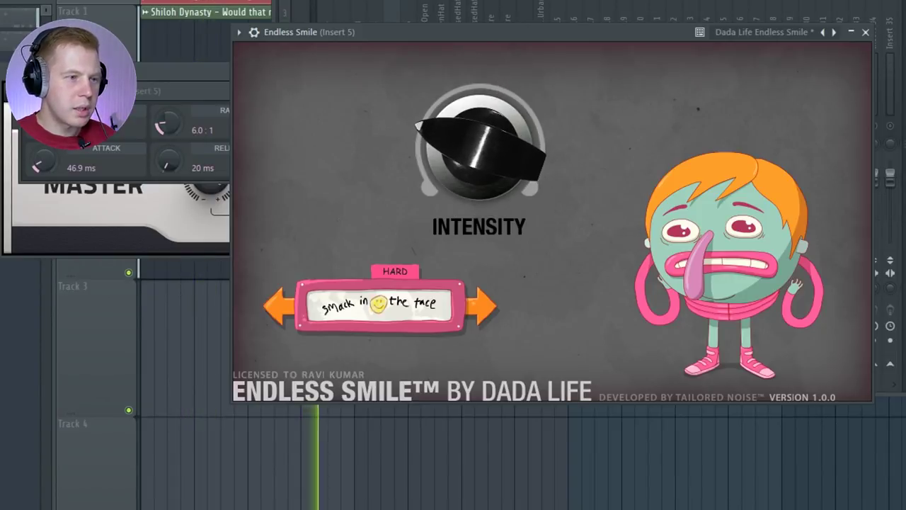
Step: Add Fruity Parametric EQ 2 in slot 4 of Insert 5 and make band 1 a steep high pass just above 100 Hz
{"action": "key", "text": "F9"}
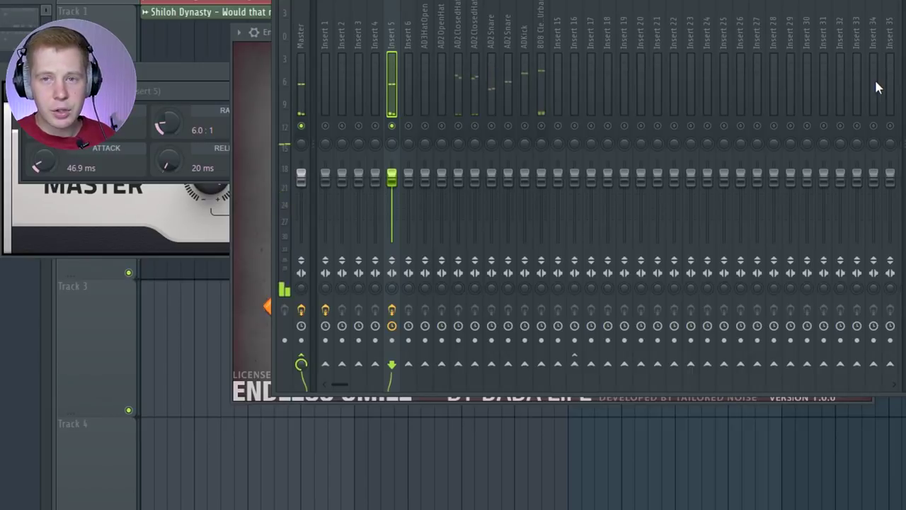
{"action": "left_click", "coordinate": [750, 223]}
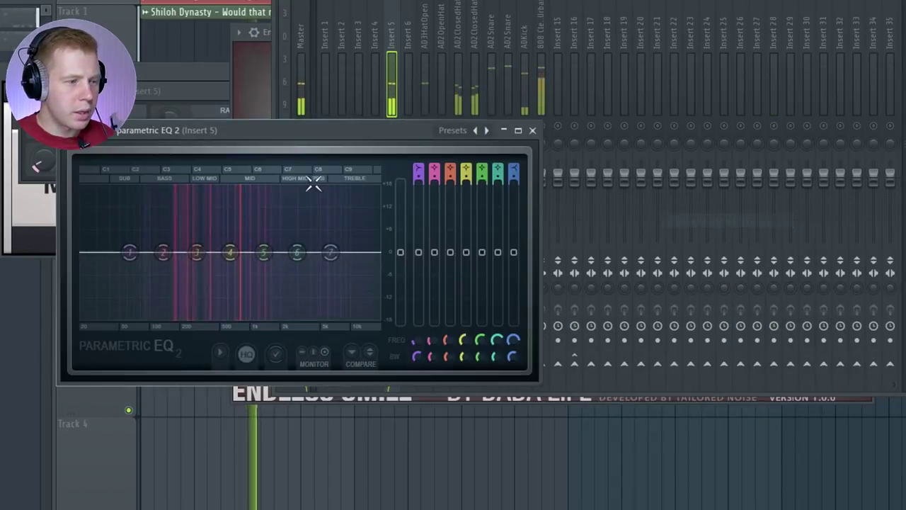
{"action": "right_click", "coordinate": [131, 264]}
{"action": "mouse_move", "coordinate": [159, 292]}
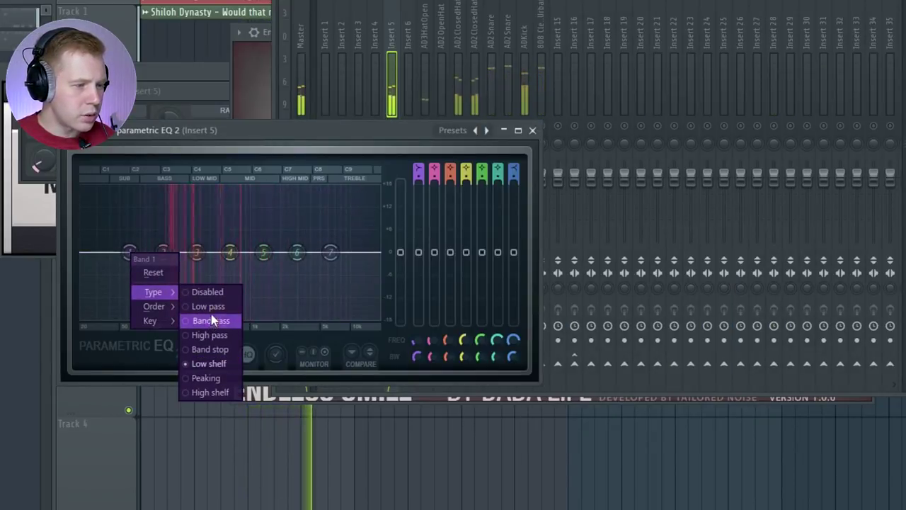
{"action": "left_click", "coordinate": [213, 336]}
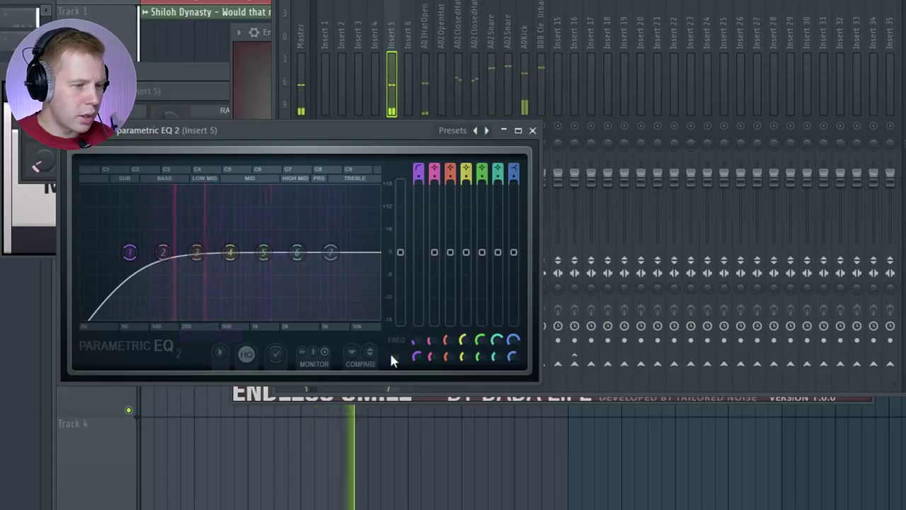
{"action": "left_click_drag", "start_coordinate": [416, 333], "coordinate": [416, 307]}
Step: Shape the Insert 5 EQ with a low pass on band 7, a boost on band 5 around 4 kHz, and tweaks to bands 4 and 6
{"action": "left_click_drag", "start_coordinate": [264, 252], "coordinate": [361, 283]}
{"action": "right_click", "coordinate": [362, 285]}
{"action": "mouse_move", "coordinate": [386, 323]}
{"action": "left_click", "coordinate": [441, 337]}
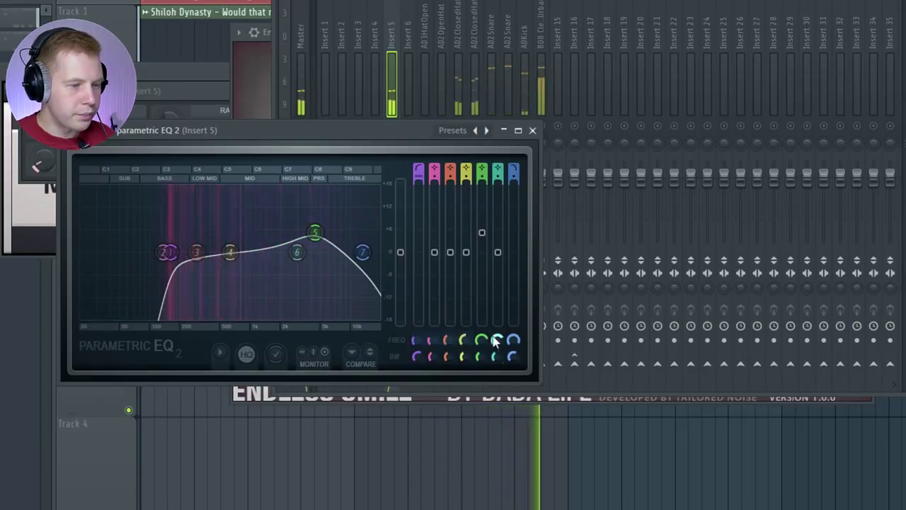
{"action": "left_click_drag", "start_coordinate": [230, 252], "coordinate": [252, 260]}
{"action": "left_click_drag", "start_coordinate": [296, 253], "coordinate": [297, 245]}
{"action": "left_click", "coordinate": [4, 10]}
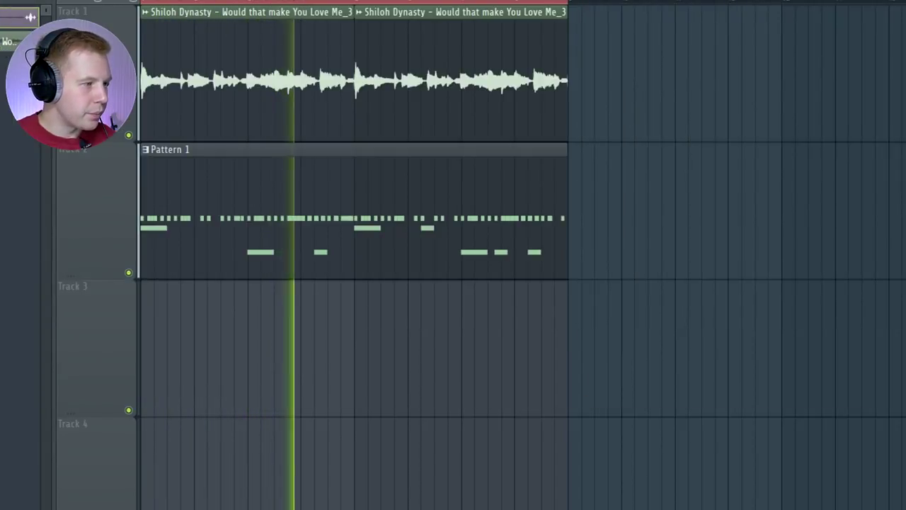
Step: Stop playback, place the ADVinyl002 sample on playlist Track 3, and route it to mixer track 5
{"action": "key", "text": "space"}
{"action": "left_click_drag", "start_coordinate": [214, 314], "coordinate": [139, 352]}
{"action": "scroll", "coordinate": [149, 338], "scroll_direction": "up", "scroll_amount": 5}
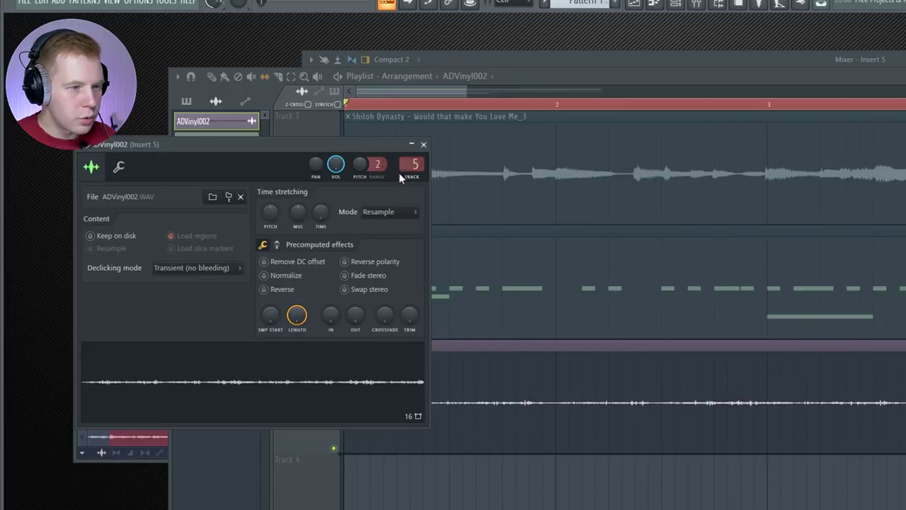
Step: Unmute playlist Track 1 and lower the ADVinyl002 channel volume while listening to it with the Shiloh Dynasty loop
{"action": "left_click", "coordinate": [318, 128]}
{"action": "left_click", "coordinate": [334, 219]}
{"action": "key", "text": "space"}
{"action": "key", "text": "space"}
{"action": "double_click", "coordinate": [438, 379]}
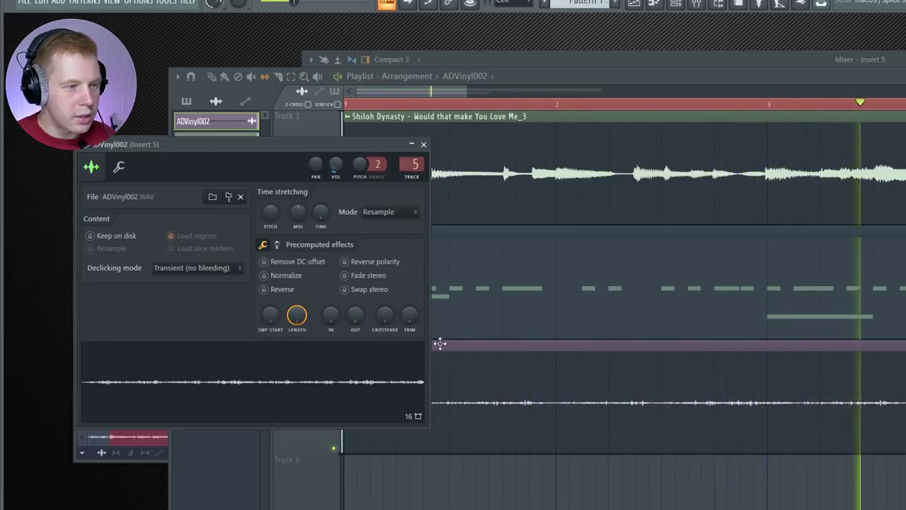
{"action": "left_click", "coordinate": [670, 506]}
Step: Trim the ADVinyl002 clip to end exactly at bar 5 and repeat it up to bar 9 on Track 3
{"action": "key", "text": "p"}
{"action": "key", "text": "space"}
{"action": "scroll", "coordinate": [670, 506], "scroll_direction": "down", "scroll_amount": 5}
{"action": "left_click_drag", "start_coordinate": [570, 398], "coordinate": [545, 401]}
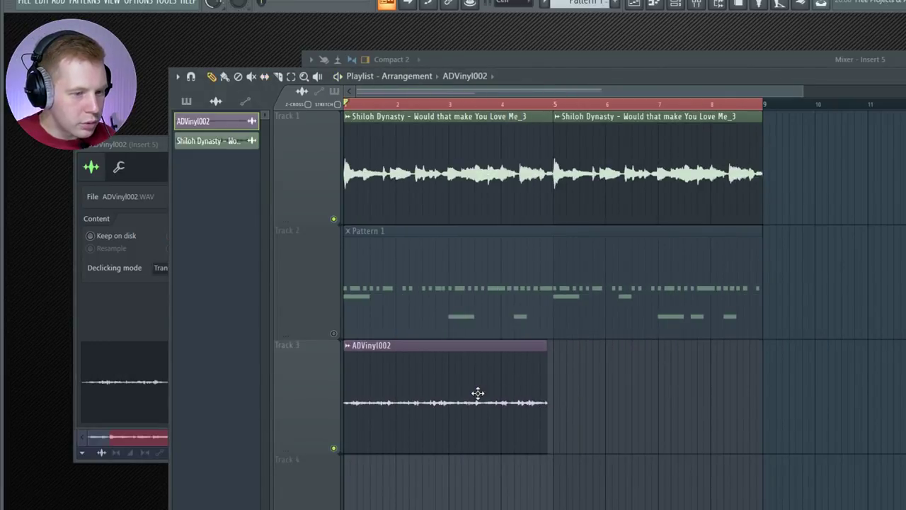
{"action": "scroll", "coordinate": [566, 397], "scroll_direction": "up", "scroll_amount": 5}
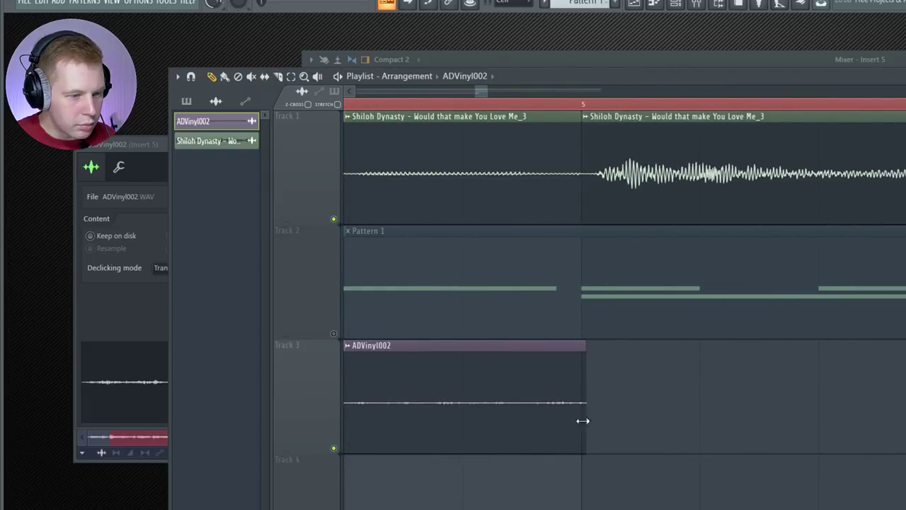
{"action": "left_click_drag", "start_coordinate": [585, 425], "coordinate": [580, 427]}
{"action": "scroll", "coordinate": [580, 427], "scroll_direction": "down", "scroll_amount": 5}
{"action": "left_click", "coordinate": [761, 418]}
{"action": "left_click_drag", "start_coordinate": [804, 418], "coordinate": [781, 418]}
Step: During playback, add Decimort 2 to Insert 5 with the MPC60 preset and move it above Endless Smile
{"action": "key", "text": "space"}
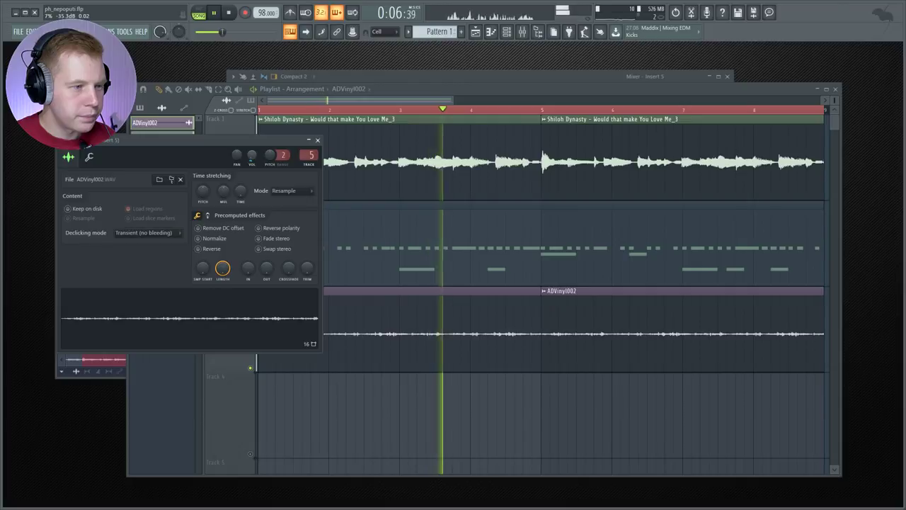
{"action": "left_click", "coordinate": [522, 31]}
{"action": "left_click", "coordinate": [644, 155]}
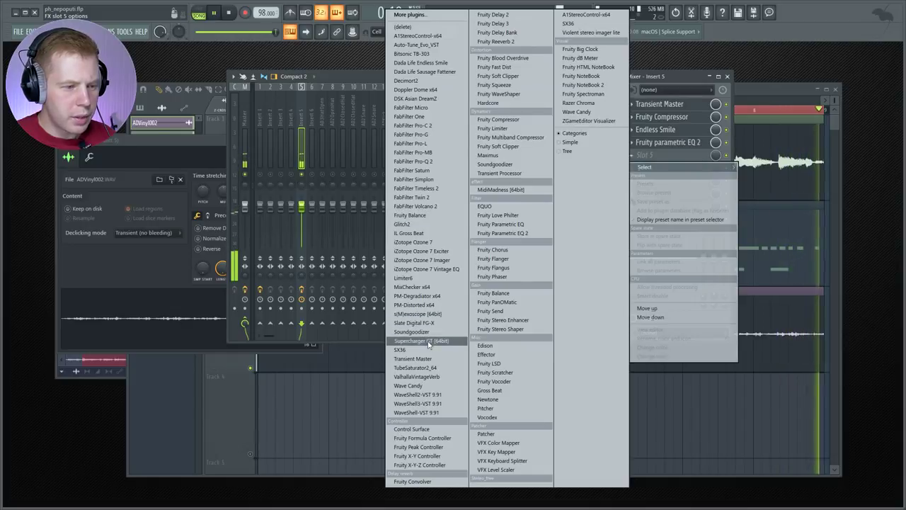
{"action": "left_click", "coordinate": [407, 80]}
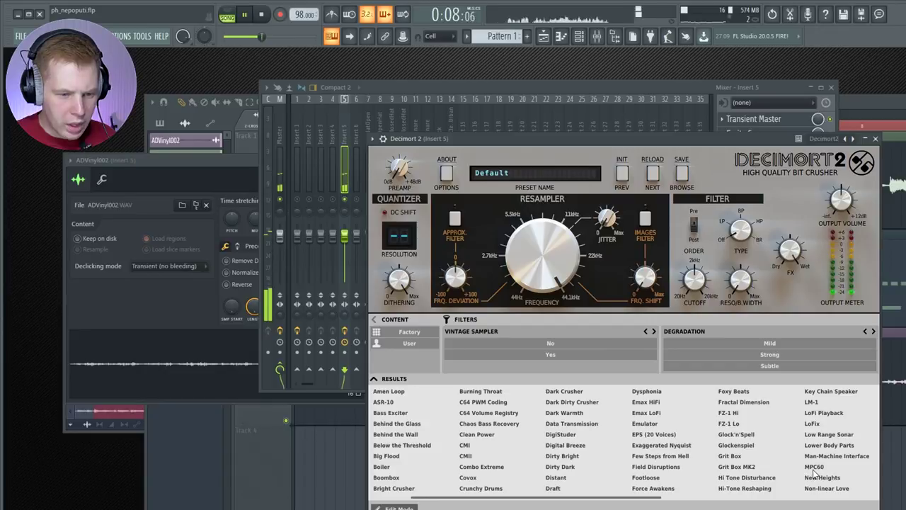
{"action": "left_click", "coordinate": [807, 468]}
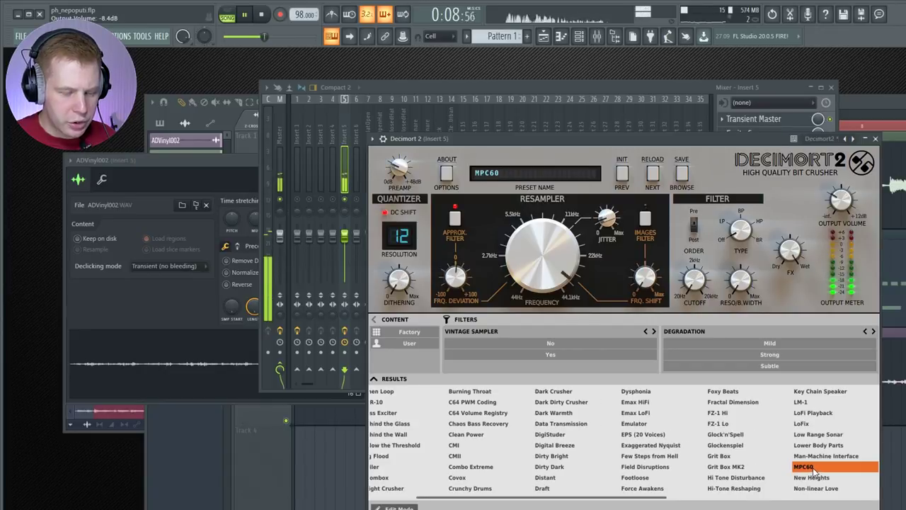
{"action": "left_click", "coordinate": [393, 183]}
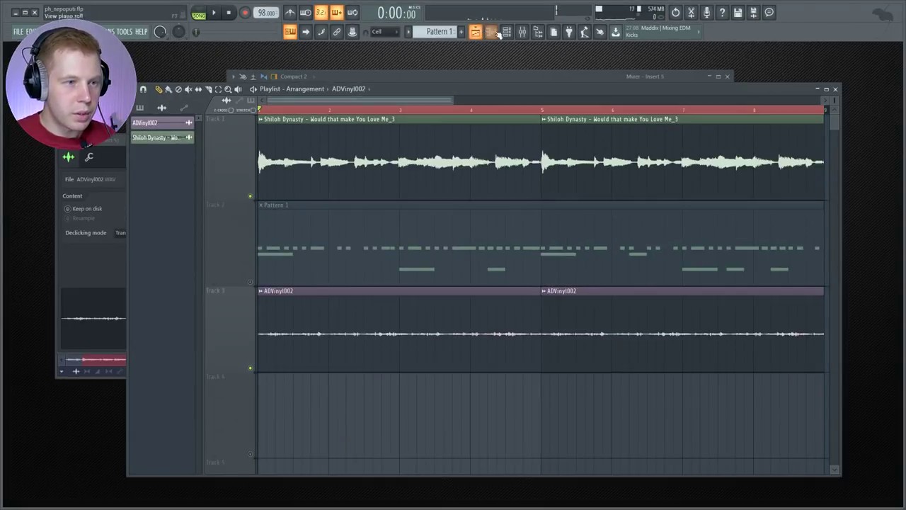
Step: Show the Unsorted channels and route the second AD2ClosedHat to mixer track 9 and the second AD2Snare to track 11
{"action": "left_click", "coordinate": [522, 32]}
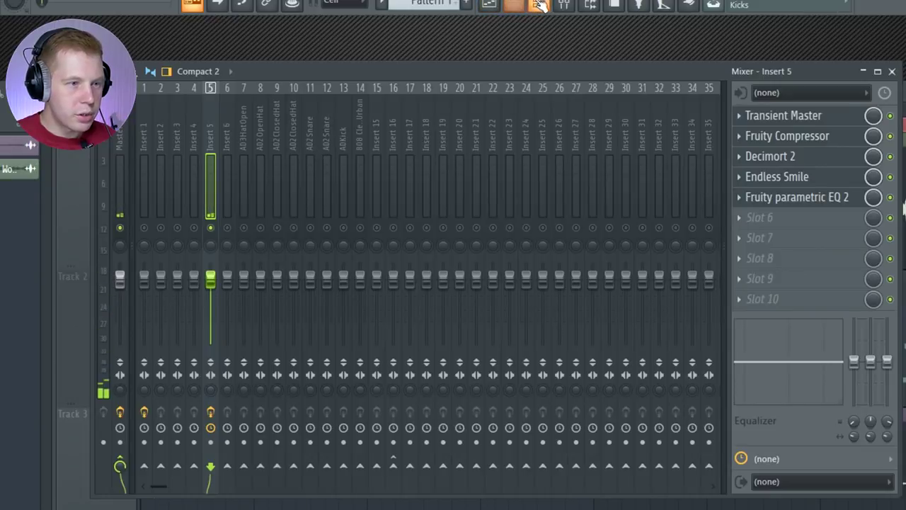
{"action": "left_click", "coordinate": [538, 6]}
{"action": "left_click", "coordinate": [263, 217]}
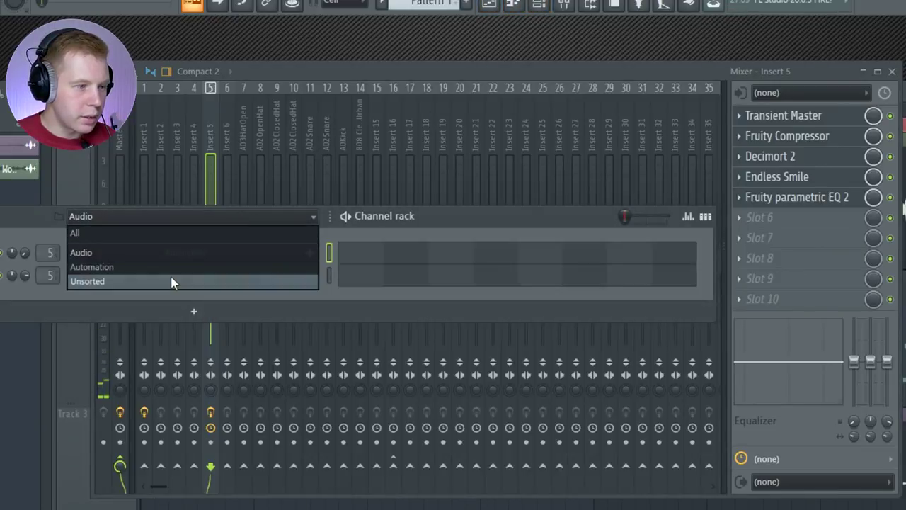
{"action": "left_click", "coordinate": [172, 281]}
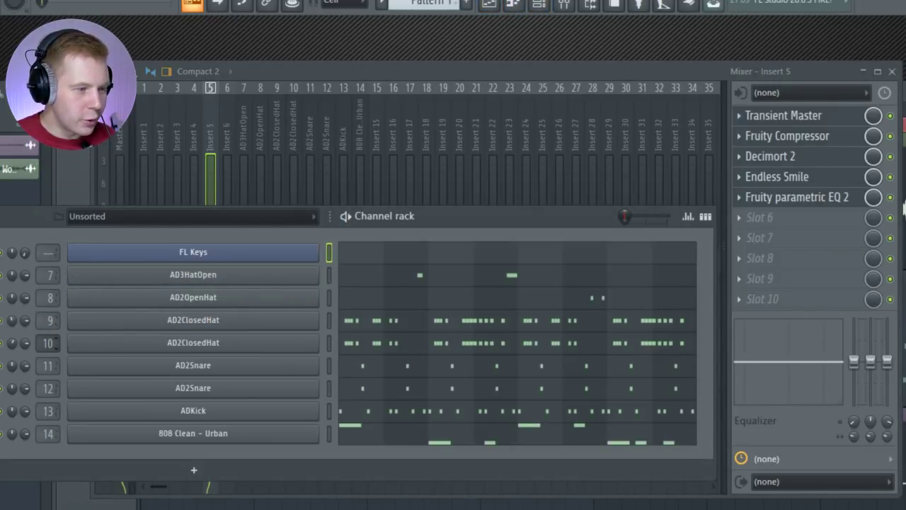
{"action": "scroll", "coordinate": [55, 344], "scroll_direction": "down", "scroll_amount": 2}
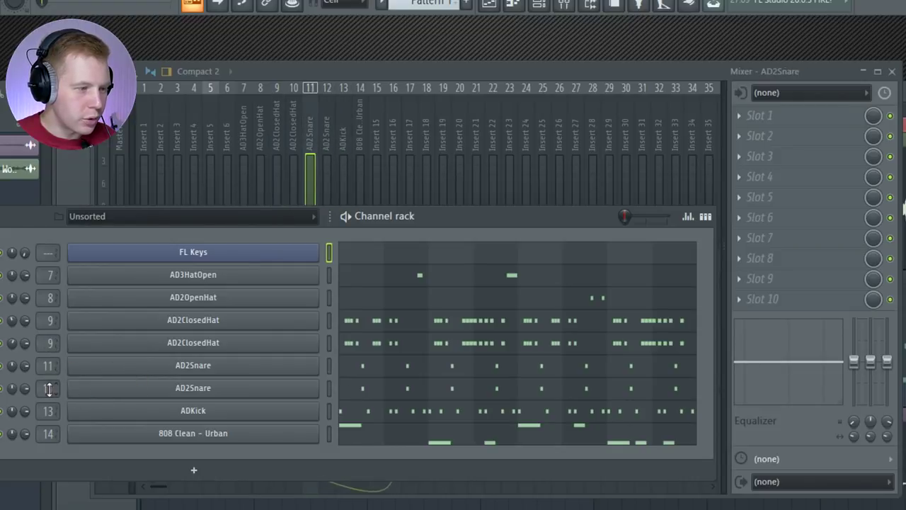
Step: Reset the unused mixer tracks 10 and 12 by loading the "def" mixer track state on each
{"action": "left_click", "coordinate": [316, 125]}
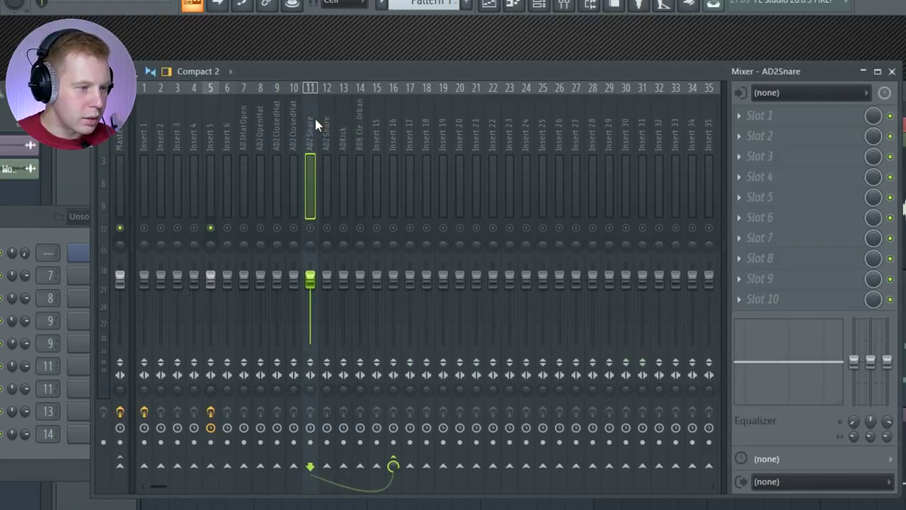
{"action": "left_click", "coordinate": [322, 134]}
{"action": "left_click", "coordinate": [308, 135]}
{"action": "left_click", "coordinate": [298, 121]}
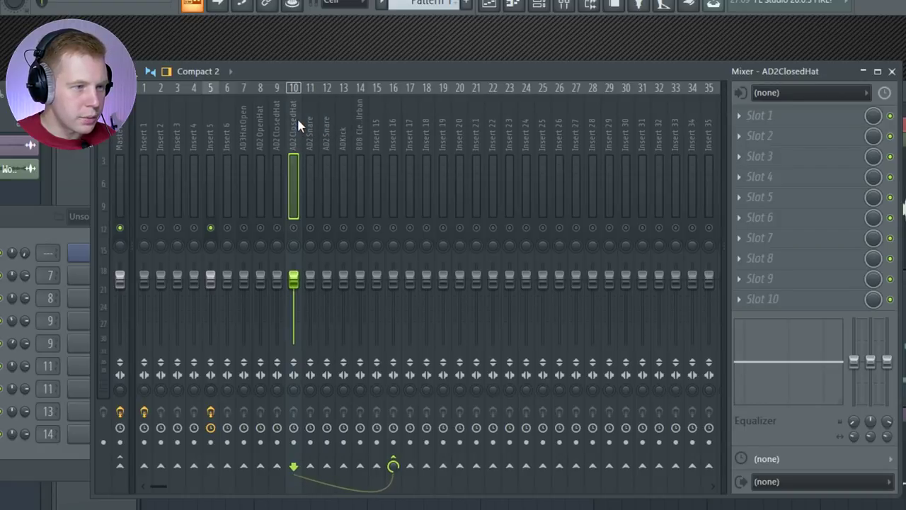
{"action": "right_click", "coordinate": [295, 117]}
{"action": "mouse_move", "coordinate": [338, 150]}
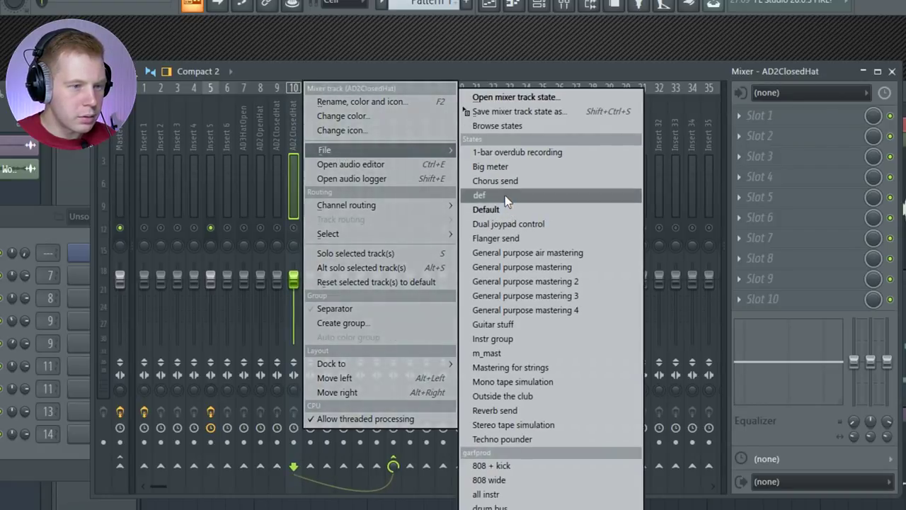
{"action": "left_click", "coordinate": [504, 195]}
{"action": "left_click", "coordinate": [326, 138]}
{"action": "right_click", "coordinate": [326, 135]}
{"action": "mouse_move", "coordinate": [425, 150]}
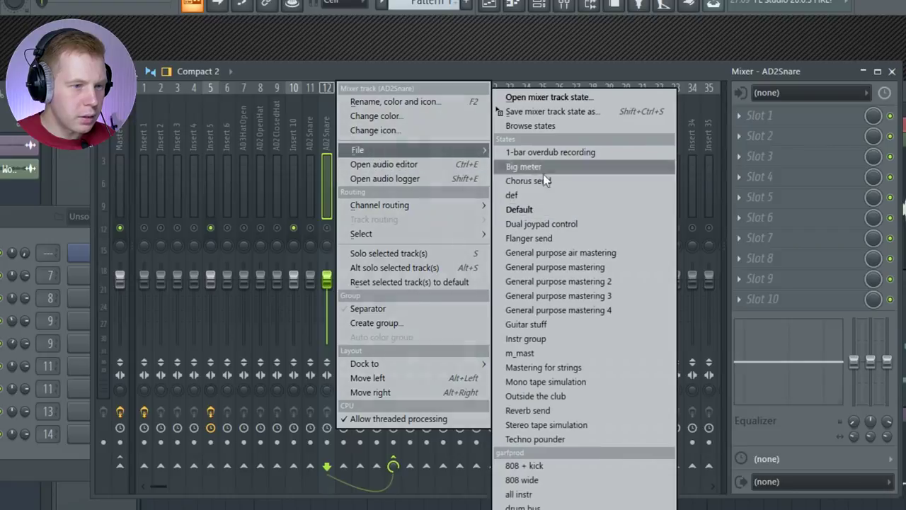
{"action": "left_click", "coordinate": [553, 195]}
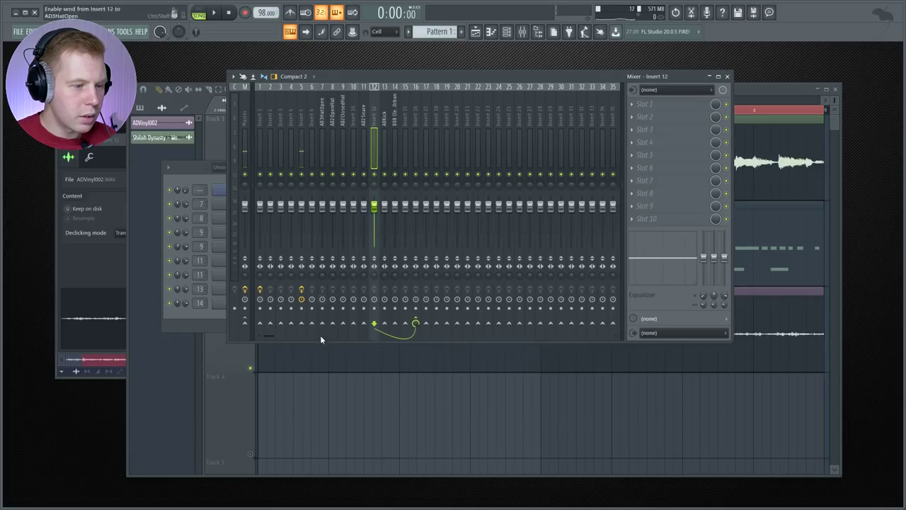
Step: Play the loop and lower the faders of mixer tracks 9 to 14, keeping the closed hat on track 9 the highest
{"action": "key", "text": "space"}
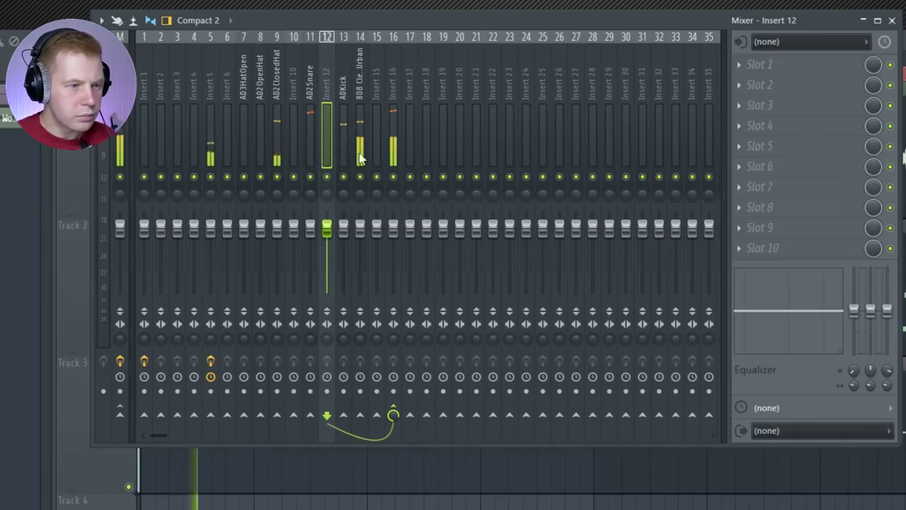
{"action": "left_click", "coordinate": [360, 158]}
{"action": "left_click", "coordinate": [330, 299]}
{"action": "left_click", "coordinate": [298, 219]}
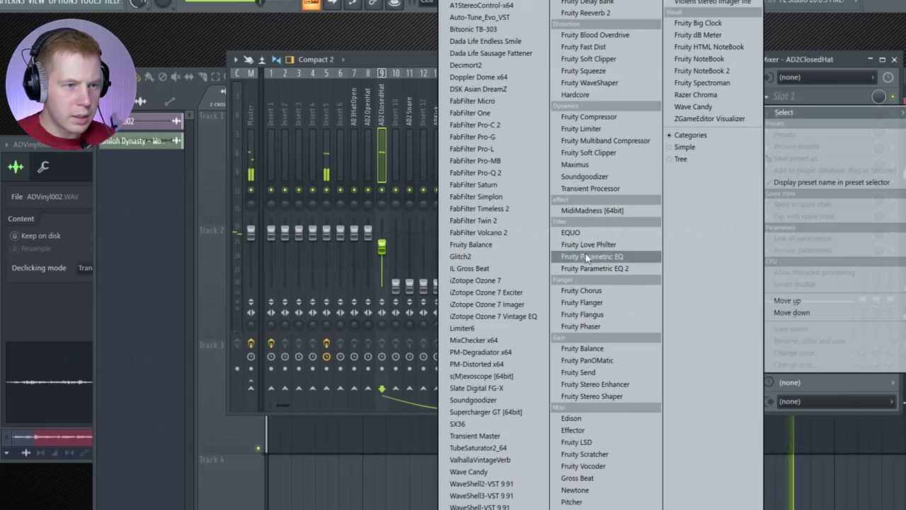
Step: Load Dada Life Endless Smile in slot 1 of the AD2ClosedHat mixer track and set its intensity to about 20%
{"action": "left_click", "coordinate": [585, 12]}
{"action": "left_click", "coordinate": [779, 97]}
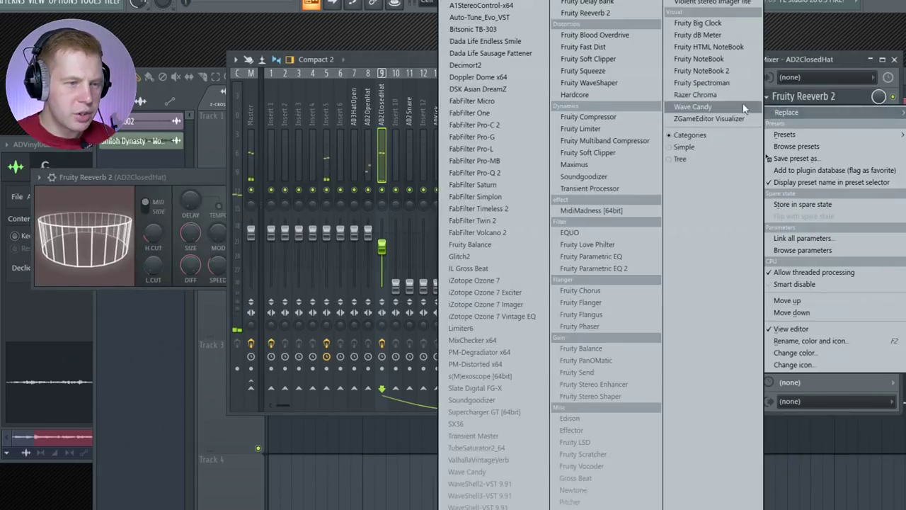
{"action": "left_click", "coordinate": [488, 41]}
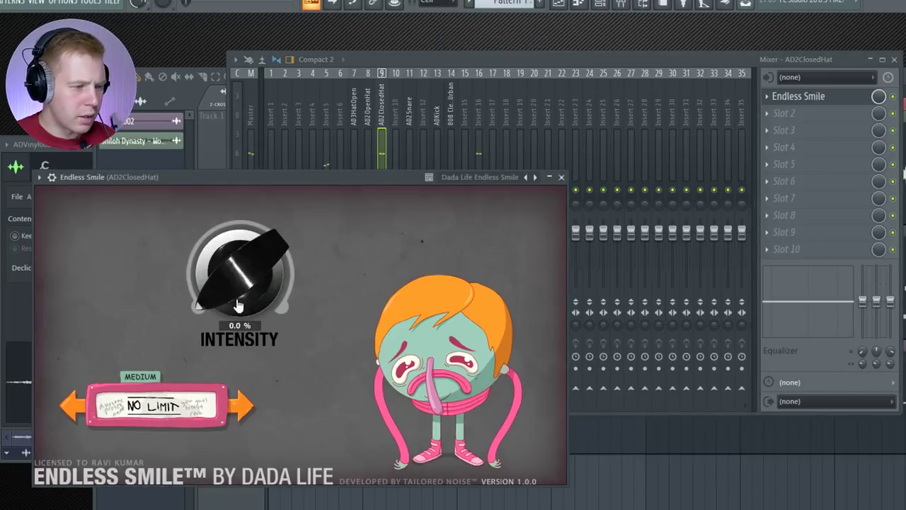
{"action": "left_click_drag", "start_coordinate": [239, 305], "coordinate": [221, 221]}
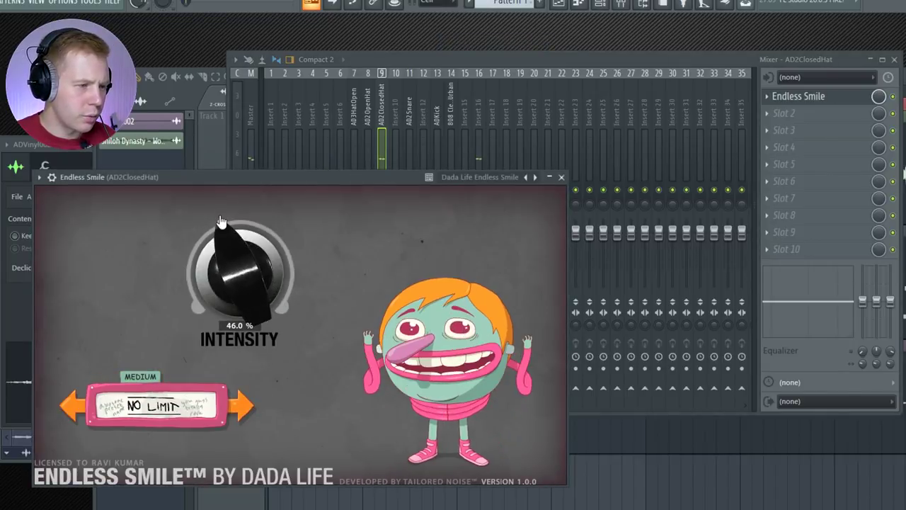
{"action": "left_click_drag", "start_coordinate": [243, 99], "coordinate": [275, 95]}
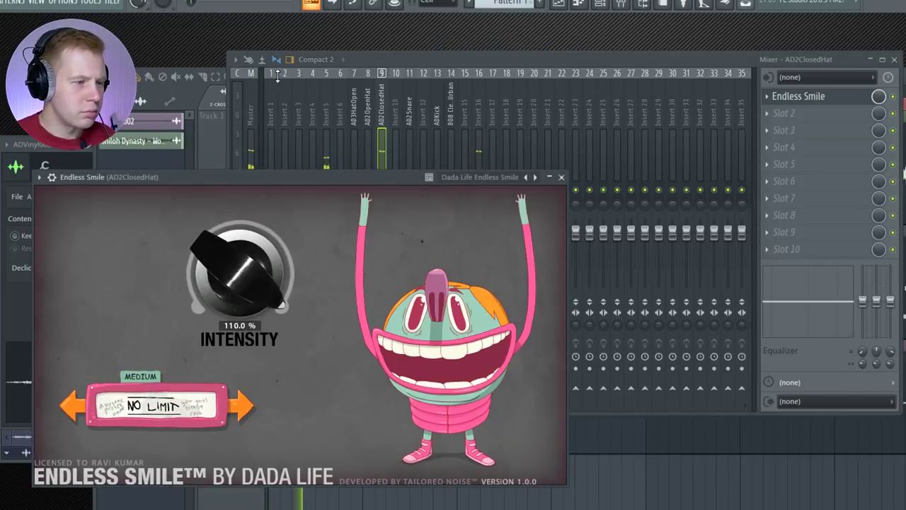
{"action": "left_click_drag", "start_coordinate": [256, 293], "coordinate": [286, 362]}
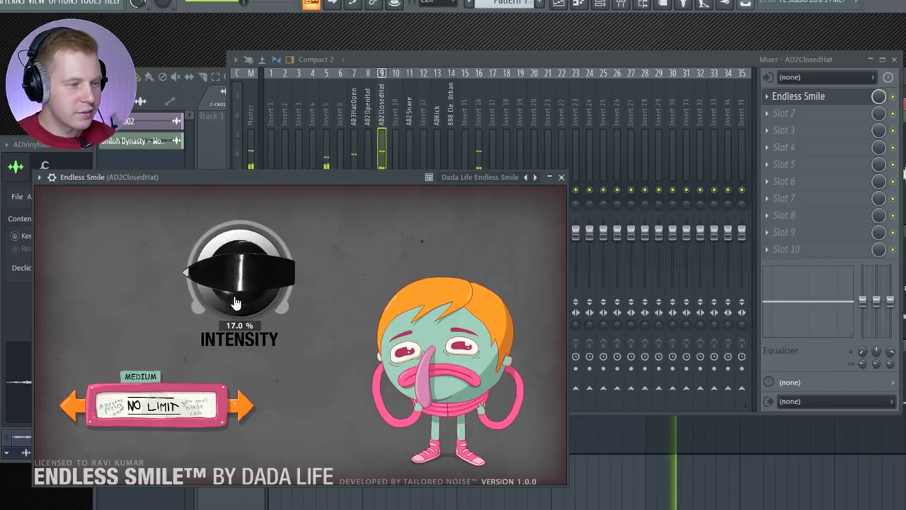
{"action": "left_click_drag", "start_coordinate": [236, 303], "coordinate": [237, 284]}
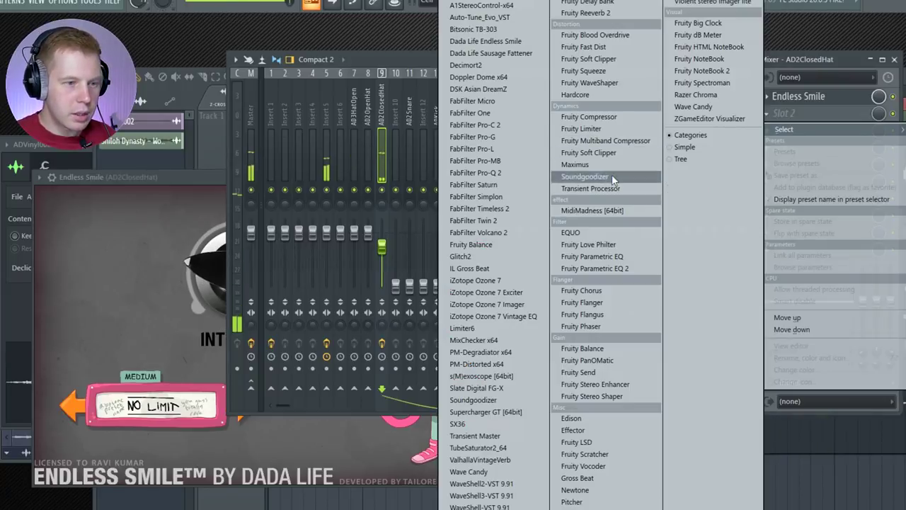
Step: Add Fruity Stereo Shaper in slot 2 of the AD2ClosedHat track with a Stereoize preset and return to the mixer
{"action": "left_click", "coordinate": [591, 397]}
{"action": "left_click", "coordinate": [190, 193]}
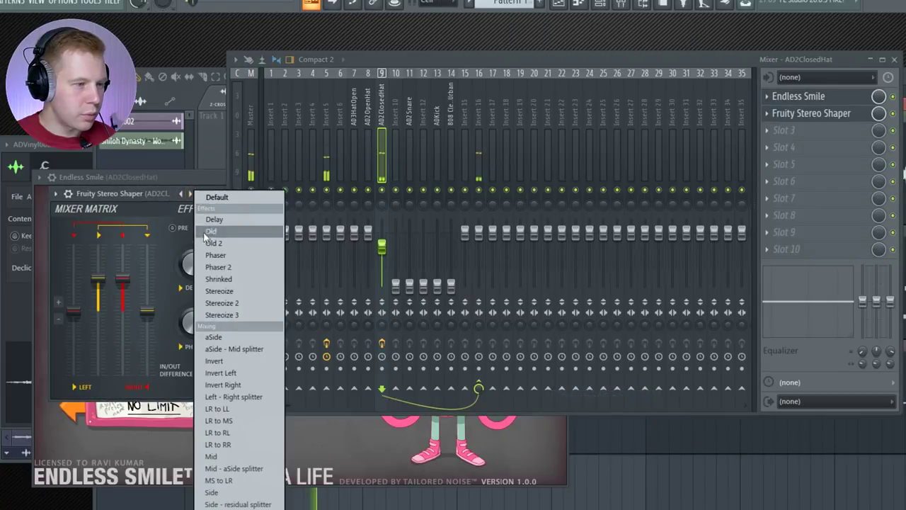
{"action": "left_click", "coordinate": [227, 307]}
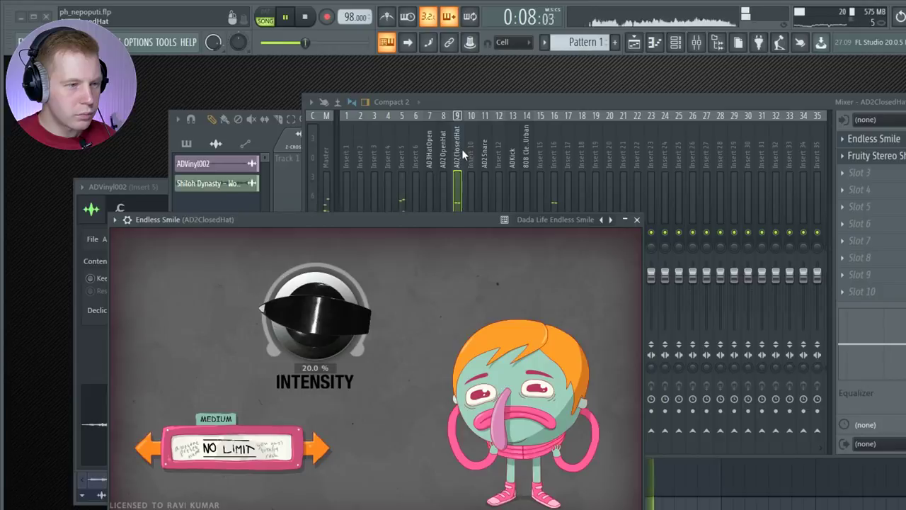
{"action": "left_click", "coordinate": [462, 149]}
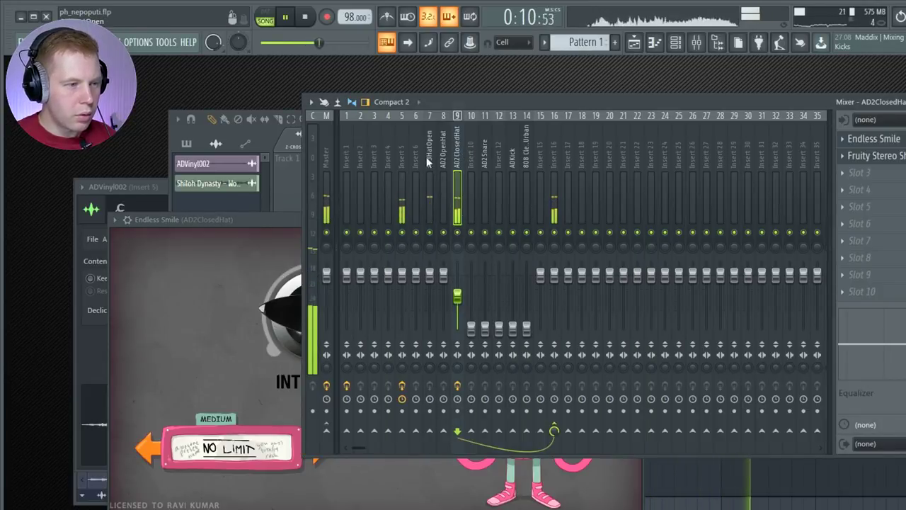
Step: Lower the AD2OpenHat and AD2ClosedHat faders slightly, and load Fruity parametric EQ 2 in slot 1 of the AD3HatOpen track
{"action": "left_click_drag", "start_coordinate": [445, 282], "coordinate": [458, 300]}
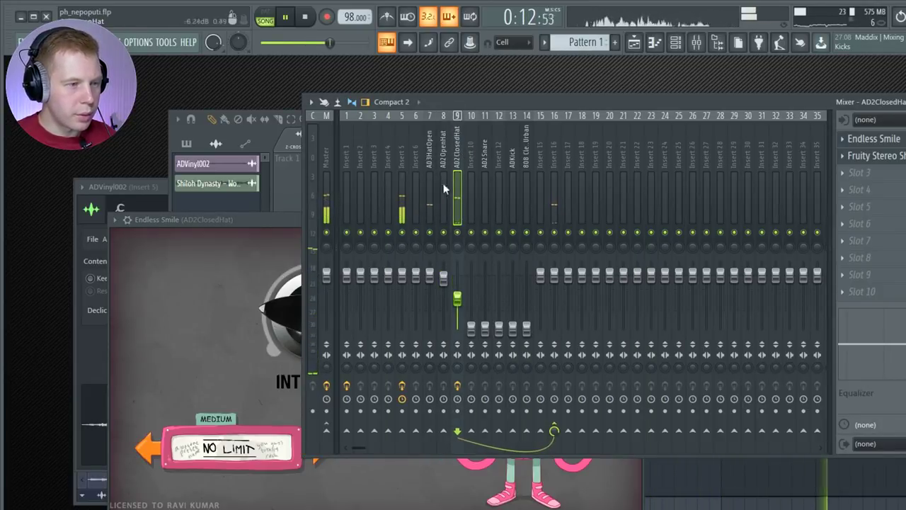
{"action": "left_click", "coordinate": [431, 159]}
{"action": "left_click", "coordinate": [891, 136]}
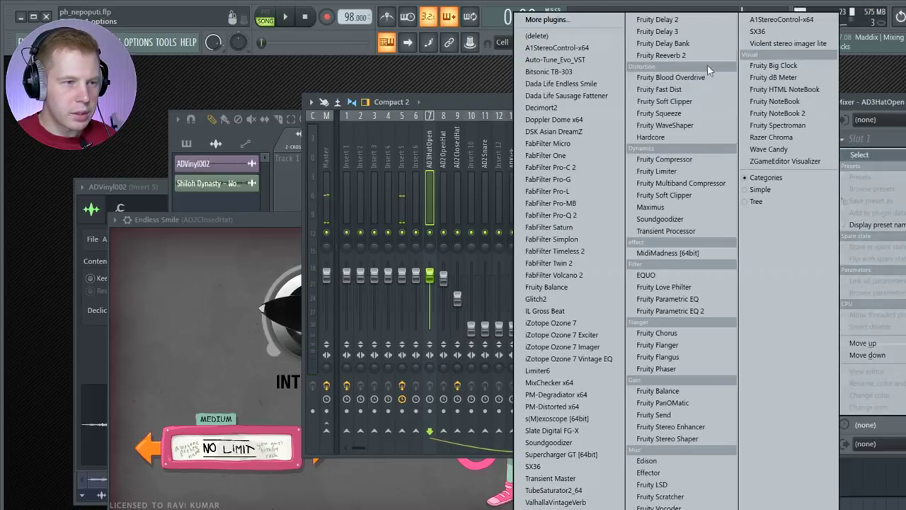
{"action": "left_click", "coordinate": [681, 311]}
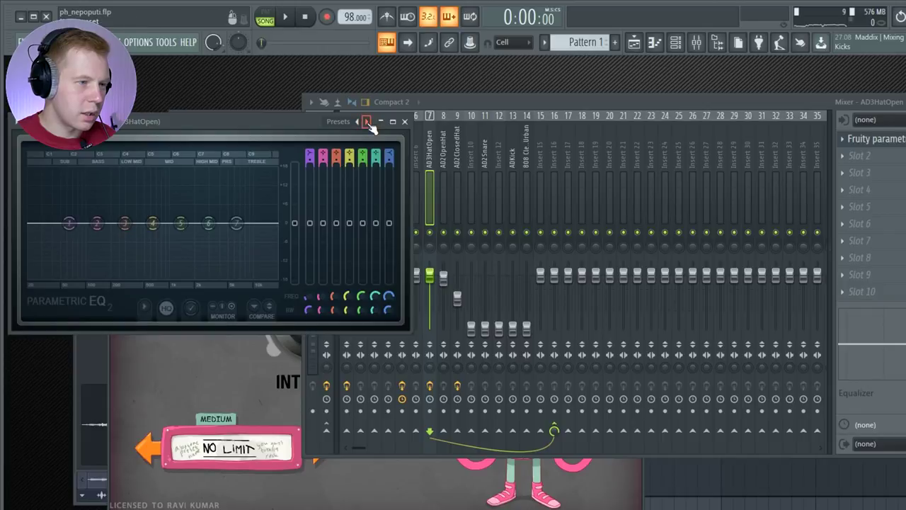
Step: Apply the 30 Hz cut preset in the AD3HatOpen equalizer and raise its low-cut frequency during playback
{"action": "left_click", "coordinate": [368, 123]}
{"action": "left_click", "coordinate": [407, 202]}
{"action": "key", "text": "space"}
{"action": "left_click_drag", "start_coordinate": [307, 296], "coordinate": [308, 291]}
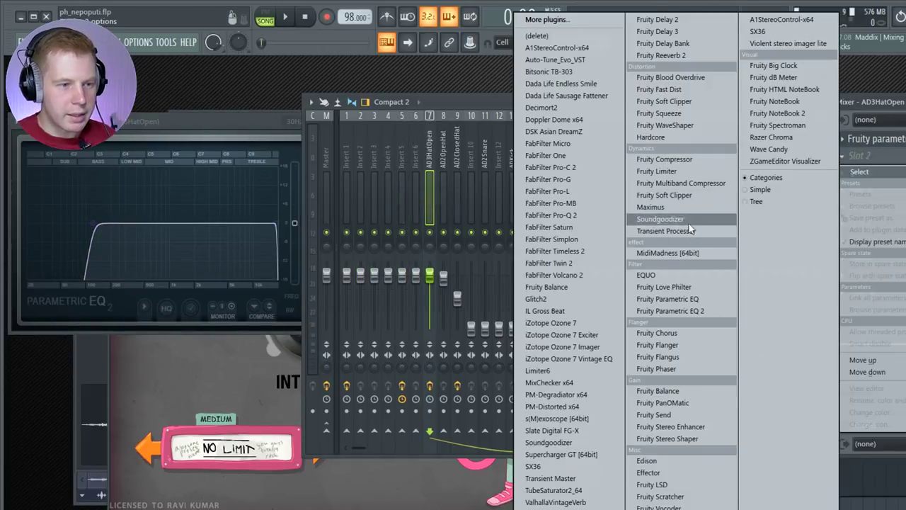
Step: Add Fruity WaveShaper with an upward-bent curve in slot 2 and Fruity Stereo Shaper in slot 3 of AD3HatOpen
{"action": "left_click", "coordinate": [690, 126]}
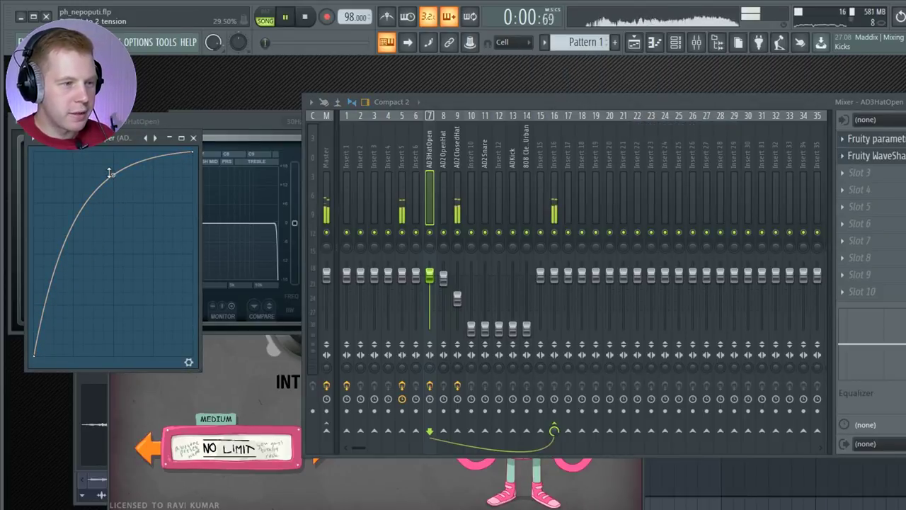
{"action": "key", "text": "space"}
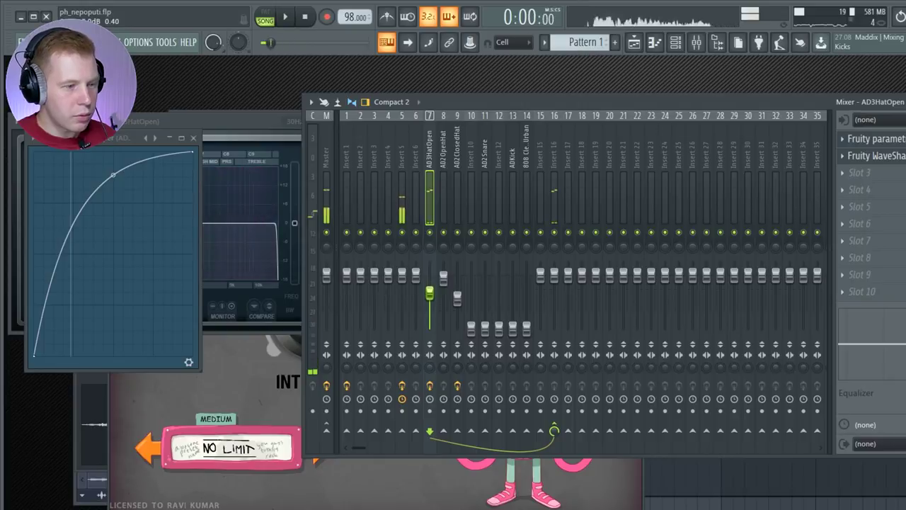
{"action": "left_click", "coordinate": [860, 172]}
{"action": "left_click", "coordinate": [701, 115]}
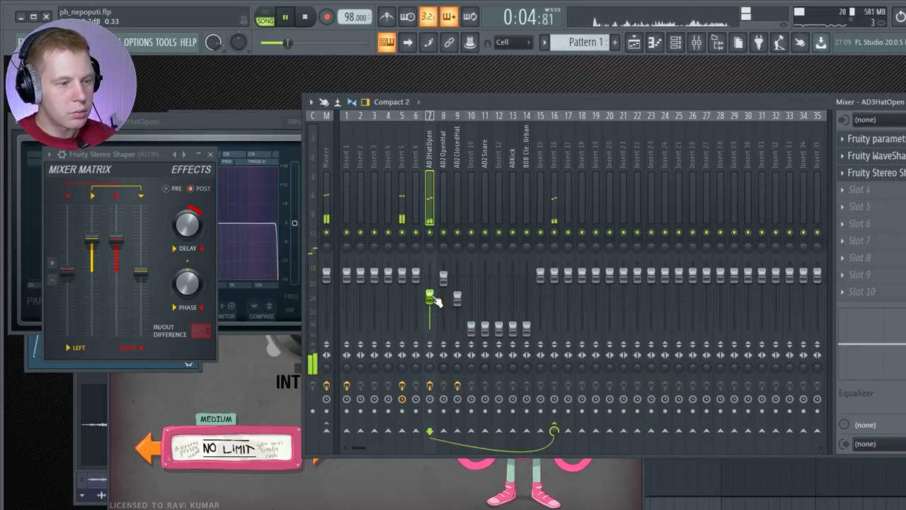
Step: Lower the AD3HatOpen fader while the loop plays, and load Fruity Stereo Shaper in slot 1 of AD2OpenHat
{"action": "key", "text": "space"}
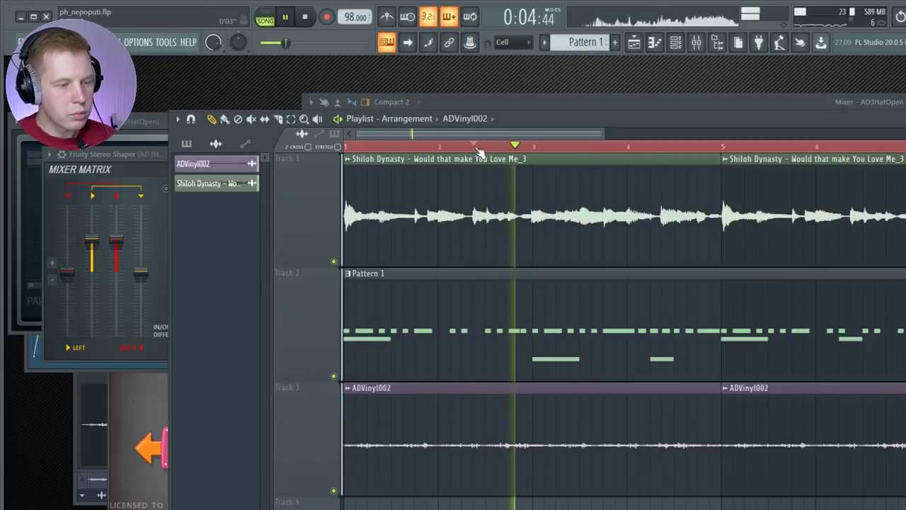
{"action": "left_click", "coordinate": [697, 41]}
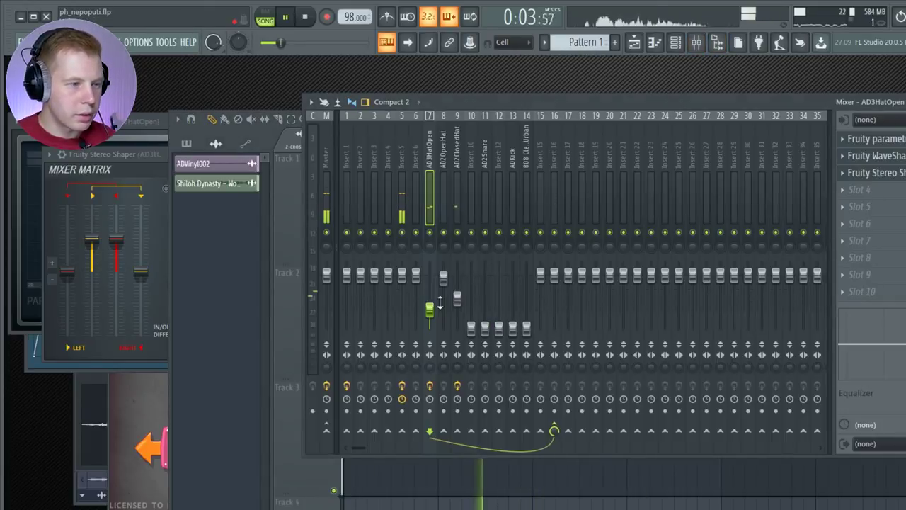
{"action": "left_click", "coordinate": [859, 139]}
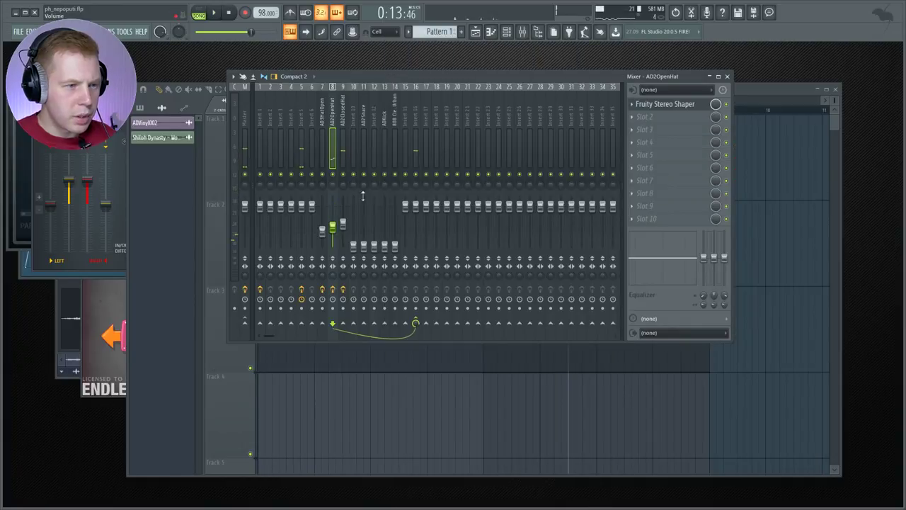
Step: Raise the AD2Snare fader and add Fruity Reeverb 2 in its slot 1 with a reduced wet level
{"action": "left_click", "coordinate": [364, 249]}
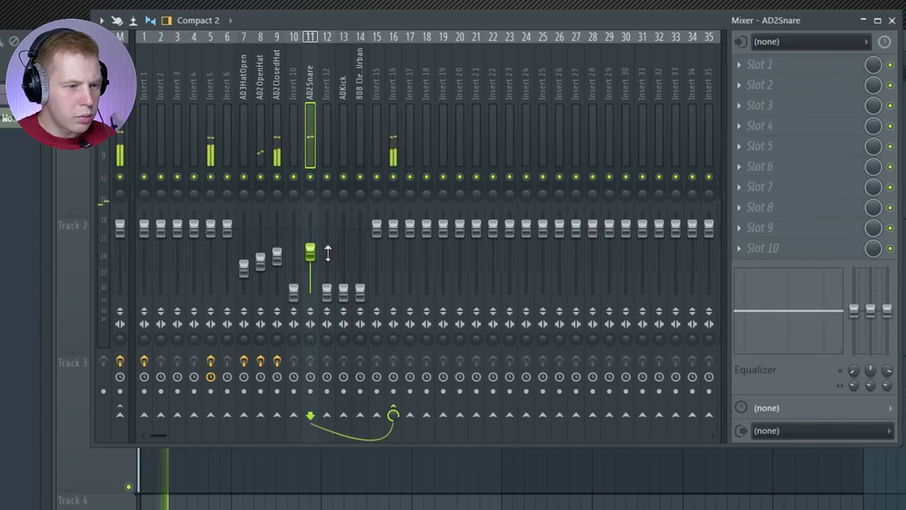
{"action": "left_click", "coordinate": [745, 65]}
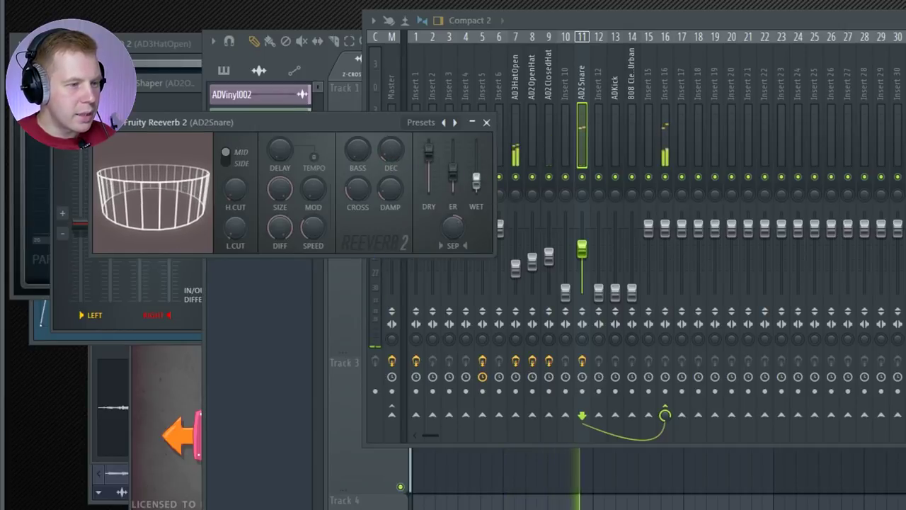
{"action": "left_click_drag", "start_coordinate": [477, 181], "coordinate": [476, 182]}
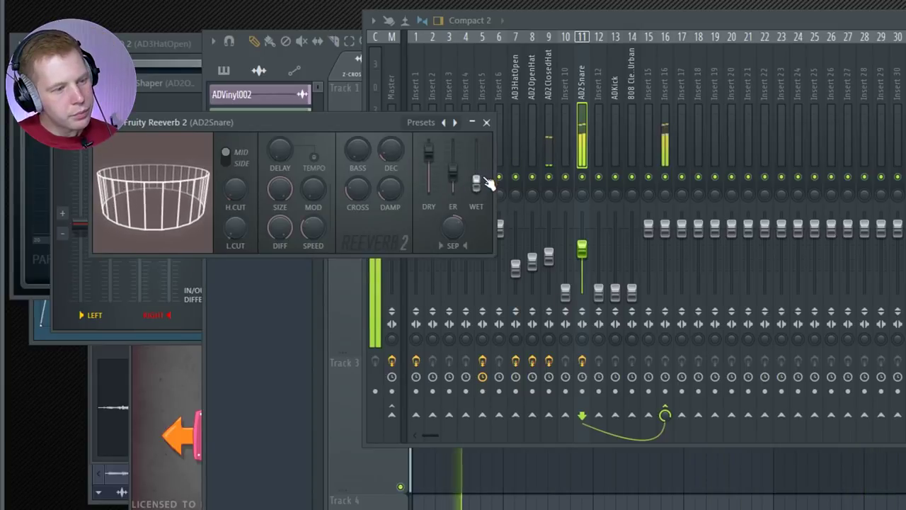
Step: Lower the AD2ClosedHat fader slightly and raise the ADKick fader above the default level
{"action": "left_click", "coordinate": [547, 145]}
{"action": "left_click_drag", "start_coordinate": [549, 256], "coordinate": [549, 264]}
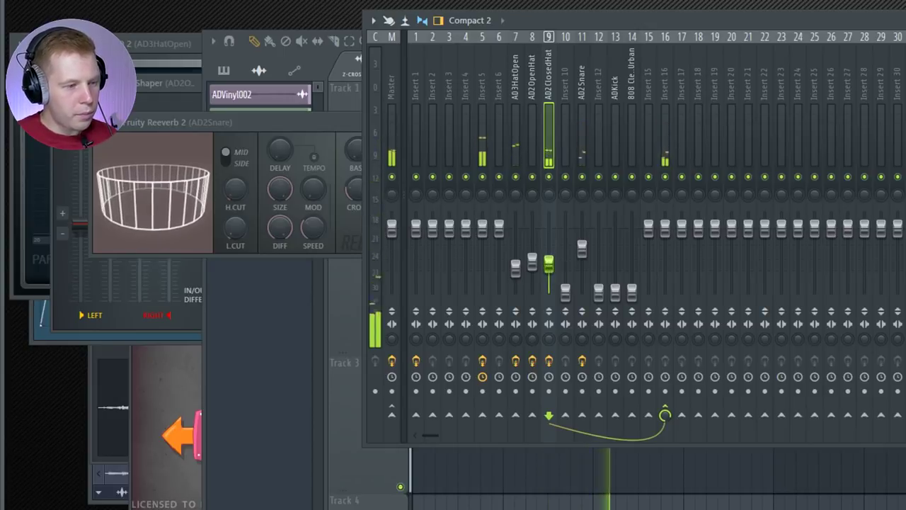
{"action": "left_click", "coordinate": [582, 81]}
{"action": "left_click", "coordinate": [616, 81]}
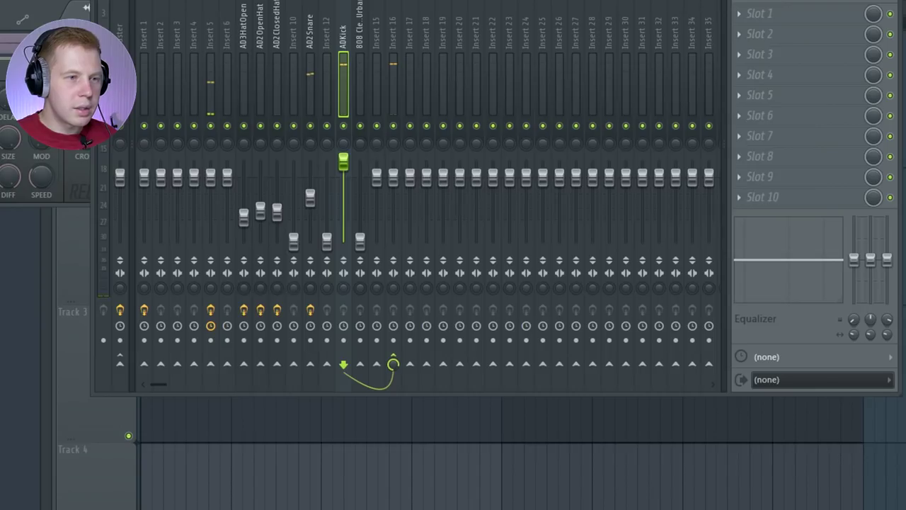
Step: Open the ADKick channel settings and examine its volume envelope and sample waveform
{"action": "key", "text": "F6"}
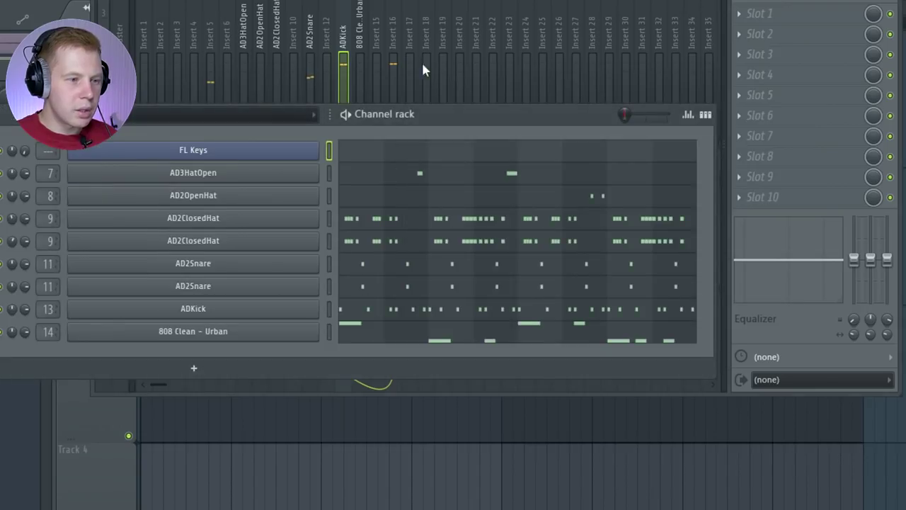
{"action": "left_click", "coordinate": [225, 310]}
{"action": "left_click", "coordinate": [3, 135]}
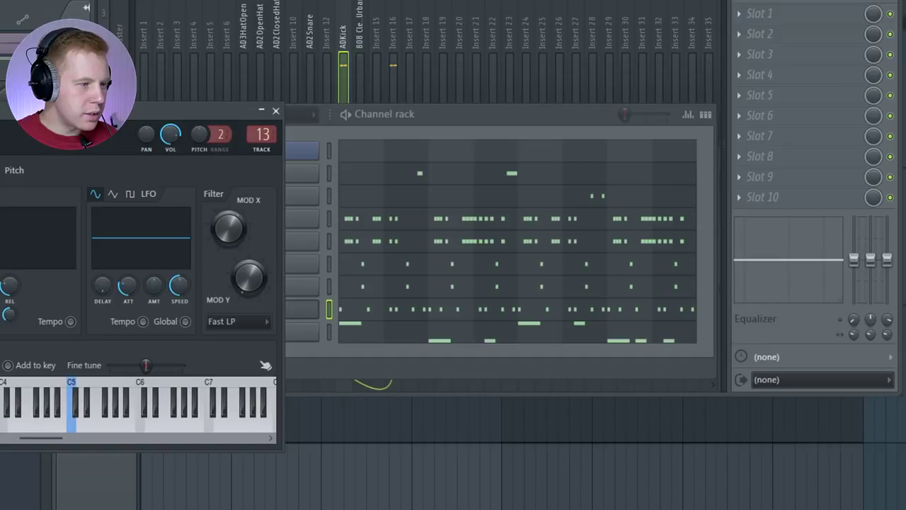
{"action": "left_click_drag", "start_coordinate": [198, 108], "coordinate": [444, 87]}
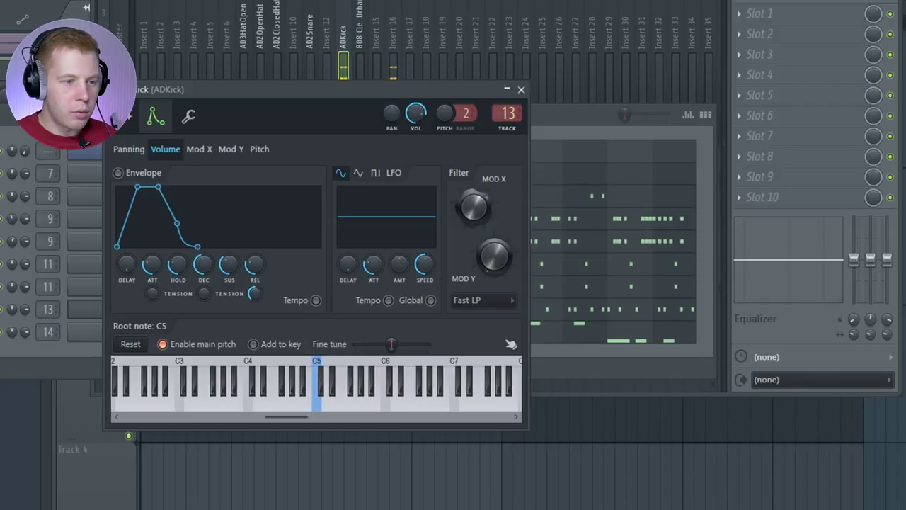
{"action": "left_click", "coordinate": [137, 118]}
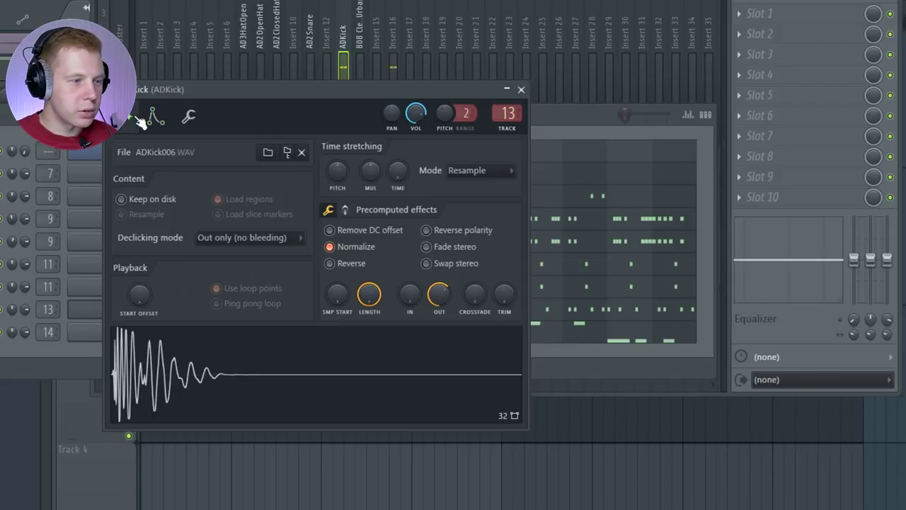
{"action": "left_click", "coordinate": [560, 113]}
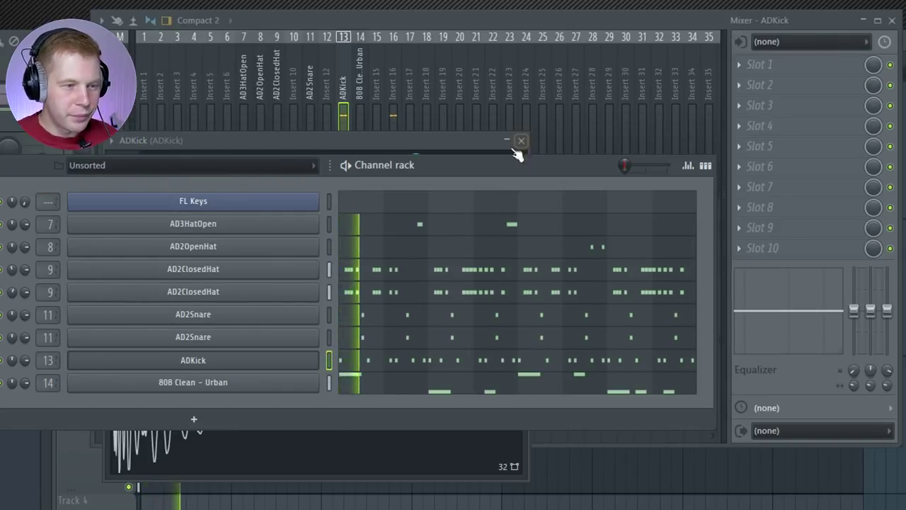
Step: Solo and raise the 808 Clean - Urban mixer track, and load Fruity WaveShaper in slot 1 with its curve bent strongly upward
{"action": "left_click", "coordinate": [426, 31]}
{"action": "left_click", "coordinate": [359, 78]}
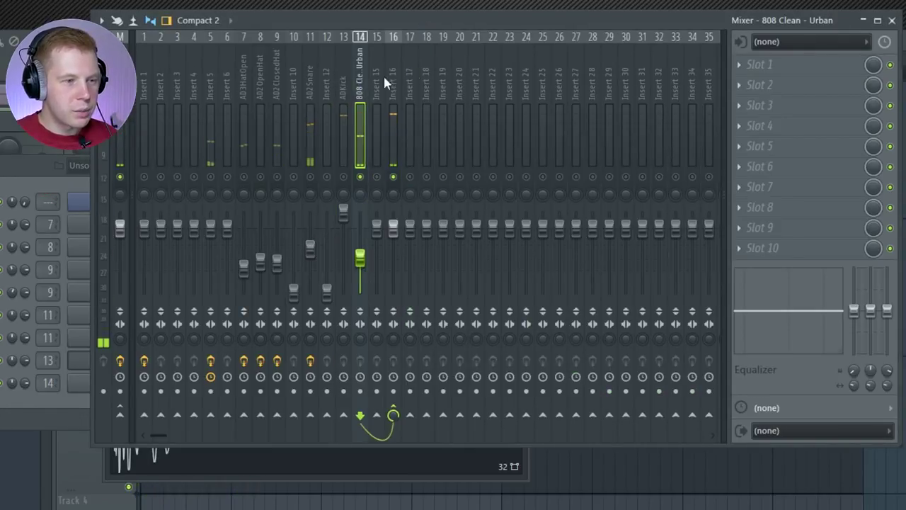
{"action": "left_click", "coordinate": [760, 63]}
{"action": "left_click", "coordinate": [542, 46]}
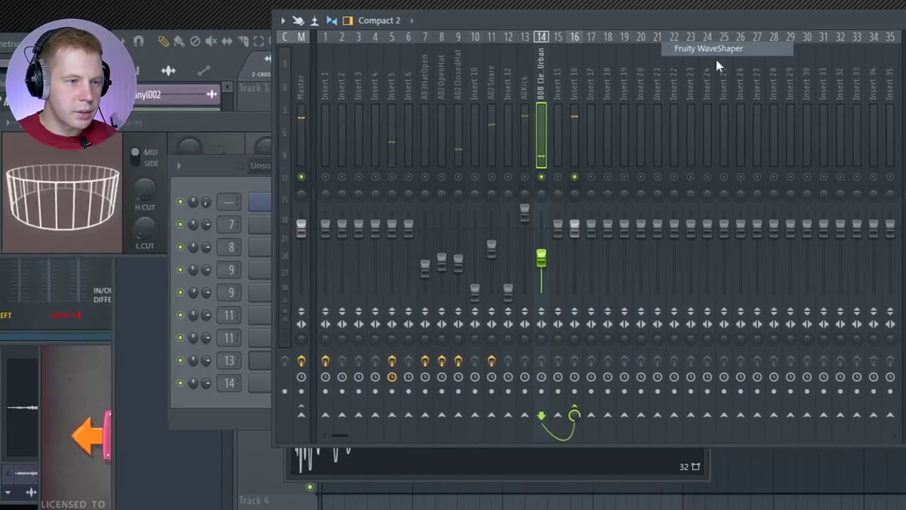
{"action": "left_click_drag", "start_coordinate": [154, 299], "coordinate": [229, 189]}
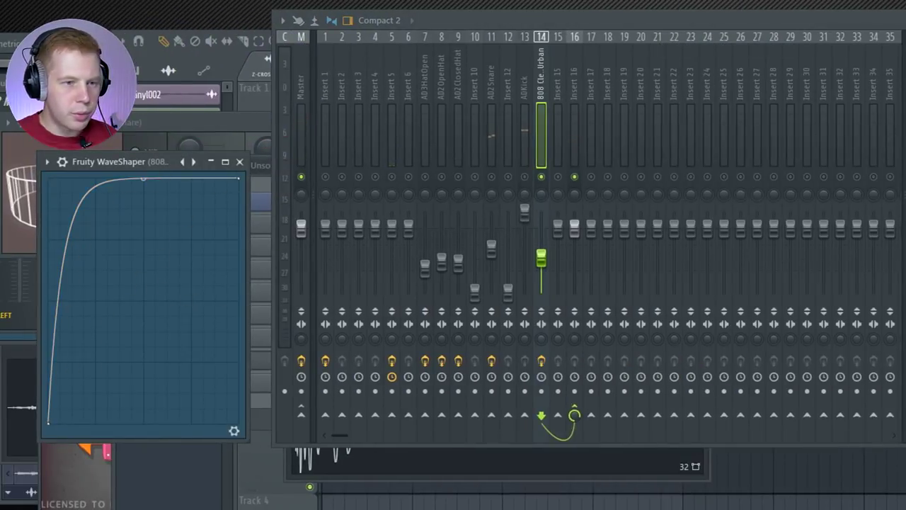
Step: Add Fruity Soft Clipper in slot 2 of the 808 track and turn its threshold down low
{"action": "left_click", "coordinate": [904, 94]}
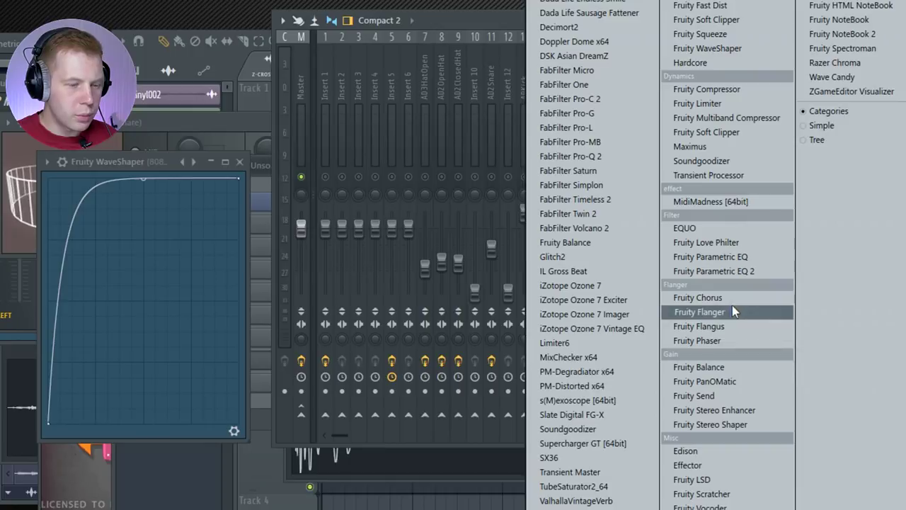
{"action": "left_click", "coordinate": [740, 133]}
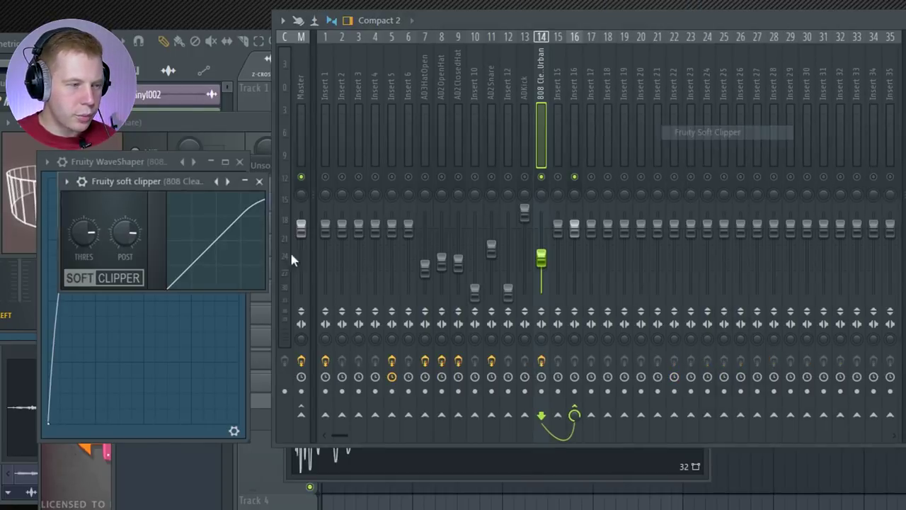
{"action": "left_click_drag", "start_coordinate": [200, 181], "coordinate": [321, 175]}
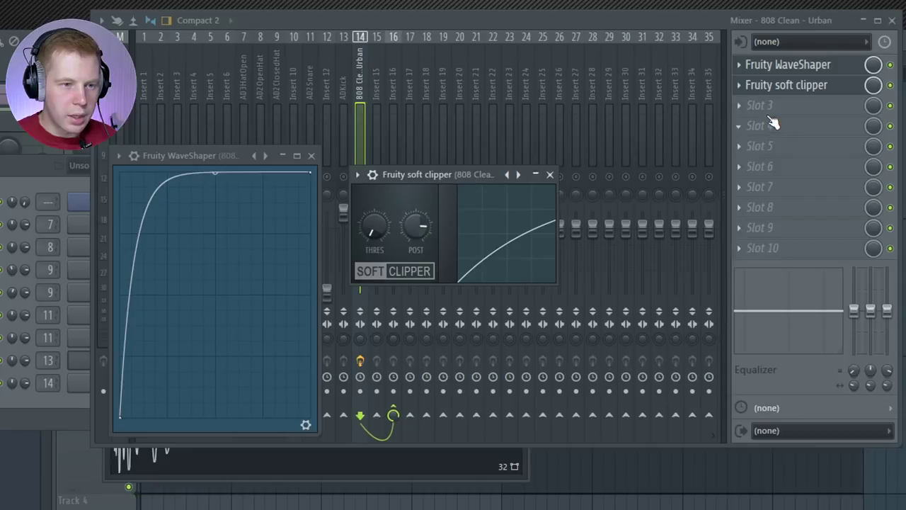
Step: Load Fruity Parametric EQ 2 in slot 3 of the 808 track and make band 7 a low-pass filter
{"action": "left_click", "coordinate": [772, 121]}
{"action": "left_click", "coordinate": [545, 271]}
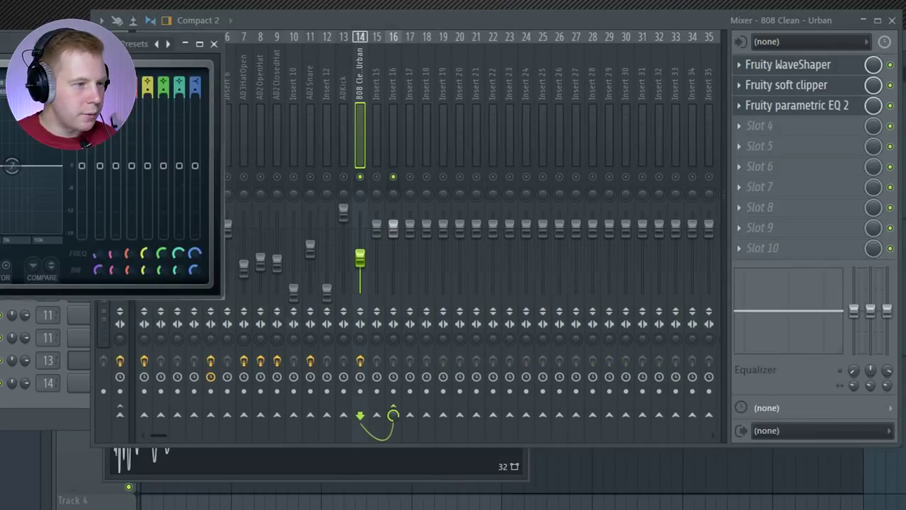
{"action": "left_click_drag", "start_coordinate": [83, 48], "coordinate": [353, 98]}
{"action": "right_click", "coordinate": [282, 217]}
{"action": "mouse_move", "coordinate": [306, 256]}
{"action": "left_click", "coordinate": [360, 269]}
Step: Shape the 808 equalizer by lowering band 1, dipping band 2 slightly and moving the band 7 low-pass down towards 200 Hz
{"action": "left_click_drag", "start_coordinate": [282, 216], "coordinate": [218, 234]}
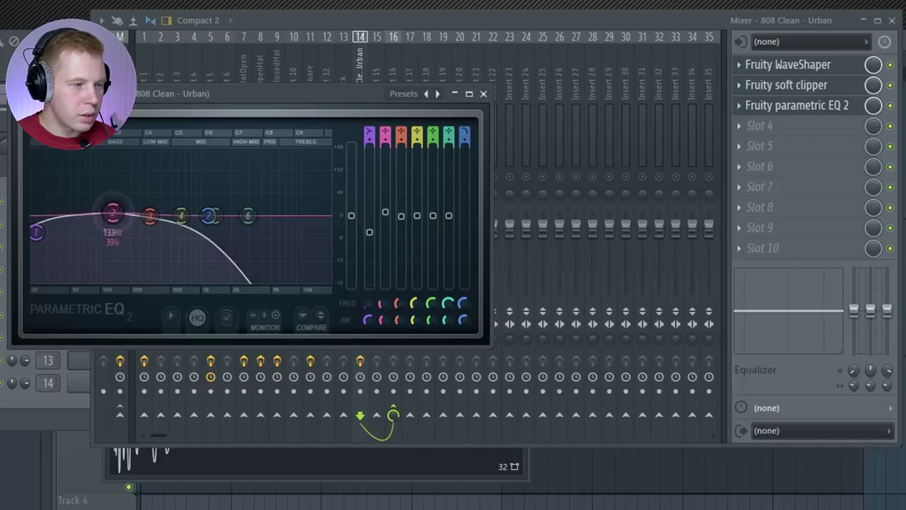
{"action": "left_click_drag", "start_coordinate": [112, 213], "coordinate": [148, 221]}
{"action": "left_click_drag", "start_coordinate": [465, 303], "coordinate": [465, 325]}
Step: Play the soloed 808, reopen its soft clipper and unsolo the track to bring back the full mix
{"action": "key", "text": "space"}
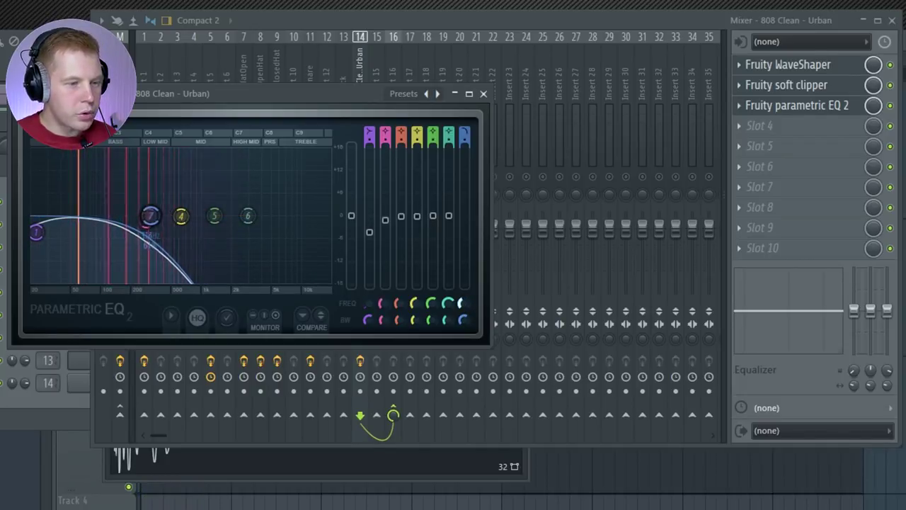
{"action": "left_click", "coordinate": [785, 84]}
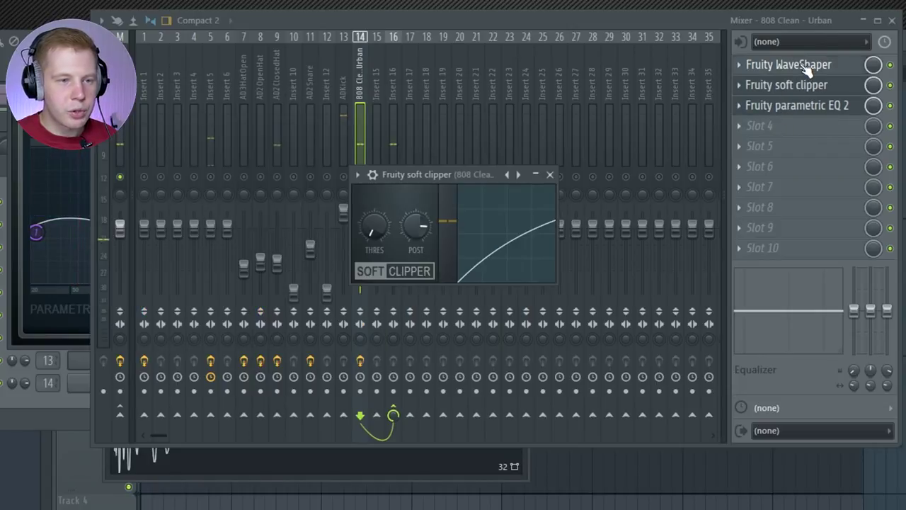
{"action": "right_click", "coordinate": [277, 177]}
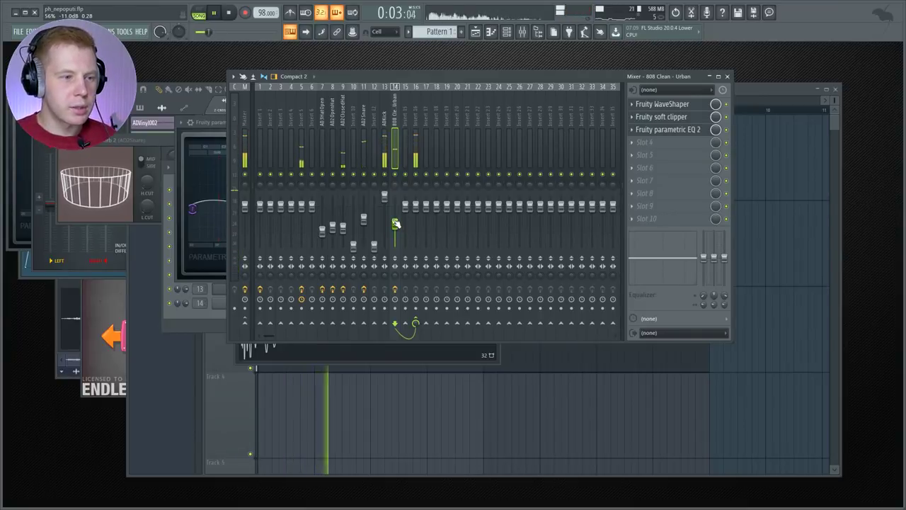
Step: Load Decimort 2 in slot 1 of Insert 16 and apply its MPC60 preset while playing the beat
{"action": "left_click", "coordinate": [416, 153]}
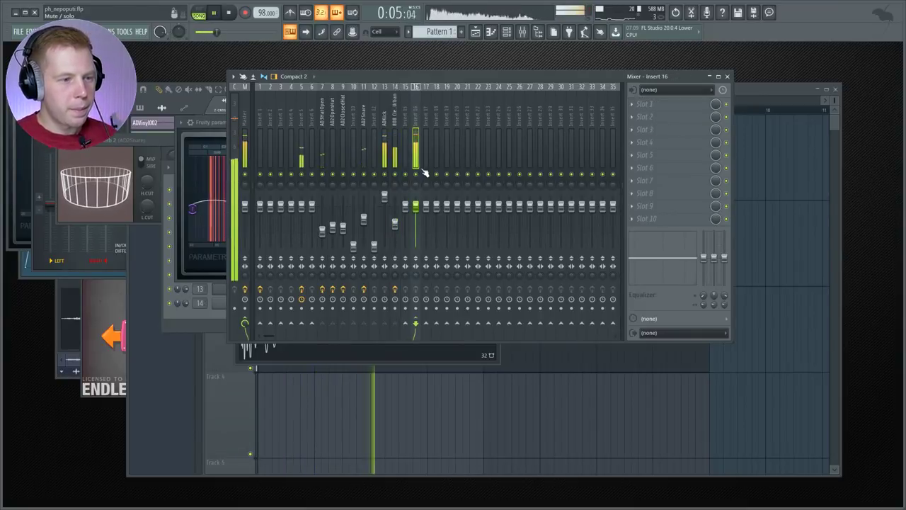
{"action": "left_click", "coordinate": [644, 104]}
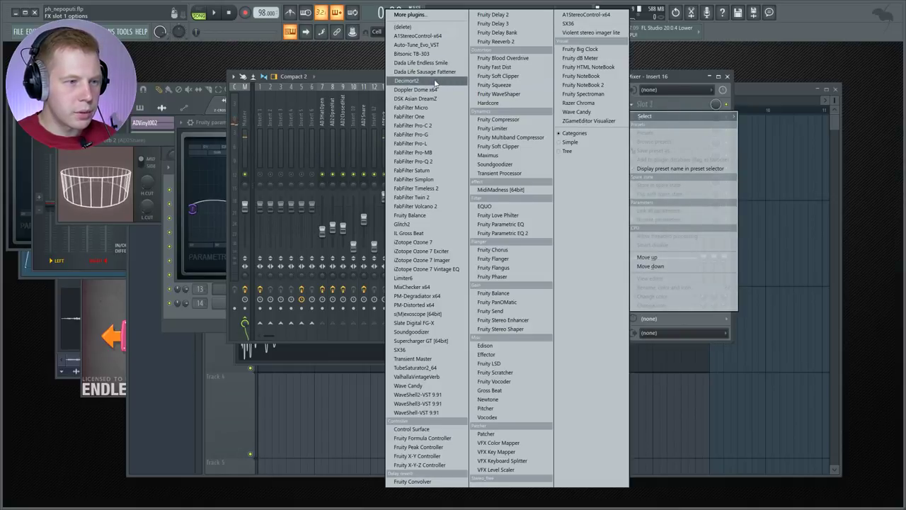
{"action": "left_click", "coordinate": [436, 84]}
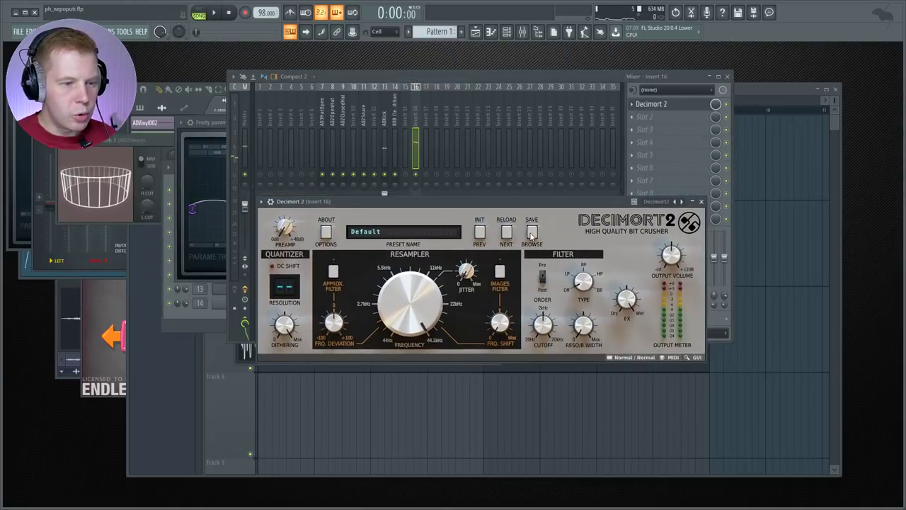
{"action": "left_click", "coordinate": [532, 233]}
{"action": "scroll", "coordinate": [653, 490], "scroll_direction": "down", "scroll_amount": 1}
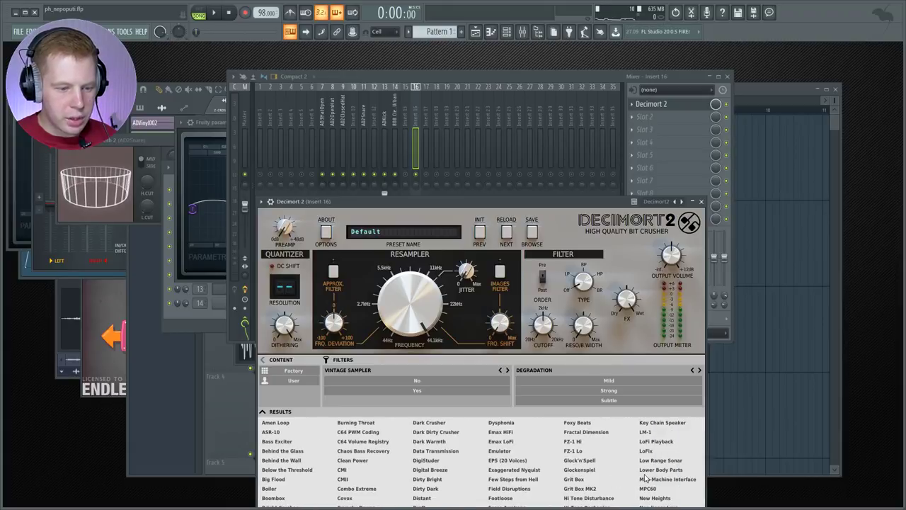
{"action": "left_click", "coordinate": [653, 490]}
{"action": "key", "text": "space"}
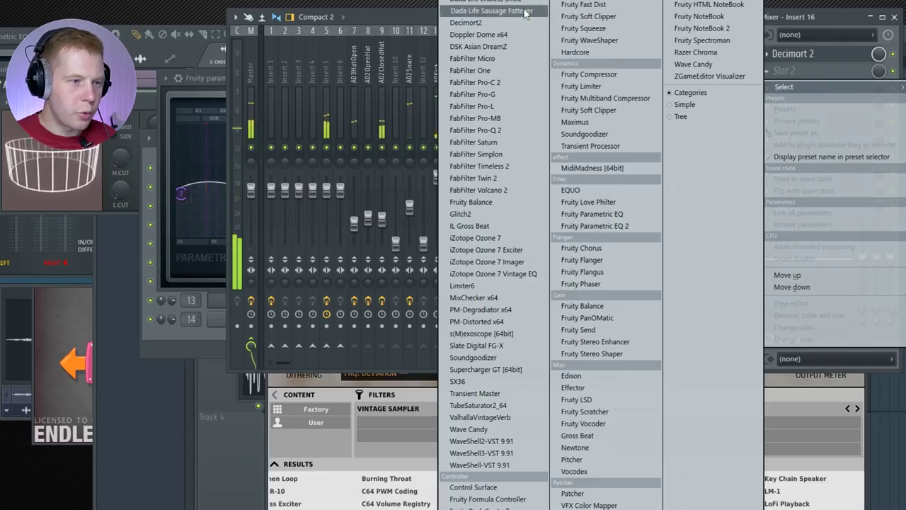
Step: Add Dada Life Sausage Fattener with fatness around 4% in slot 2 of Insert 16 and Fruity Soft Clipper in slot 3
{"action": "left_click", "coordinate": [526, 12]}
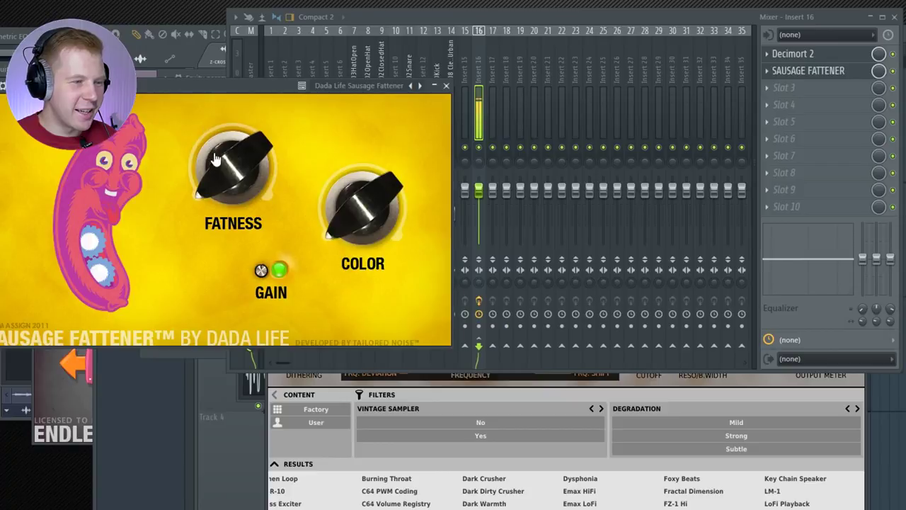
{"action": "left_click_drag", "start_coordinate": [188, 86], "coordinate": [223, 137]}
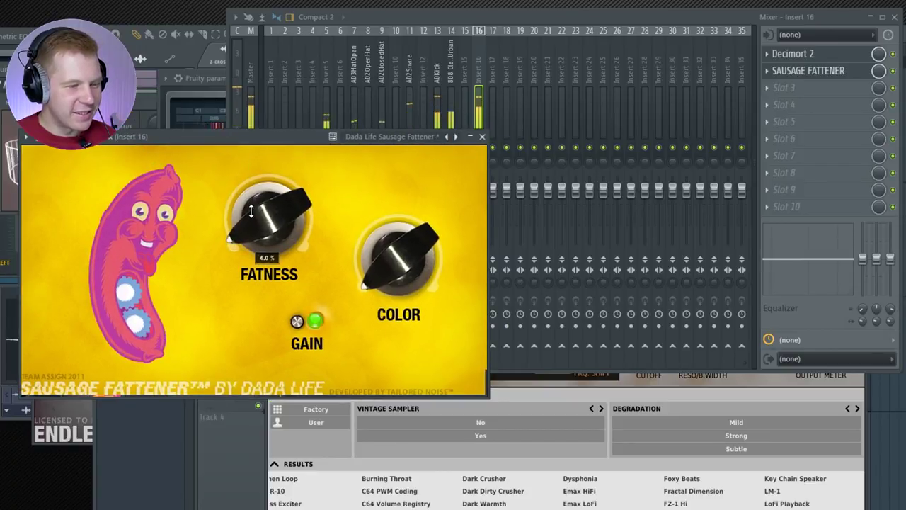
{"action": "left_click", "coordinate": [783, 88]}
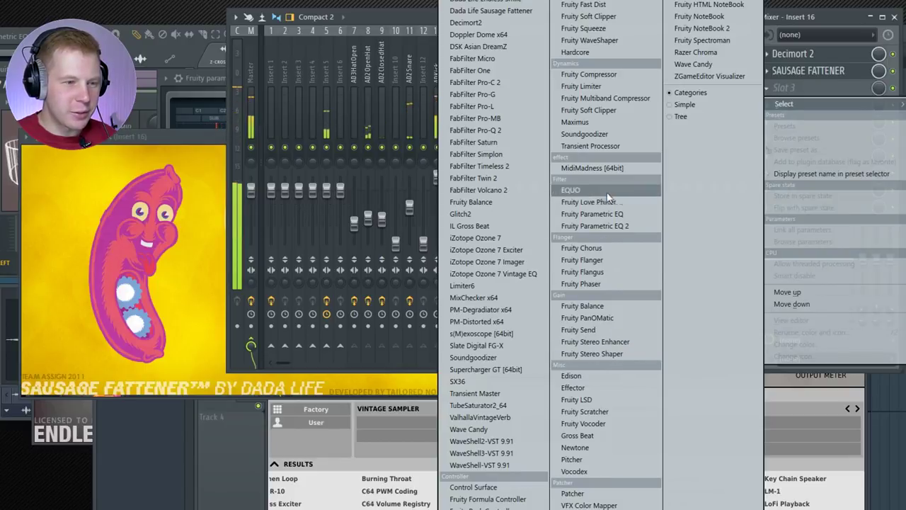
{"action": "left_click", "coordinate": [588, 109]}
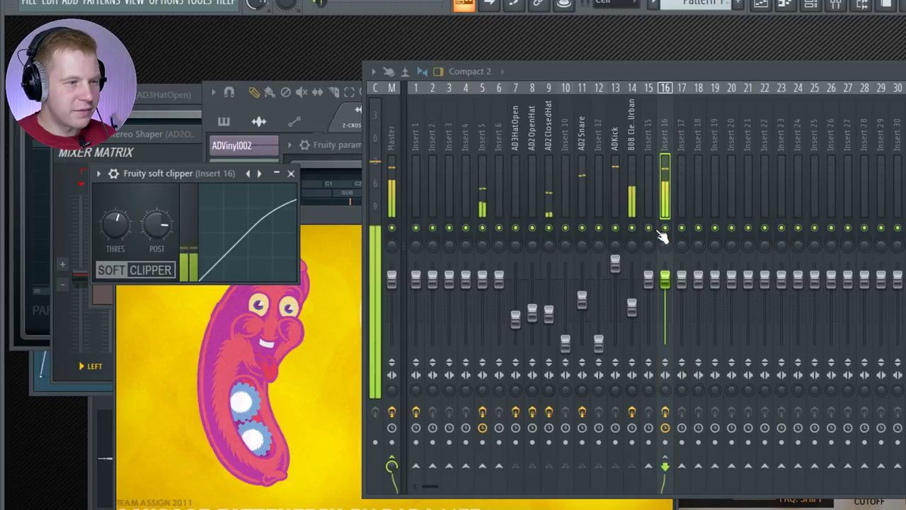
{"action": "key", "text": "space"}
Step: Open iZotope Ozone 7 on the master and raise its Maximizer threshold to about -4 dB during playback
{"action": "left_click", "coordinate": [392, 128]}
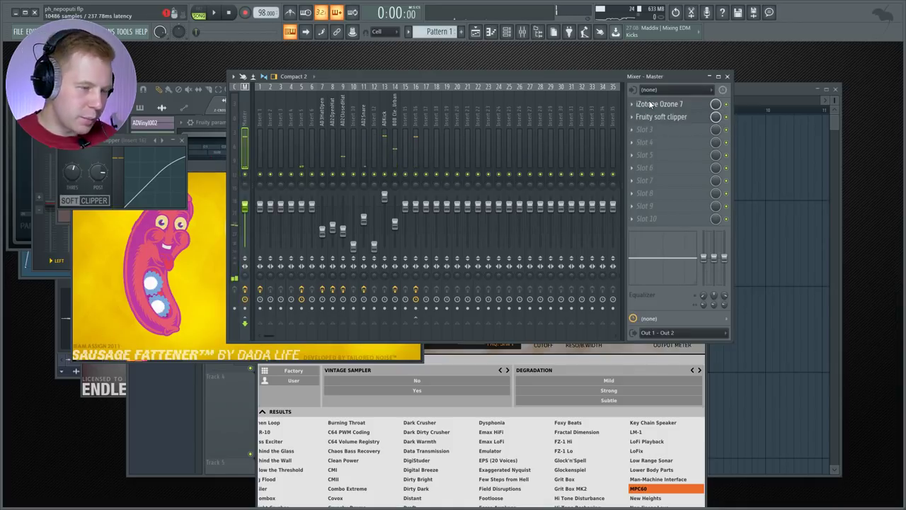
{"action": "left_click", "coordinate": [650, 104]}
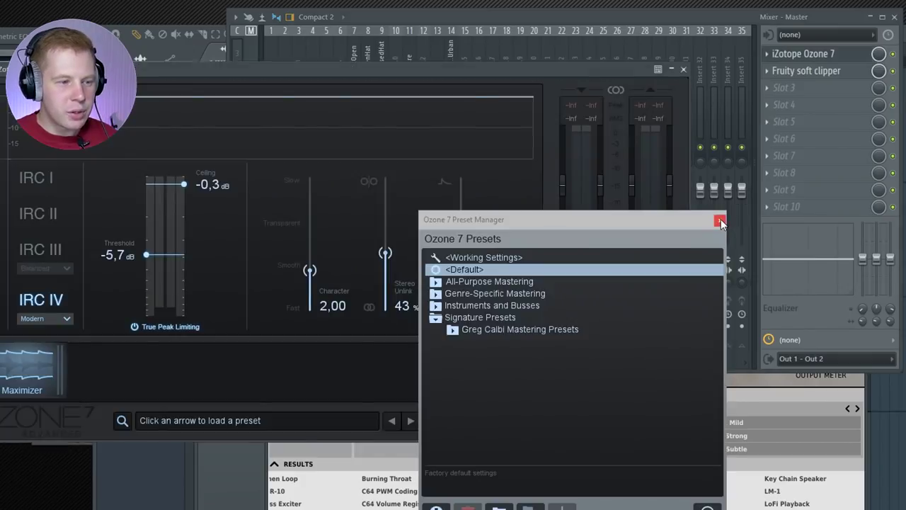
{"action": "left_click", "coordinate": [597, 229]}
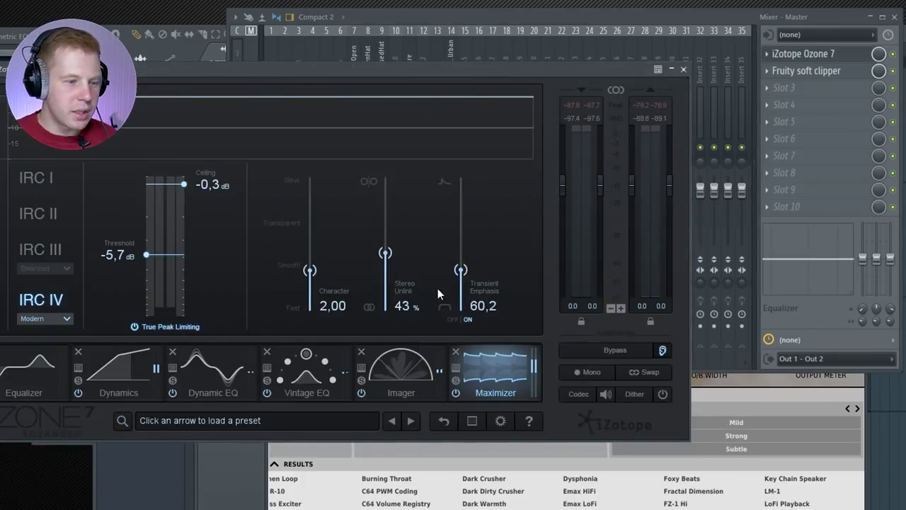
{"action": "key", "text": "space"}
{"action": "mouse_move", "coordinate": [145, 255]}
{"action": "left_mouse_down"}
{"action": "mouse_move", "coordinate": [150, 225]}
{"action": "mouse_move", "coordinate": [147, 240]}
{"action": "left_mouse_up"}
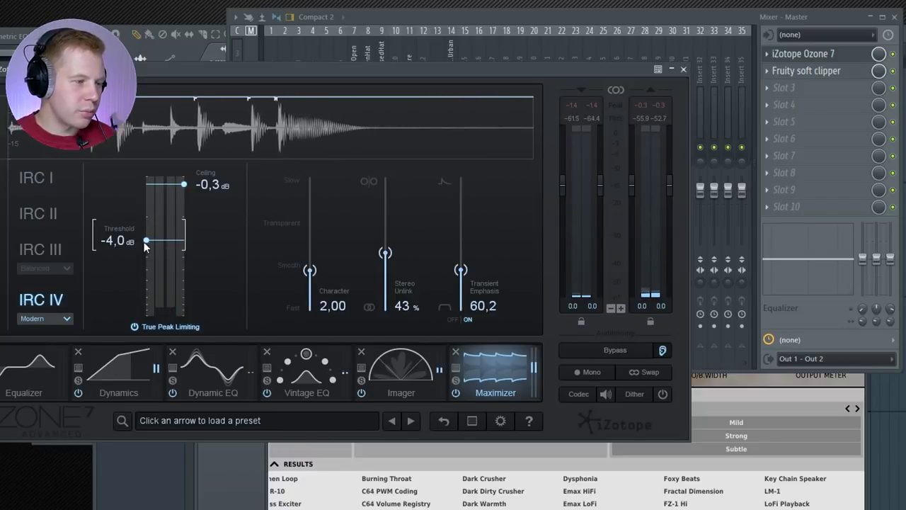
{"action": "left_click_drag", "start_coordinate": [146, 240], "coordinate": [145, 237]}
{"action": "left_click_drag", "start_coordinate": [286, 172], "coordinate": [519, 162]}
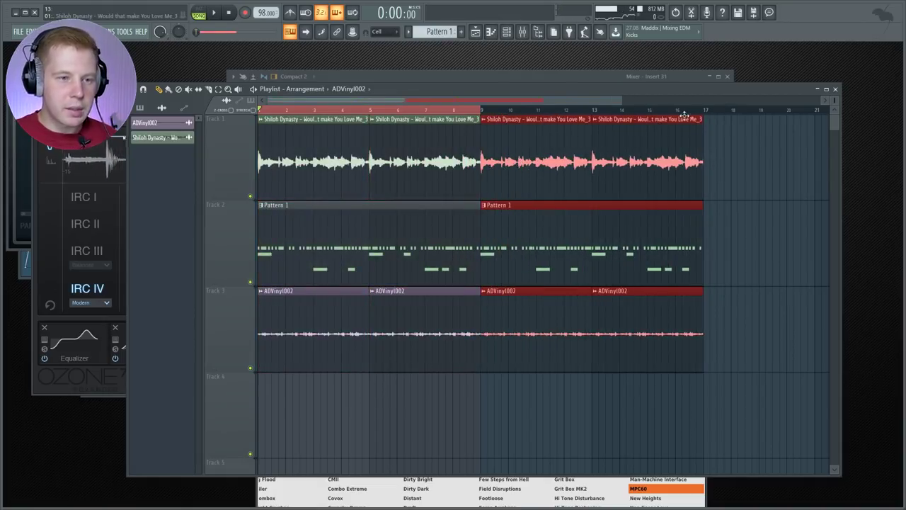
{"action": "key", "text": "ctrl+a"}
{"action": "left_click_drag", "start_coordinate": [746, 138], "coordinate": [557, 455]}
{"action": "key", "text": "Delete"}
{"action": "left_click_drag", "start_coordinate": [694, 112], "coordinate": [486, 122]}
{"action": "left_click", "coordinate": [519, 158], "text": "ctrl"}
Step: Move the Pattern 1 clip down to Track 3 and the ADVinyl002 clips up to Track 2 in the playlist
{"action": "right_click", "coordinate": [312, 223], "text": "ctrl"}
{"action": "left_click", "coordinate": [298, 272], "text": "ctrl"}
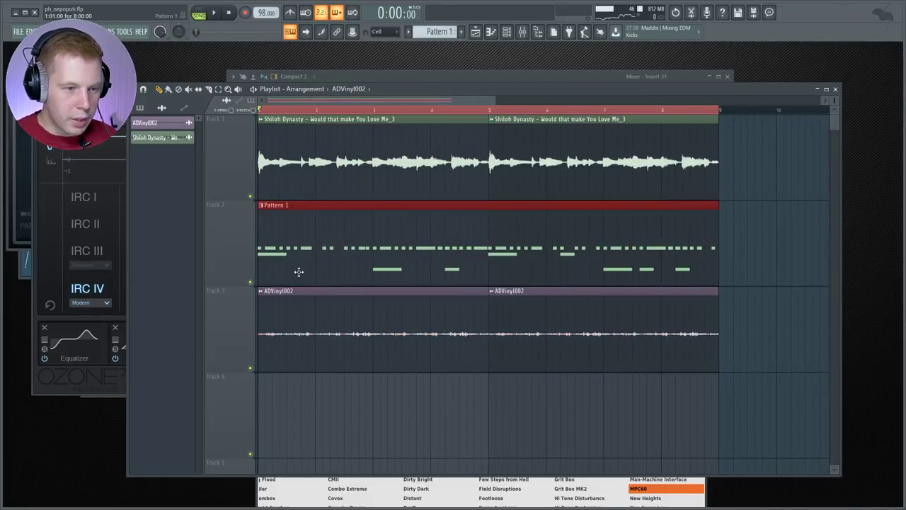
{"action": "key", "text": "shift+Down"}
{"action": "key", "text": "shift+Down"}
{"action": "left_click_drag", "start_coordinate": [728, 293], "coordinate": [407, 435]}
{"action": "key", "text": "shift+Up"}
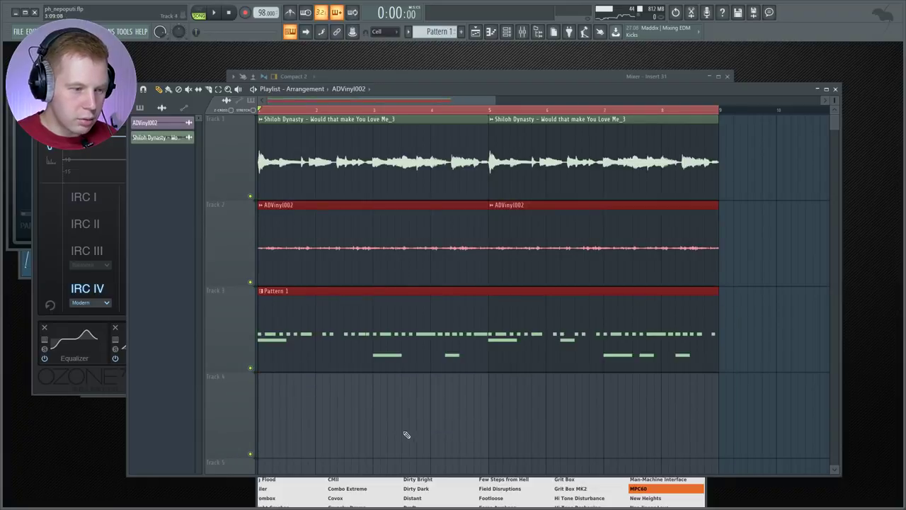
{"action": "left_click", "coordinate": [407, 435], "text": "ctrl"}
Step: Slice the Shiloh Dynasty and ADVinyl002 clips together in bar 1, slightly past the middle of the bar
{"action": "right_click", "coordinate": [297, 269], "text": "ctrl"}
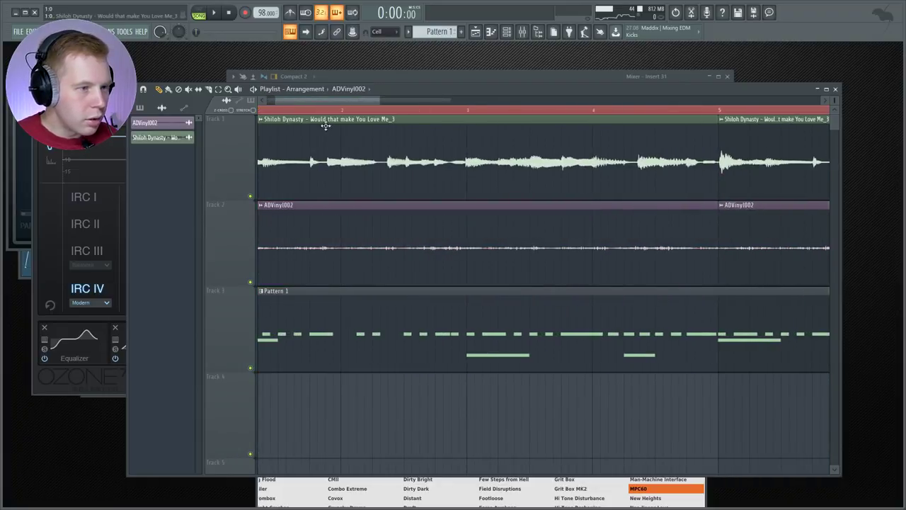
{"action": "left_click", "coordinate": [208, 89]}
{"action": "scroll", "coordinate": [275, 119], "scroll_direction": "up", "scroll_amount": 3}
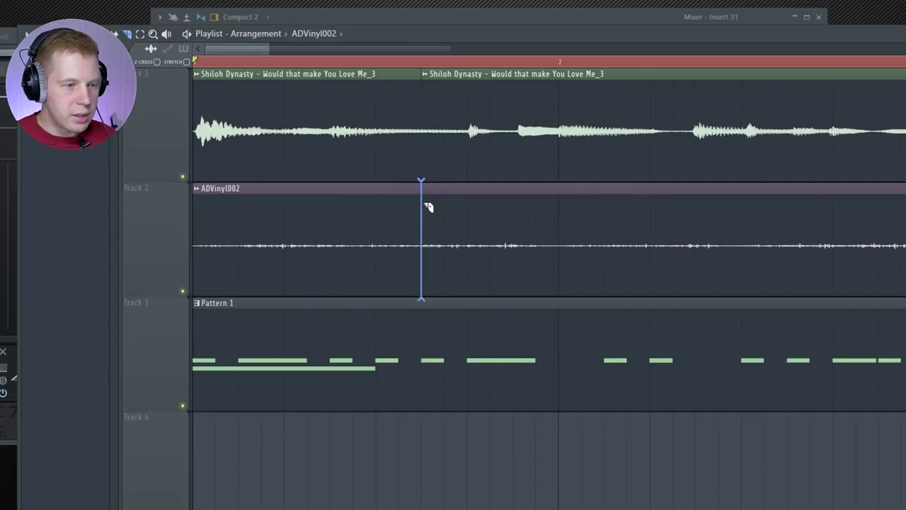
{"action": "left_click", "coordinate": [428, 206]}
{"action": "scroll", "coordinate": [411, 192], "scroll_direction": "down", "scroll_amount": 3}
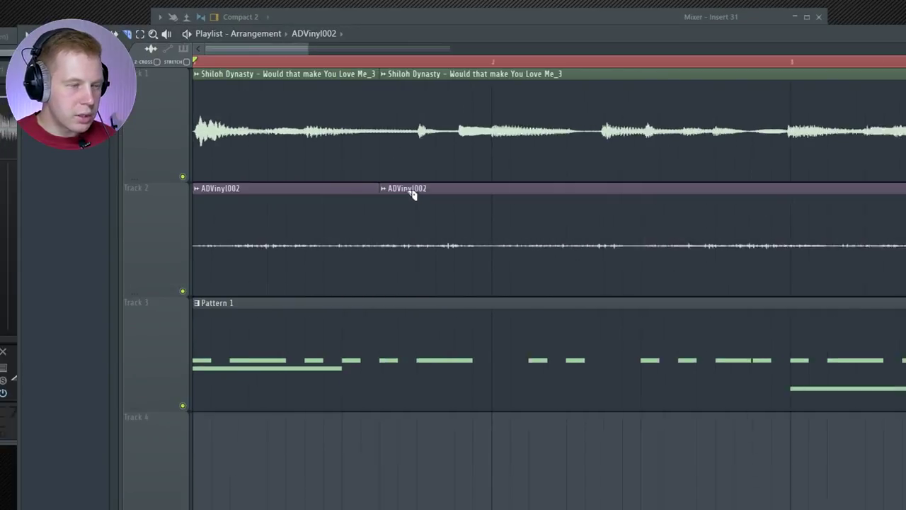
{"action": "scroll", "coordinate": [411, 200], "scroll_direction": "down", "scroll_amount": 2}
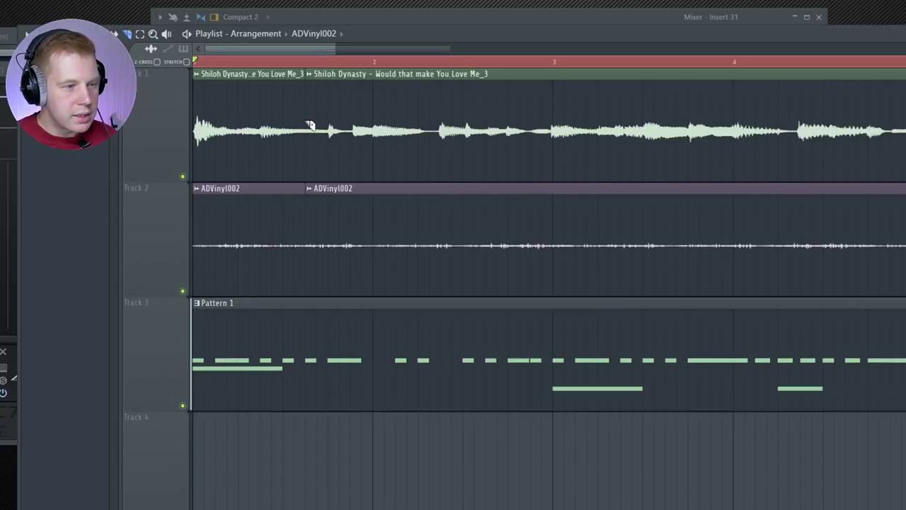
{"action": "scroll", "coordinate": [477, 241], "scroll_direction": "up", "scroll_amount": 2}
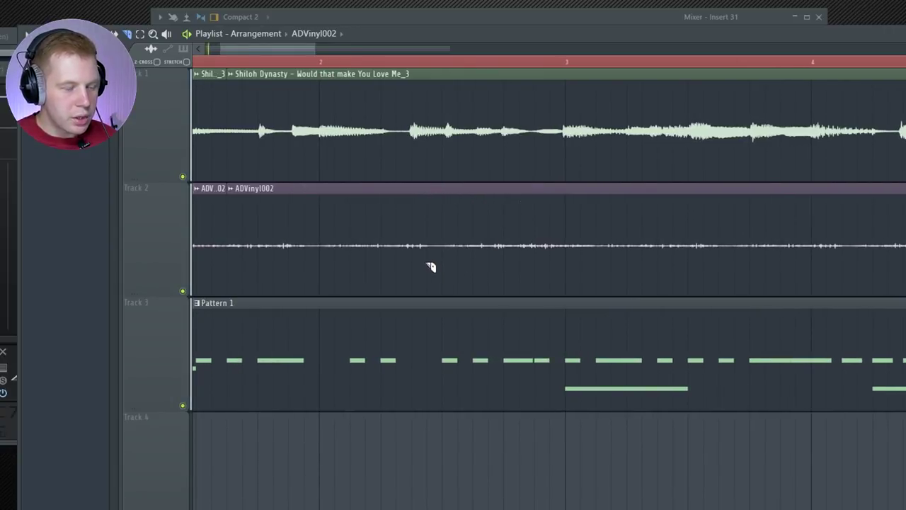
{"action": "key", "text": "space"}
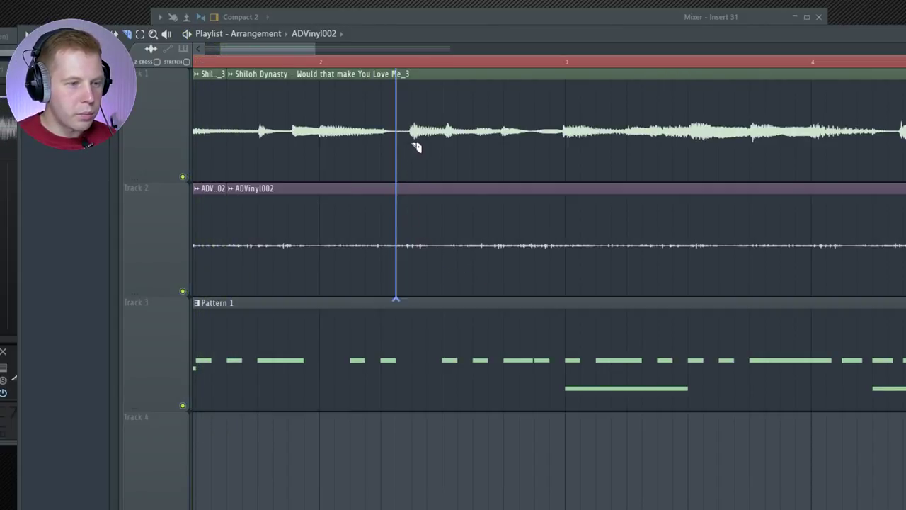
Step: Slice both audio tracks once each in bars 2, 3 and 4, and remove their clips from bar 5 onward
{"action": "left_click_drag", "start_coordinate": [416, 146], "coordinate": [420, 148]}
{"action": "scroll", "coordinate": [543, 203], "scroll_direction": "down", "scroll_amount": 3}
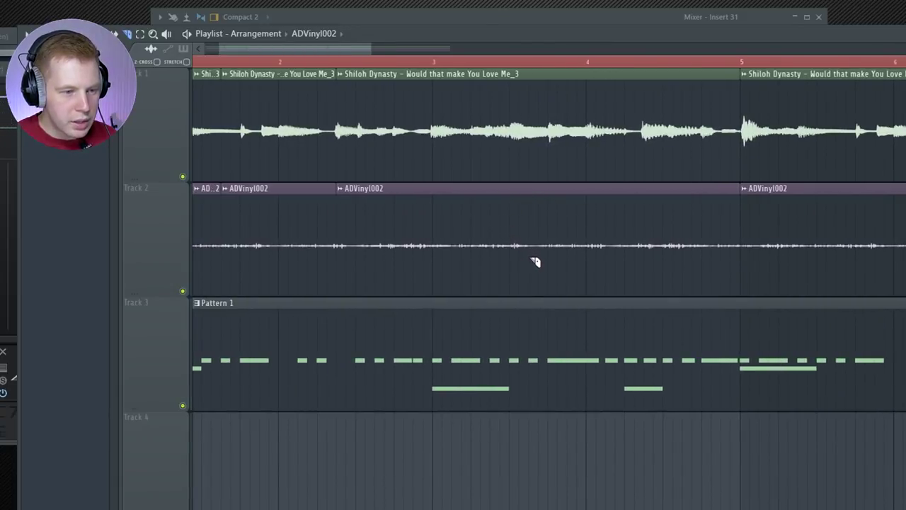
{"action": "left_click_drag", "start_coordinate": [542, 159], "coordinate": [544, 160]}
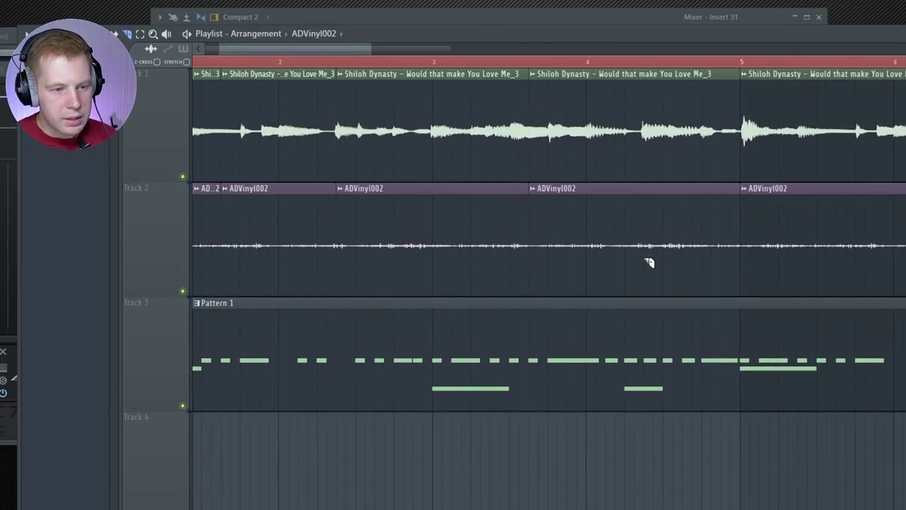
{"action": "left_click_drag", "start_coordinate": [651, 127], "coordinate": [653, 129]}
{"action": "scroll", "coordinate": [196, 170], "scroll_direction": "down", "scroll_amount": 3}
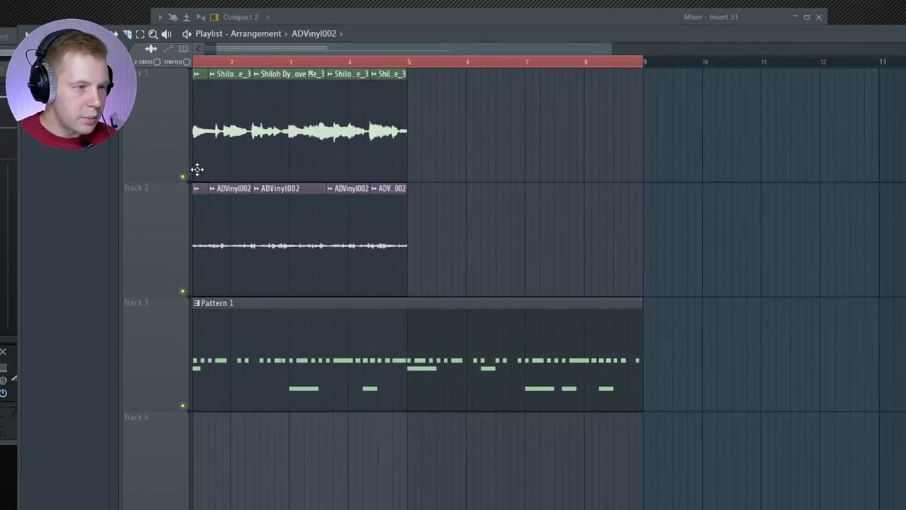
Step: Trim the start of the second sample and vinyl slices by a quarter bar to leave a gap, and play it back
{"action": "scroll", "coordinate": [233, 142], "scroll_direction": "up", "scroll_amount": 3}
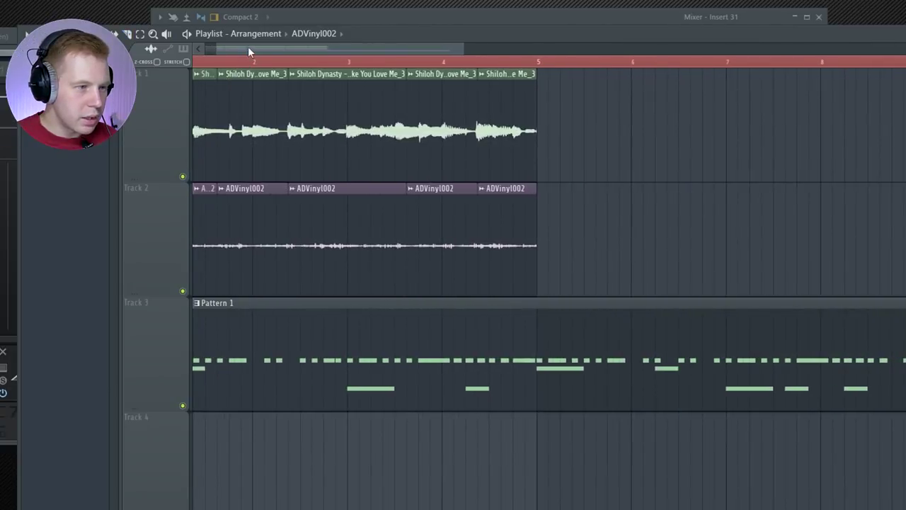
{"action": "left_click_drag", "start_coordinate": [248, 49], "coordinate": [232, 50]}
{"action": "scroll", "coordinate": [245, 179], "scroll_direction": "up", "scroll_amount": 3}
{"action": "left_click", "coordinate": [272, 224]}
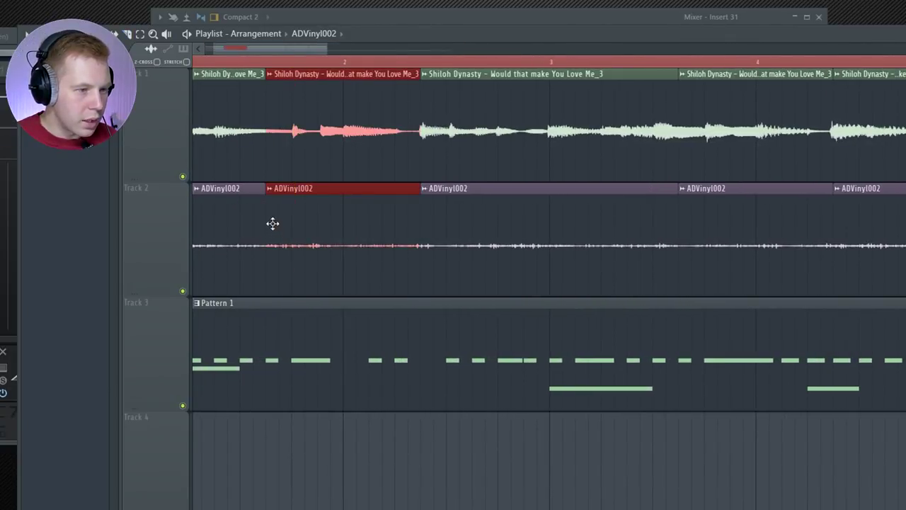
{"action": "left_click_drag", "start_coordinate": [268, 222], "coordinate": [324, 221]}
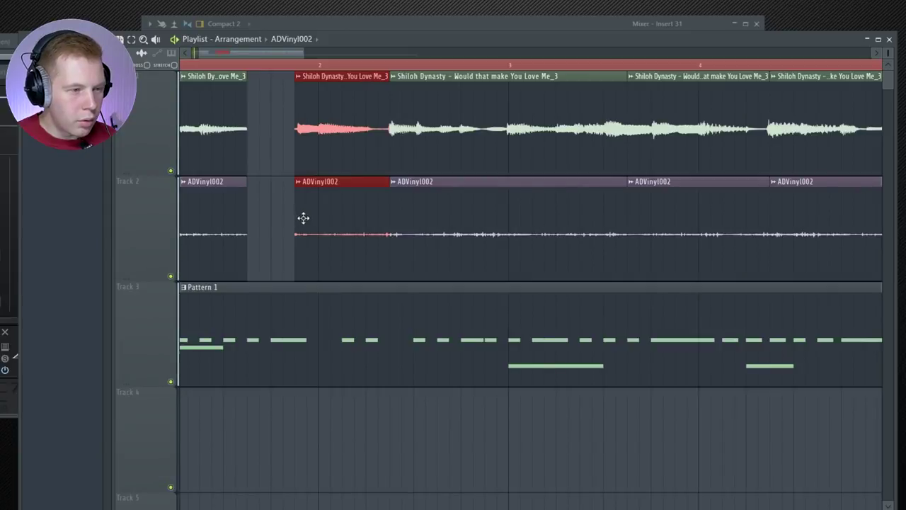
{"action": "key", "text": "space"}
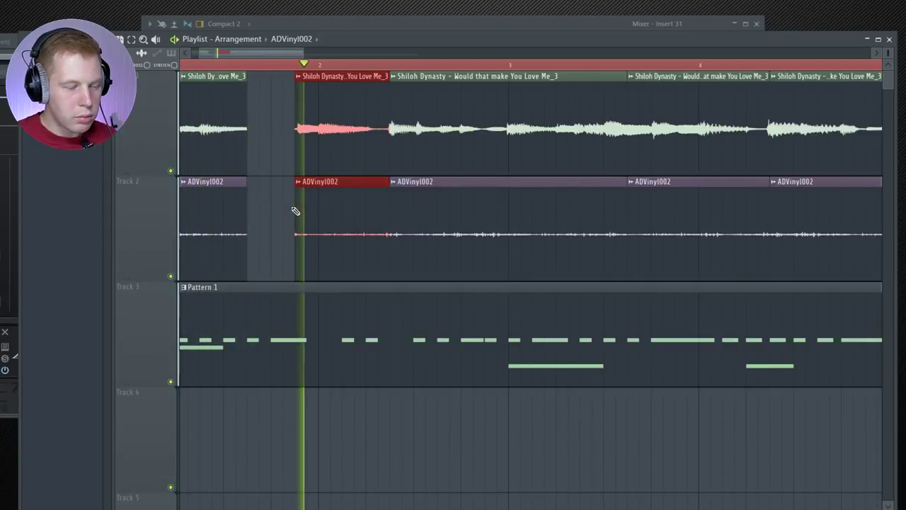
{"action": "key", "text": "space"}
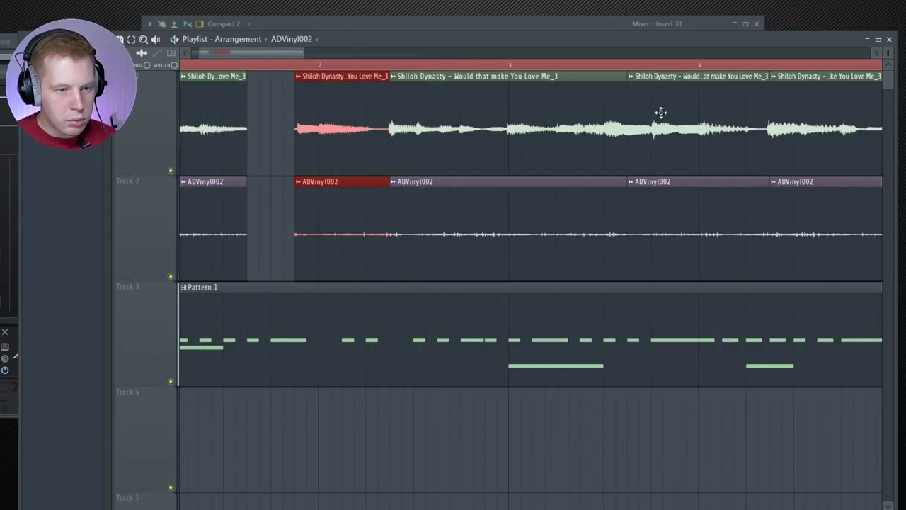
Step: Trim the starts of the remaining sample and vinyl slices in bars 2 to 4 to open short gaps before them
{"action": "left_click", "coordinate": [659, 115]}
{"action": "left_click", "coordinate": [447, 126]}
{"action": "left_click_drag", "start_coordinate": [390, 217], "coordinate": [419, 221]}
{"action": "key", "text": "space"}
{"action": "left_click", "coordinate": [394, 136]}
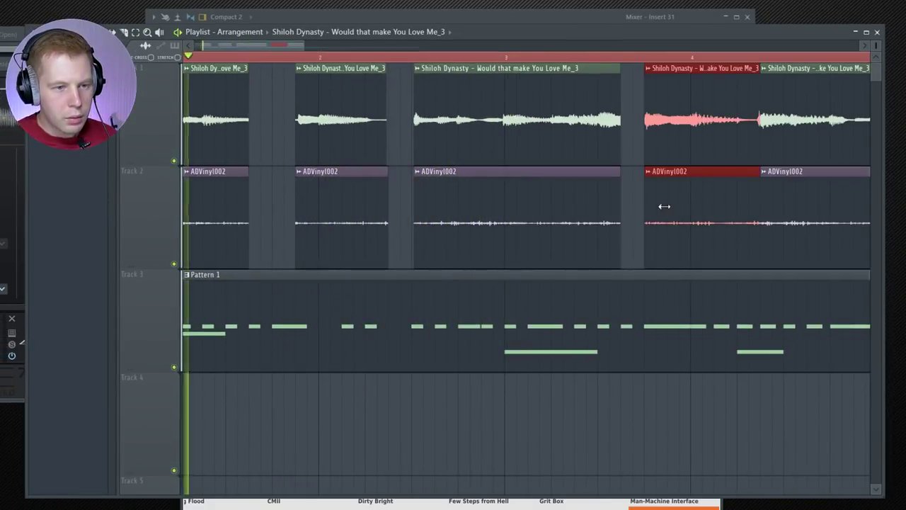
{"action": "left_click_drag", "start_coordinate": [649, 204], "coordinate": [667, 205]}
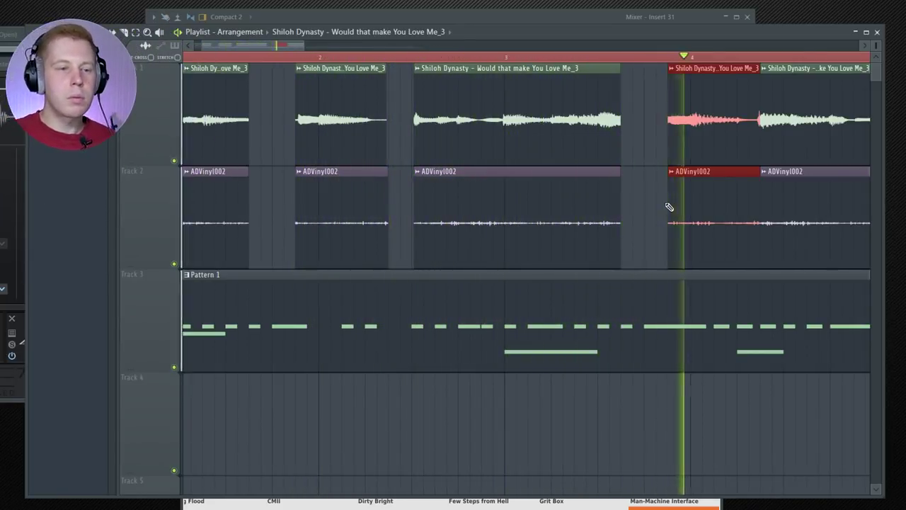
Step: Duplicate all the chopped sample and vinyl slices from bars 1–4 into bars 5–8
{"action": "scroll", "coordinate": [749, 175], "scroll_direction": "up", "scroll_amount": 3}
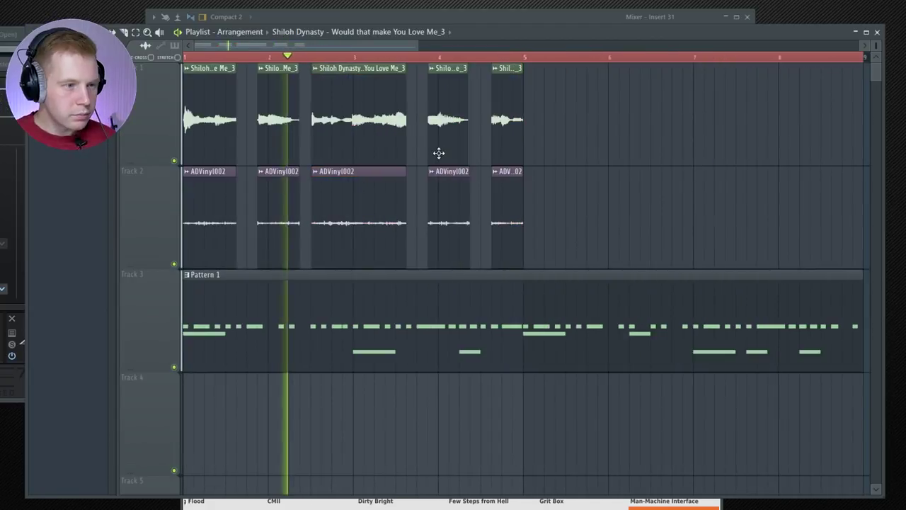
{"action": "left_click_drag", "start_coordinate": [597, 117], "coordinate": [217, 229]}
{"action": "key", "text": "ctrl+b"}
{"action": "left_click_drag", "start_coordinate": [553, 135], "coordinate": [536, 137]}
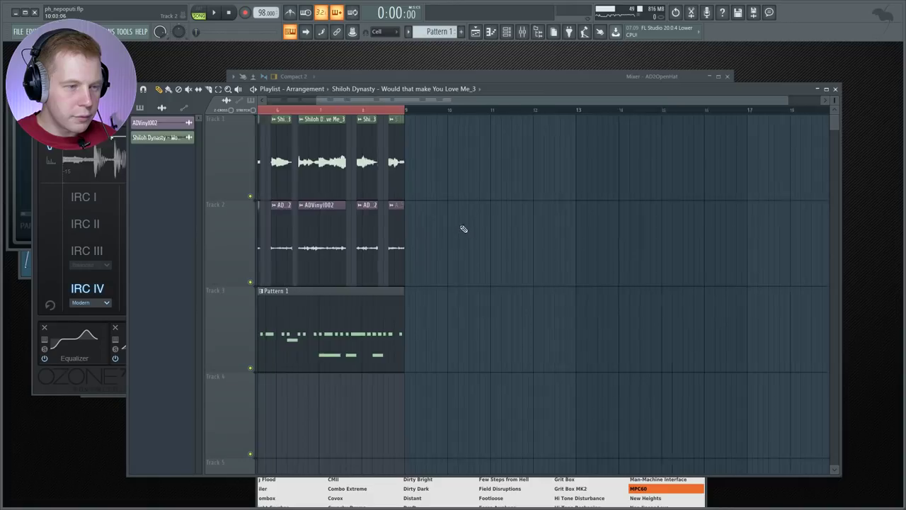
Step: Duplicate the full eight bars of sample, vinyl and Pattern 1 clips so the copy starts at bar 9
{"action": "scroll", "coordinate": [463, 228], "scroll_direction": "down", "scroll_amount": 3}
{"action": "left_click_drag", "start_coordinate": [568, 150], "coordinate": [264, 316]}
{"action": "left_click_drag", "start_coordinate": [269, 178], "coordinate": [458, 178]}
{"action": "left_click", "coordinate": [676, 196], "text": "ctrl"}
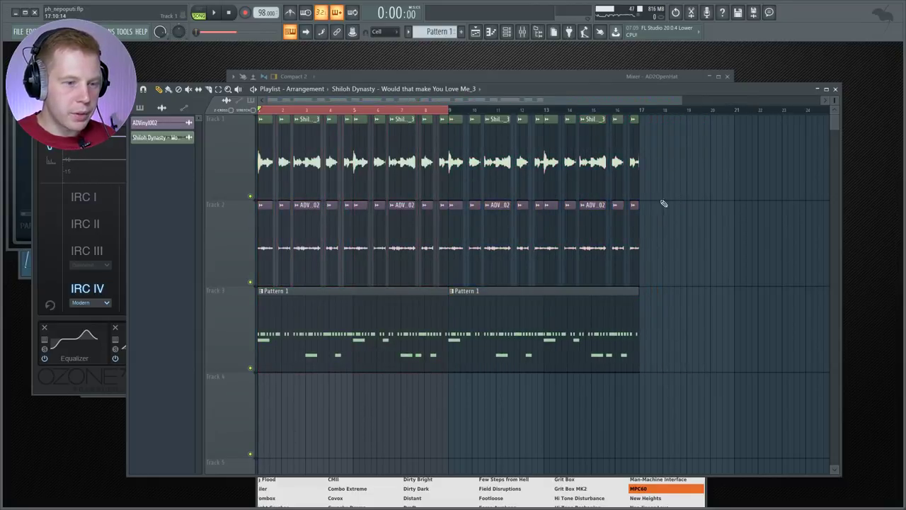
Step: Delete the second Pattern 1 clip and split Pattern 1 by channel into separate patterns
{"action": "right_click", "coordinate": [548, 327]}
{"action": "double_click", "coordinate": [382, 317]}
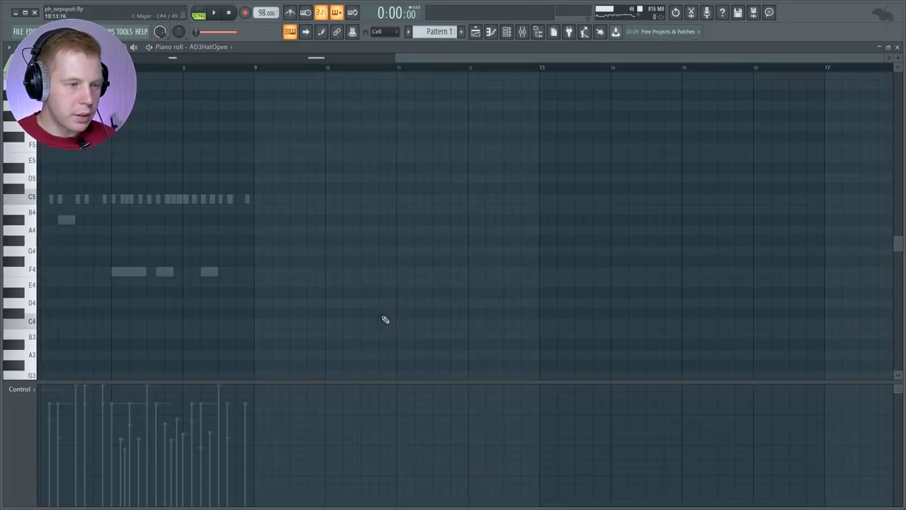
{"action": "scroll", "coordinate": [400, 229], "scroll_direction": "up", "scroll_amount": 5}
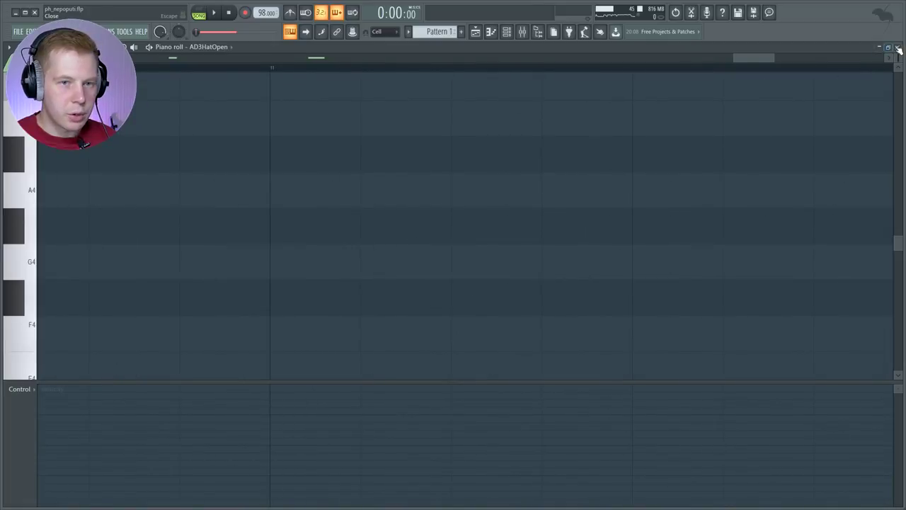
{"action": "left_click", "coordinate": [897, 48]}
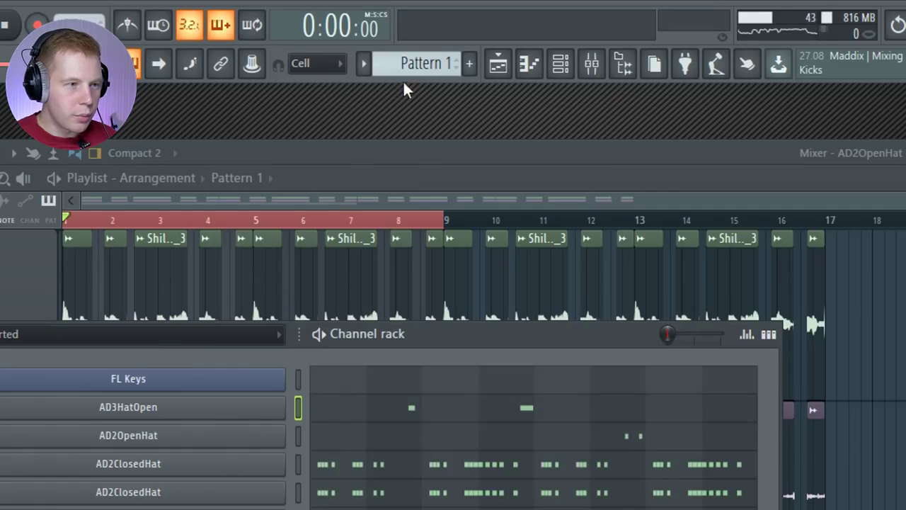
{"action": "left_click", "coordinate": [365, 64]}
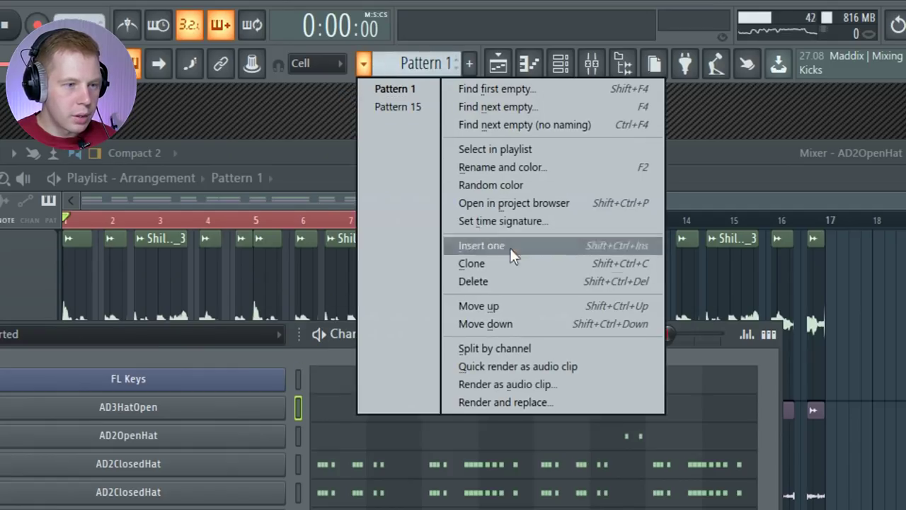
{"action": "left_click", "coordinate": [527, 350]}
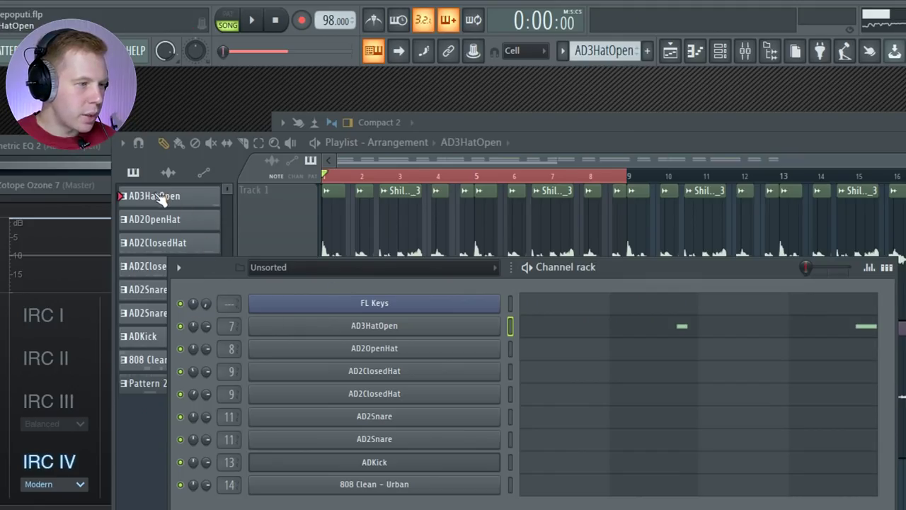
Step: Select all the split drum and 808 patterns, place them on tracks 3–10 from bar 1 and duplicate them to bar 9
{"action": "left_click_drag", "start_coordinate": [159, 199], "coordinate": [156, 373]}
{"action": "left_click_drag", "start_coordinate": [164, 201], "coordinate": [729, 508]}
{"action": "key", "text": "ctrl+d"}
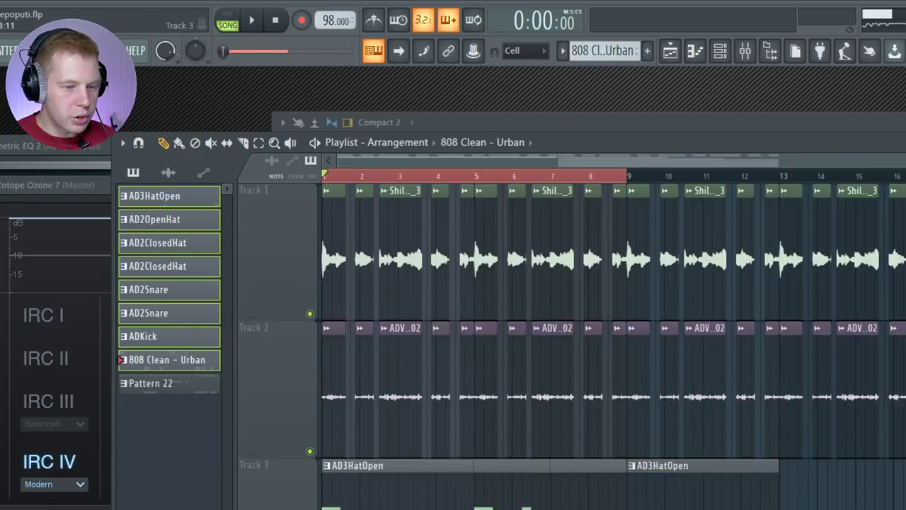
{"action": "scroll", "coordinate": [613, 329], "scroll_direction": "down", "scroll_amount": 4}
{"action": "scroll", "coordinate": [613, 329], "scroll_direction": "up", "scroll_amount": 2}
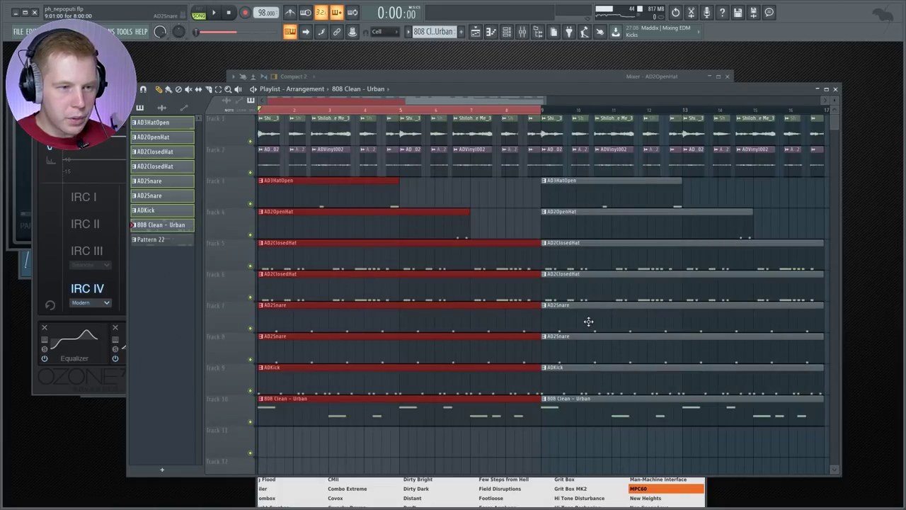
Step: Slice the drum and 808 clips across tracks 3–10 and clear the end of bar 9, including the nearby sample and vinyl slices, to create a break
{"action": "scroll", "coordinate": [588, 321], "scroll_direction": "down", "scroll_amount": 2}
{"action": "left_click", "coordinate": [599, 112], "text": "ctrl"}
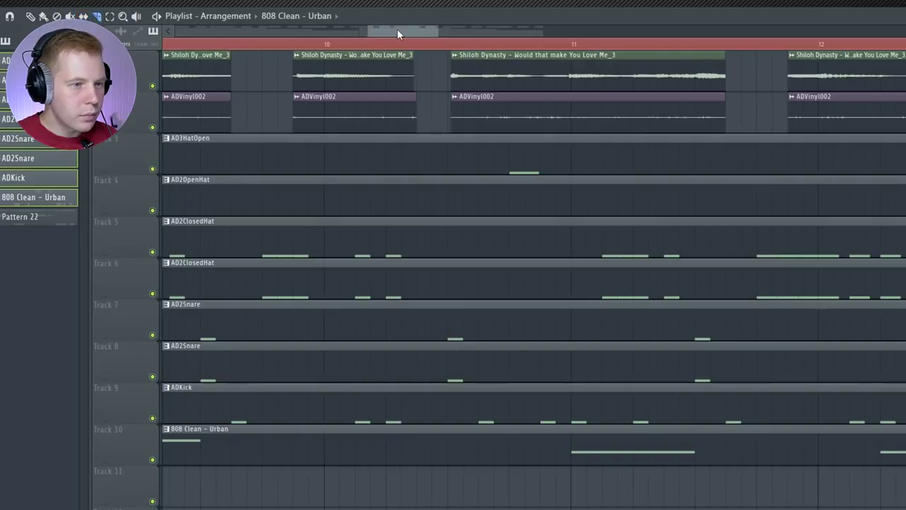
{"action": "left_click_drag", "start_coordinate": [397, 29], "coordinate": [377, 30]}
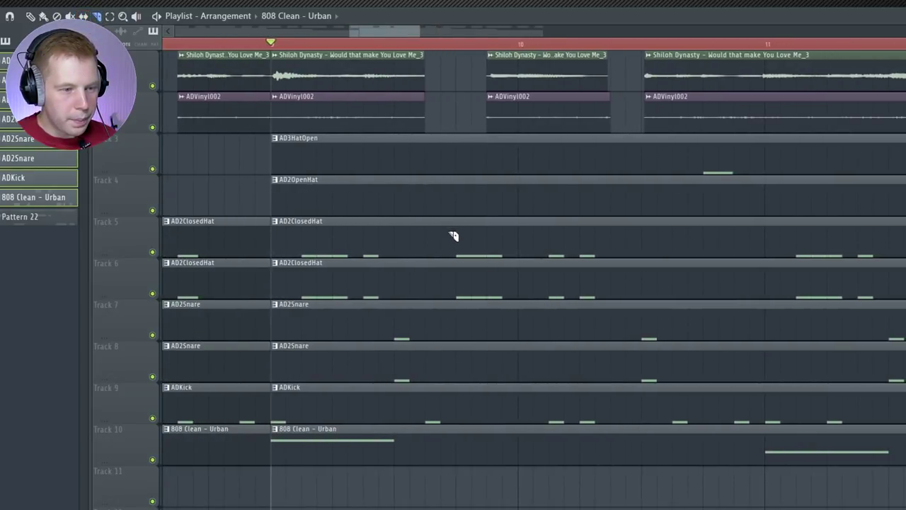
{"action": "left_click_drag", "start_coordinate": [431, 141], "coordinate": [549, 444]}
{"action": "key", "text": "space"}
{"action": "key", "text": "space"}
{"action": "right_click", "coordinate": [519, 80]}
{"action": "right_click", "coordinate": [530, 121]}
{"action": "key", "text": "space"}
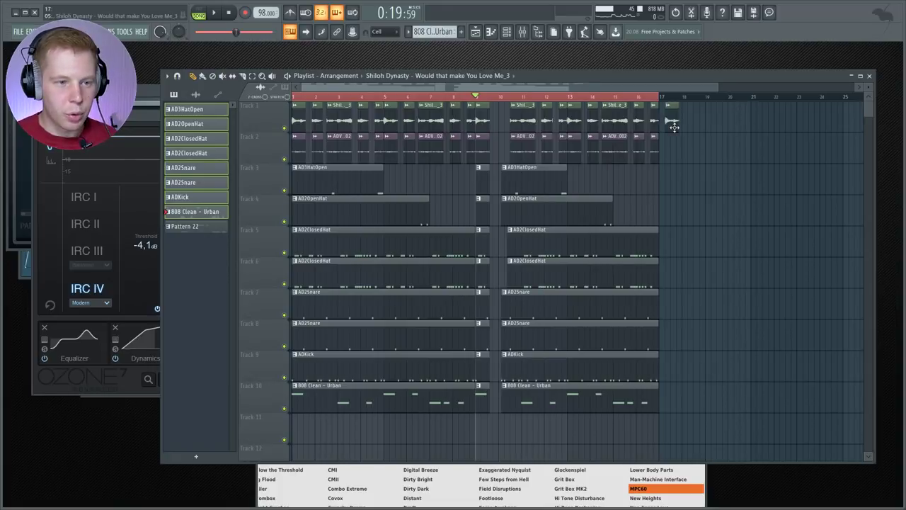
Step: Place the unchopped Shiloh Dynasty sample on Track 1 at bars 17 and 21, and set the time selection from bar 1 to bar 25
{"action": "left_click_drag", "start_coordinate": [675, 127], "coordinate": [668, 128]}
{"action": "scroll", "coordinate": [721, 176], "scroll_direction": "up", "scroll_amount": 3}
{"action": "left_click_drag", "start_coordinate": [451, 128], "coordinate": [542, 142]}
{"action": "left_click_drag", "start_coordinate": [464, 120], "coordinate": [625, 125]}
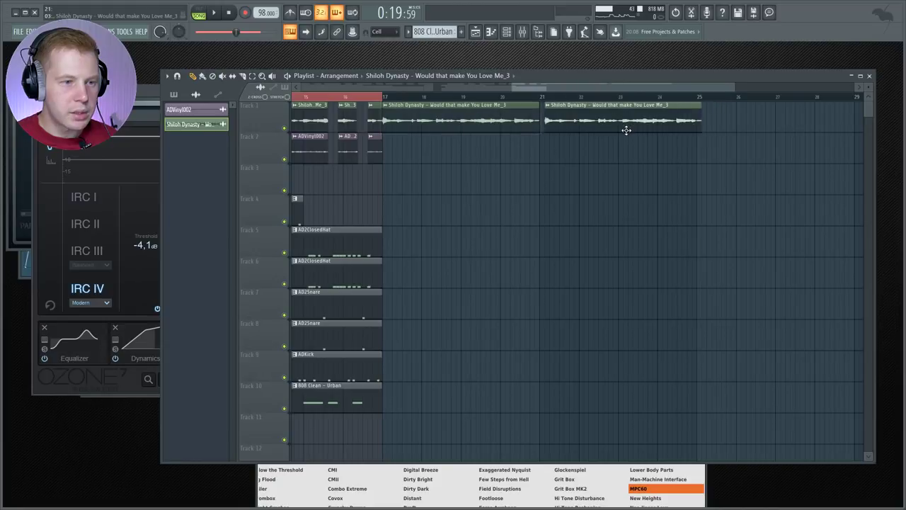
{"action": "key", "text": "ctrl+a"}
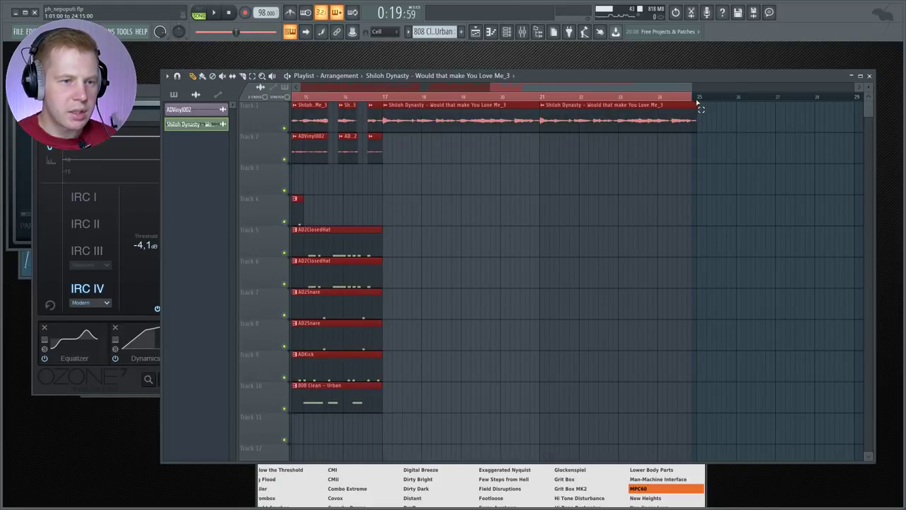
{"action": "left_click_drag", "start_coordinate": [696, 100], "coordinate": [705, 101]}
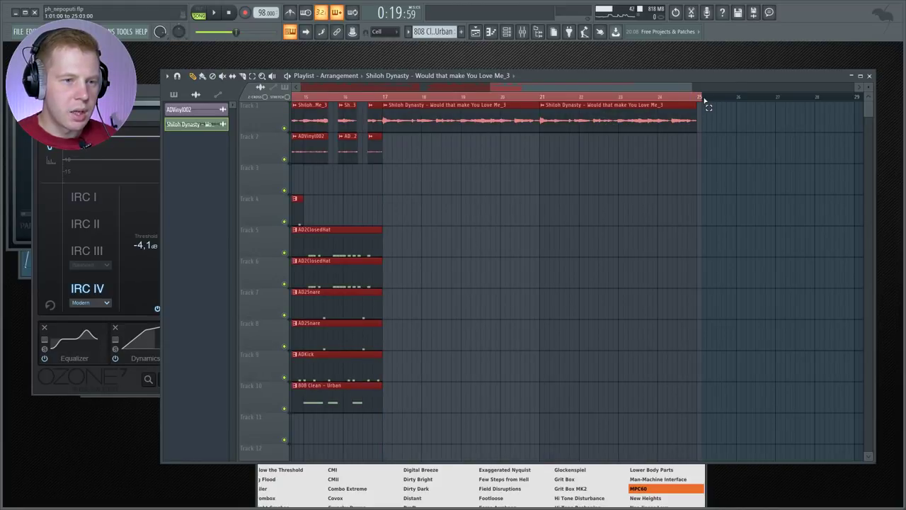
Step: Load a second Fruity Parametric EQ 2 into slot 6 of mixer Insert 5
{"action": "left_click", "coordinate": [537, 33]}
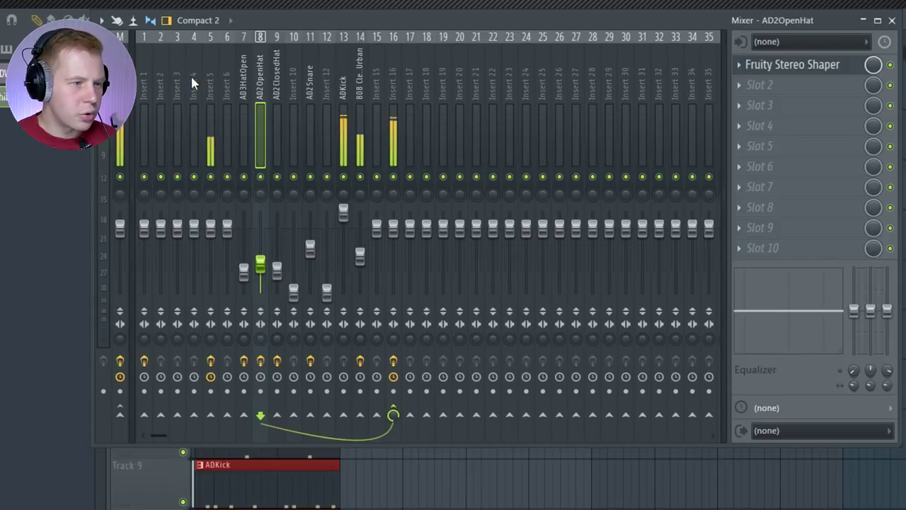
{"action": "left_click", "coordinate": [211, 96]}
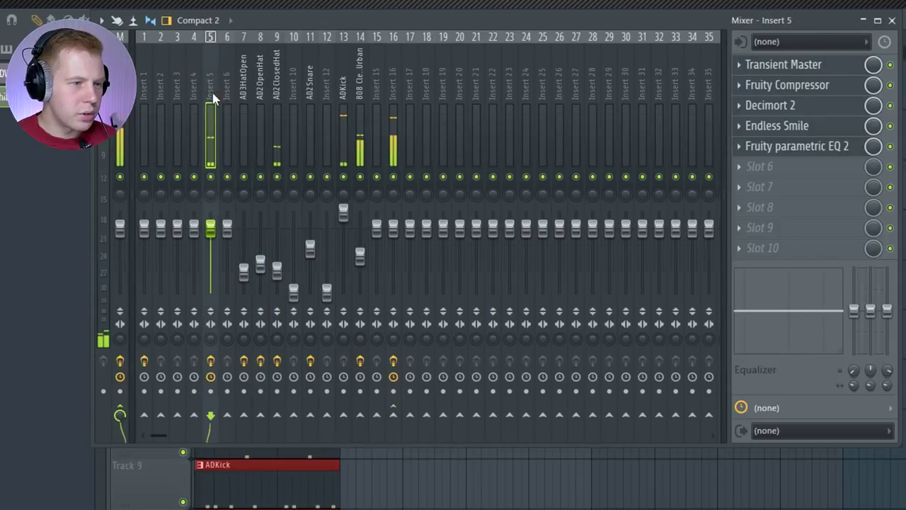
{"action": "left_click", "coordinate": [770, 166]}
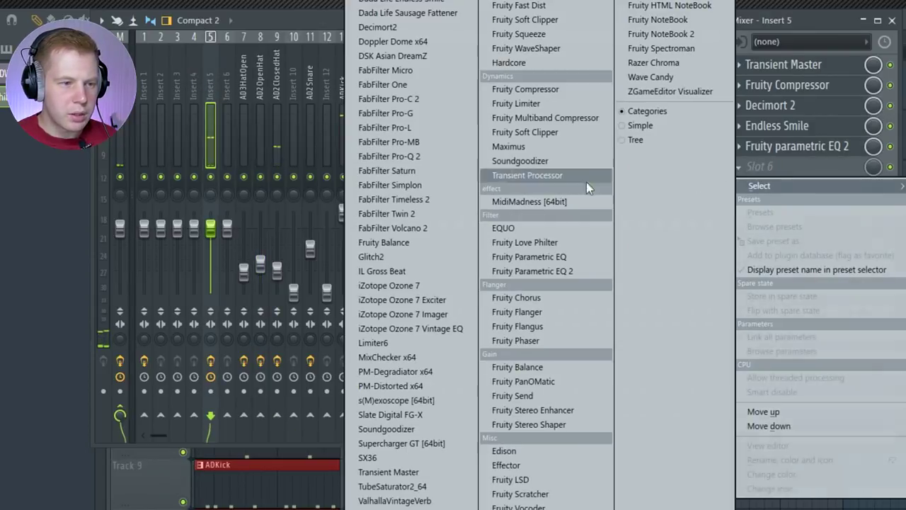
{"action": "left_click", "coordinate": [559, 260]}
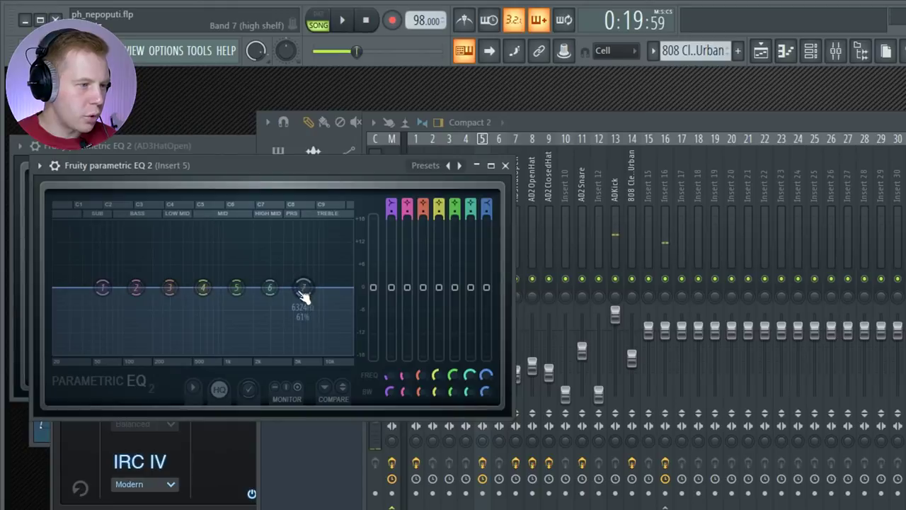
Step: Apply the "20Hz + 18kHz cut" preset to the new EQ, raise its low-cut frequency and audition the filtered sample
{"action": "left_click", "coordinate": [442, 165]}
{"action": "left_click", "coordinate": [496, 228]}
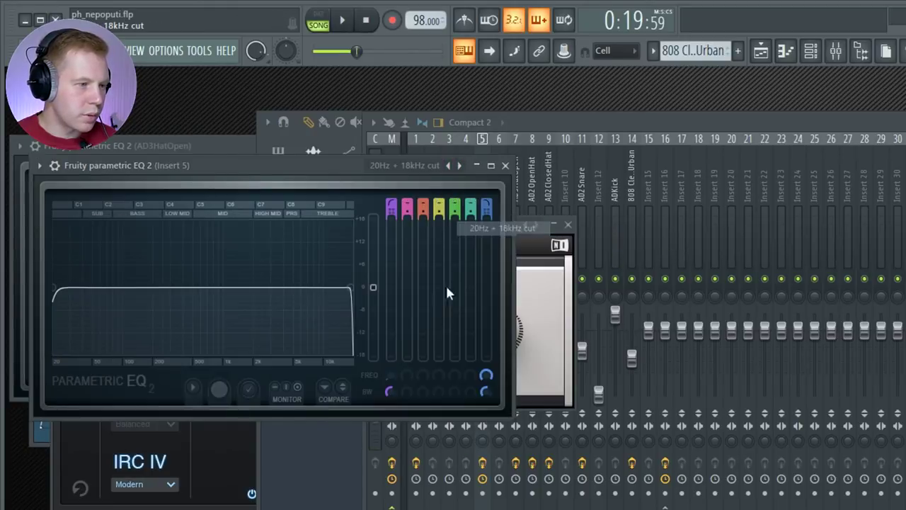
{"action": "left_click_drag", "start_coordinate": [388, 375], "coordinate": [387, 354]}
{"action": "key", "text": "space"}
{"action": "key", "text": "space"}
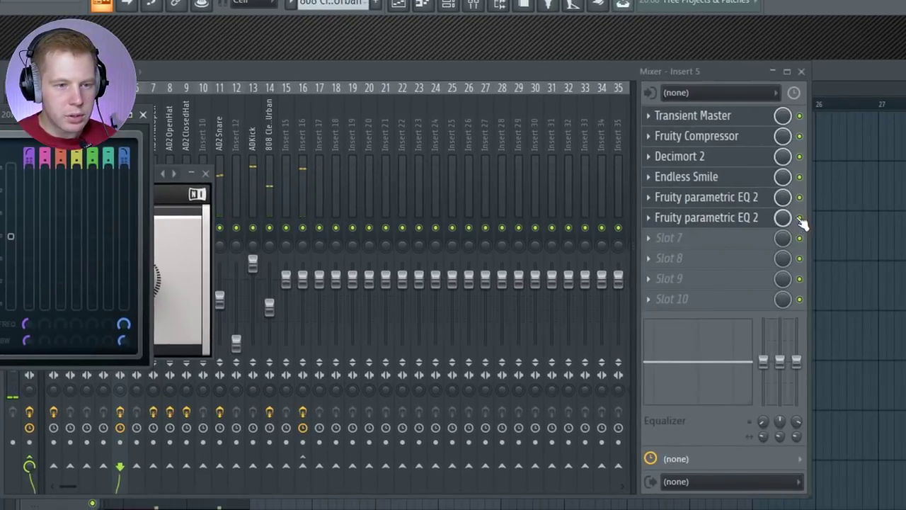
Step: Create an automation clip for the mix level of the Fruity Parametric EQ 2 in slot 6
{"action": "right_click", "coordinate": [800, 219]}
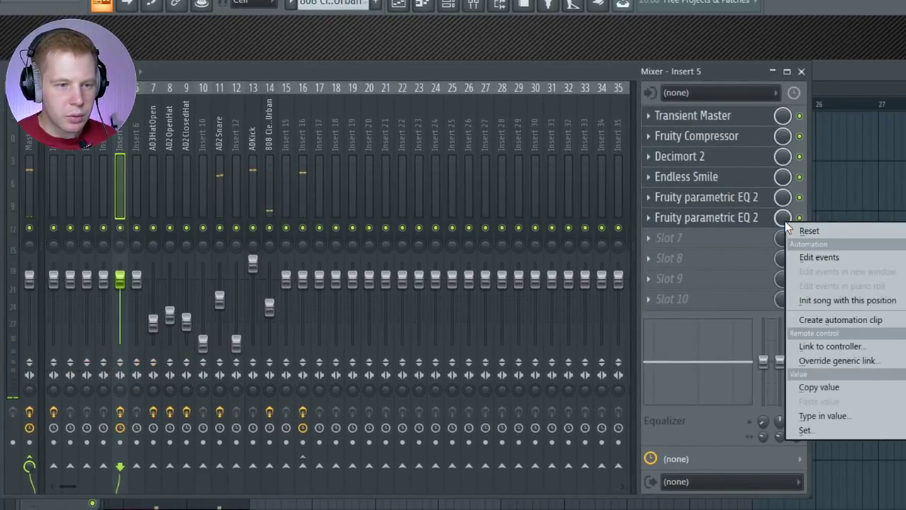
{"action": "left_click", "coordinate": [841, 320]}
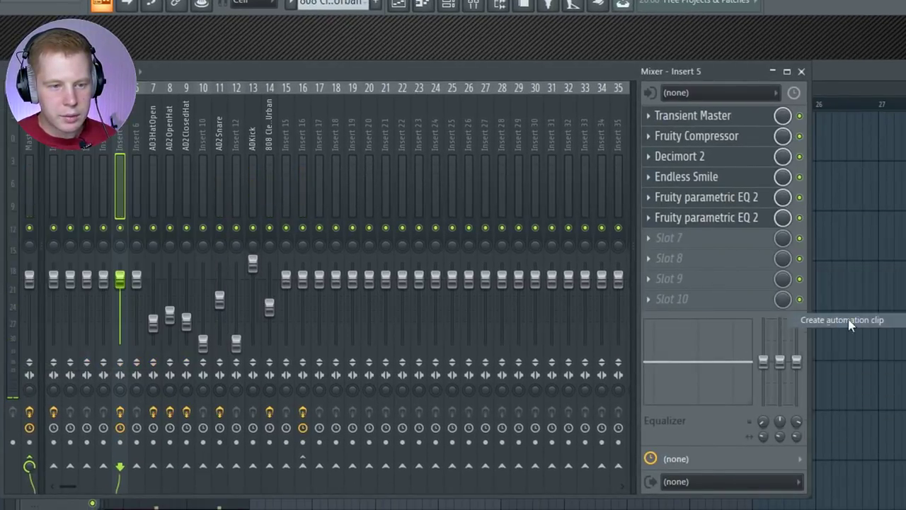
{"action": "key", "text": "ctrl+d"}
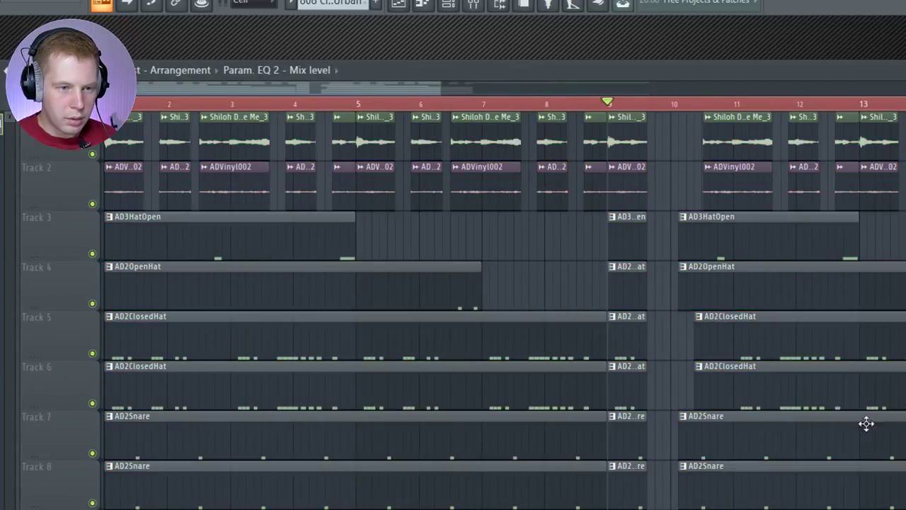
Step: Shape the EQ mix-level automation on Track 11 to stay at minimum until bar 17 and jump to maximum there
{"action": "scroll", "coordinate": [849, 460], "scroll_direction": "down", "scroll_amount": 5}
{"action": "scroll", "coordinate": [841, 498], "scroll_direction": "down", "scroll_amount": 2}
{"action": "scroll", "coordinate": [842, 501], "scroll_direction": "down", "scroll_amount": 2}
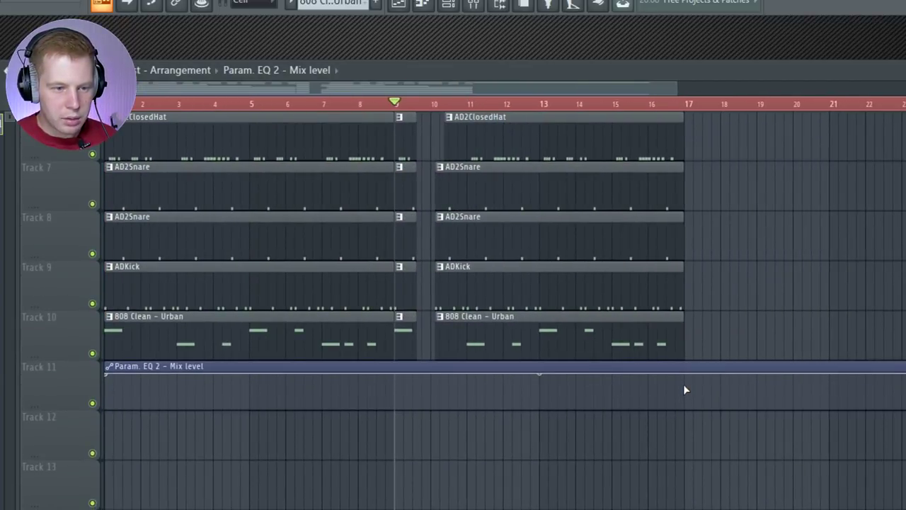
{"action": "left_click_drag", "start_coordinate": [685, 375], "coordinate": [686, 410]}
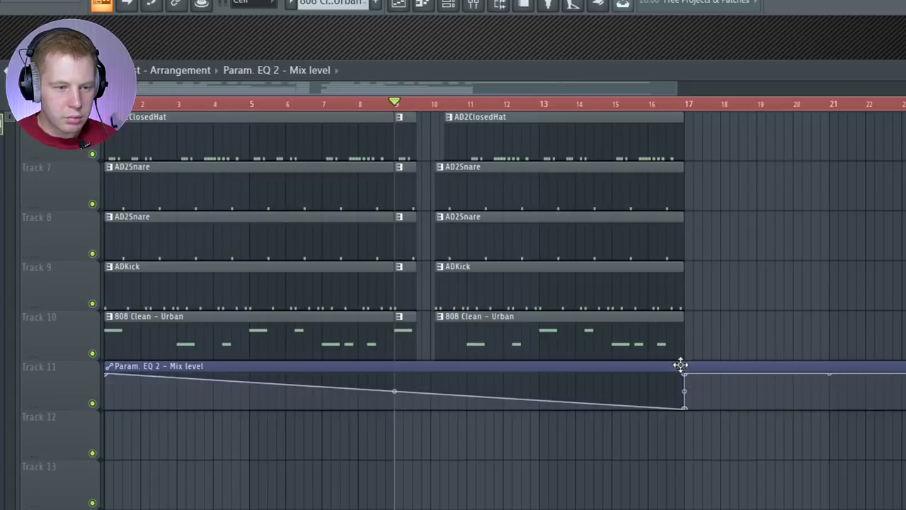
{"action": "key", "text": "ctrl+z"}
{"action": "scroll", "coordinate": [283, 475], "scroll_direction": "up", "scroll_amount": 5}
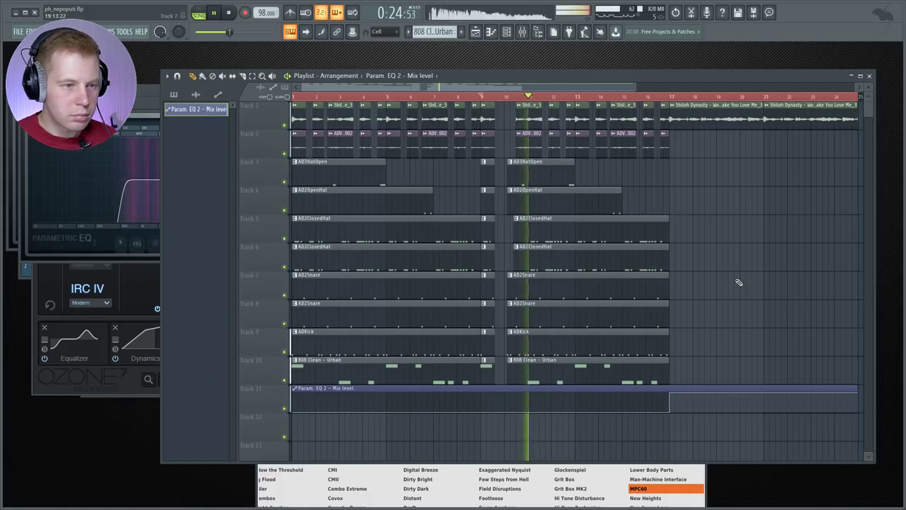
Step: Lower the ADKick mixer fader to 2.3 dB and the Insert 5 fader to -1.1 dB during playback
{"action": "left_click", "coordinate": [522, 31]}
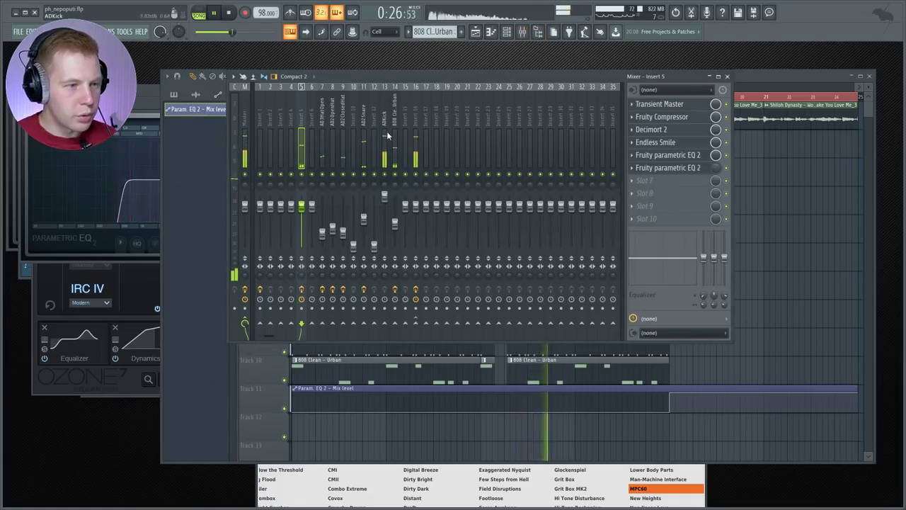
{"action": "left_click_drag", "start_coordinate": [384, 195], "coordinate": [387, 206]}
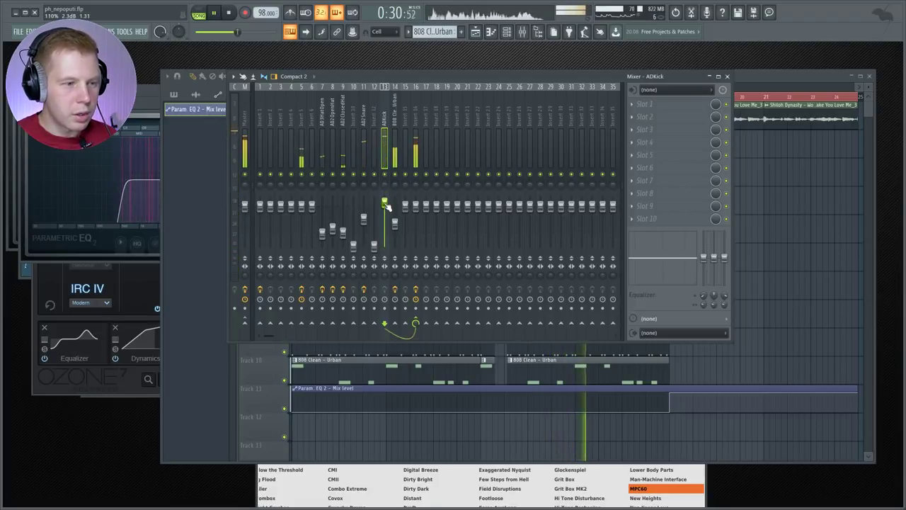
{"action": "left_click", "coordinate": [301, 207]}
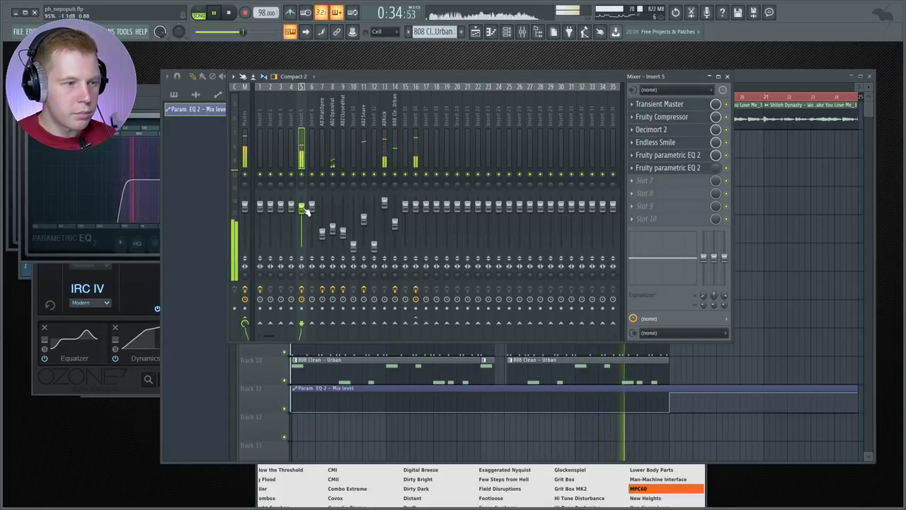
Step: Play back the arrangement with the eight-bar sample intro, starting from bar 5
{"action": "left_click", "coordinate": [797, 266]}
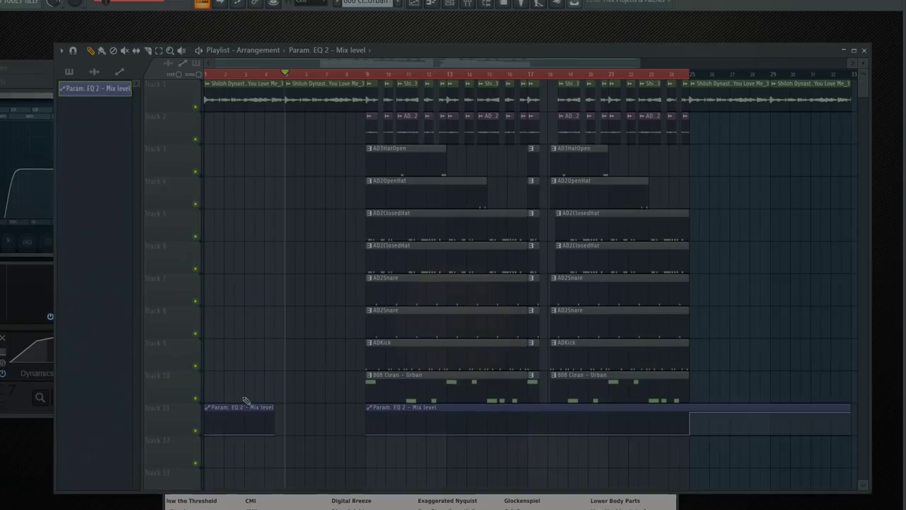
{"action": "key", "text": "space"}
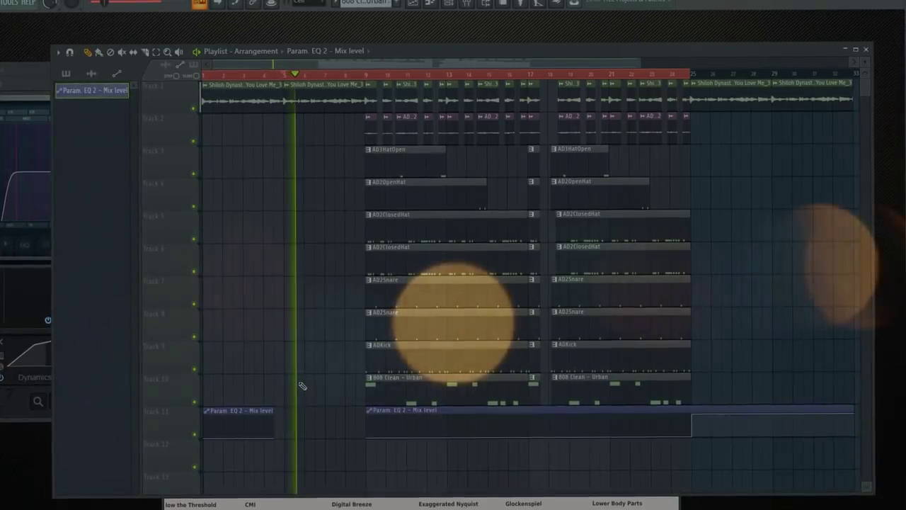